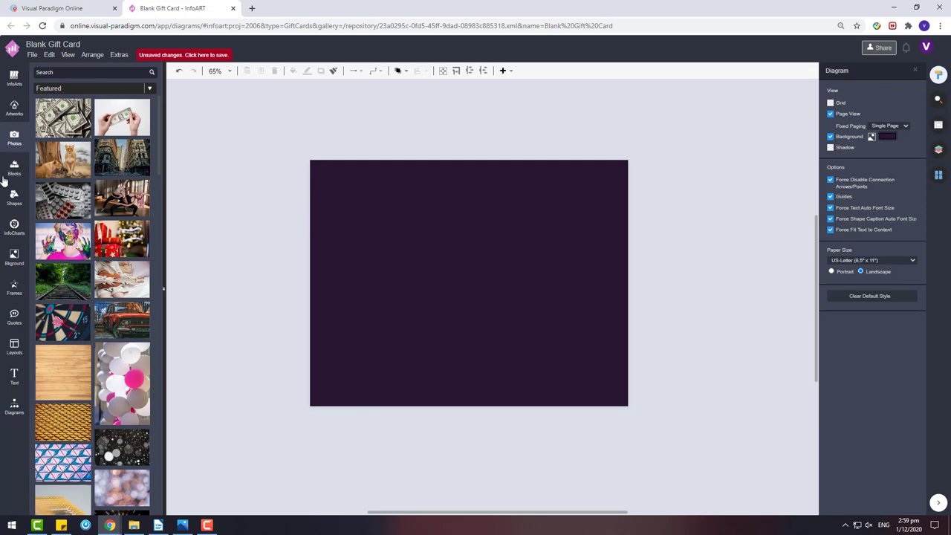
Step: Drag a square from Basic Shapes onto the dark purple voucher card
click(15, 168)
click(14, 197)
click(97, 111)
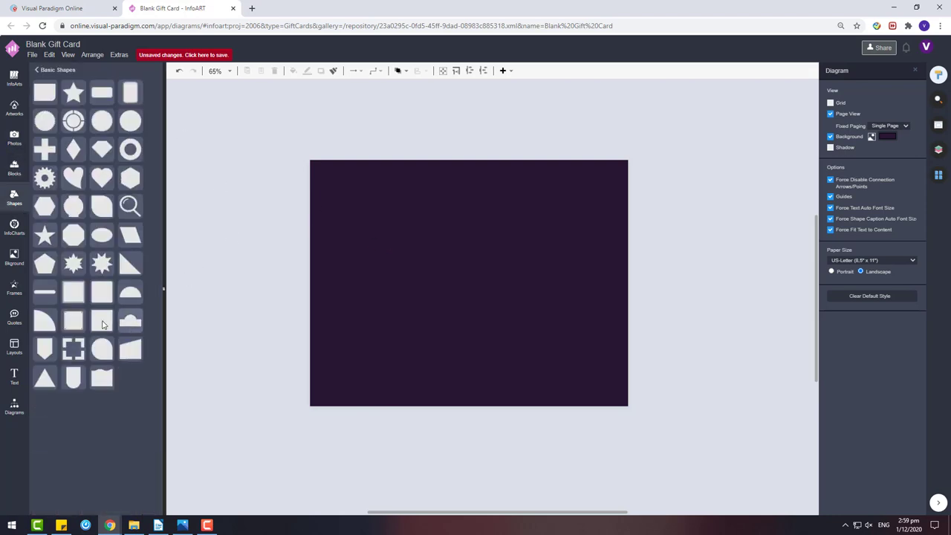
drag(103, 324, 337, 407)
Step: Fill the square light green (D5E8D4) and stretch it into a full-height strip on the card's left
click(833, 107)
click(897, 228)
click(921, 310)
drag(356, 283, 440, 286)
click(520, 201)
click(14, 137)
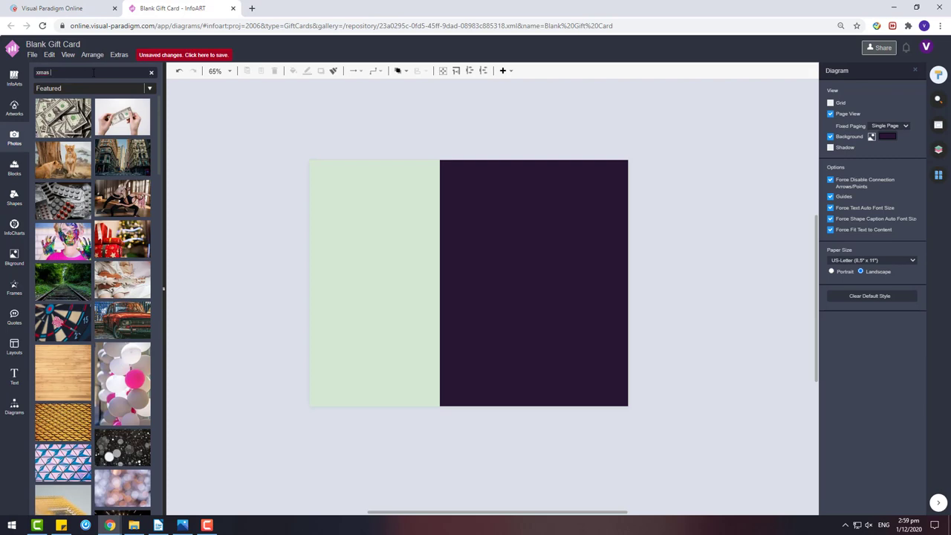
Step: Search photos for 'xmas dinner', insert a food photo, then try a 'turkey' search
click(92, 72)
text(xmas dinner)
key(Return)
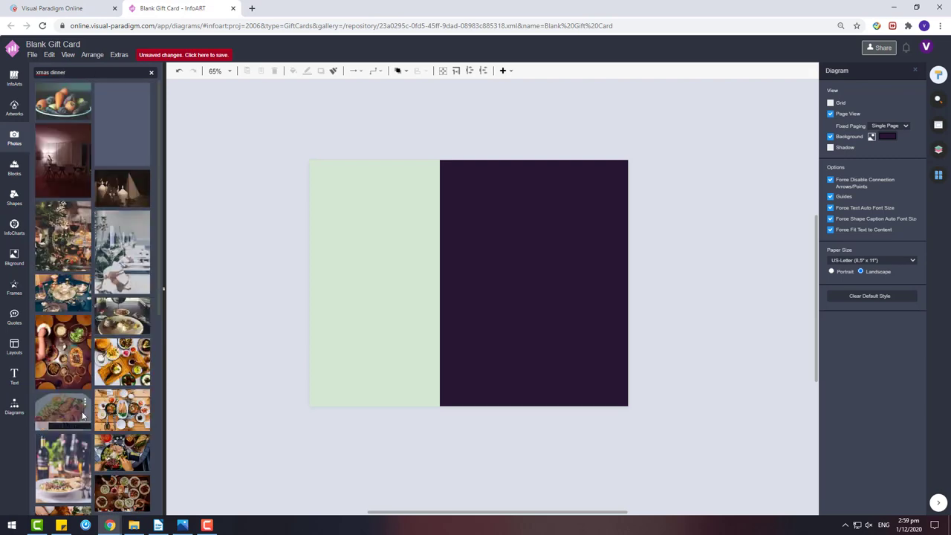
click(127, 347)
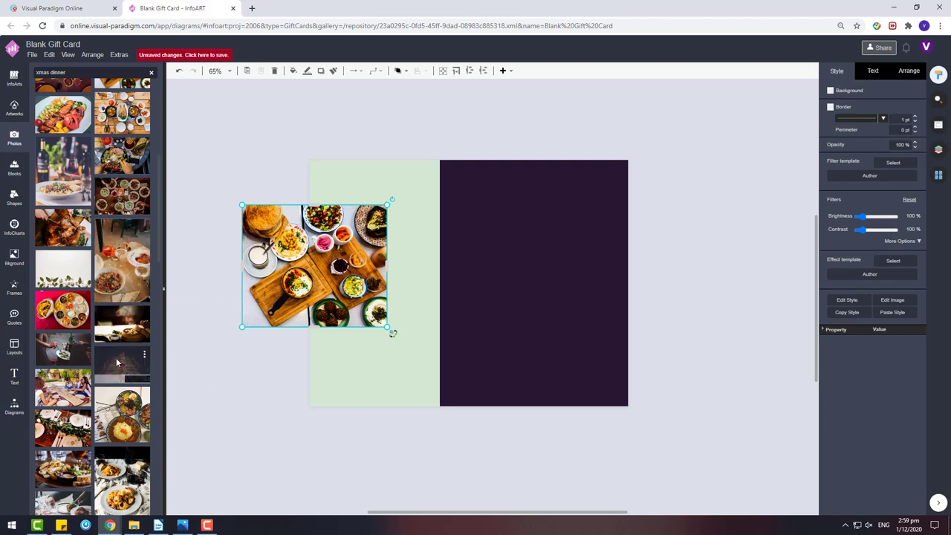
click(63, 71)
text(tur)
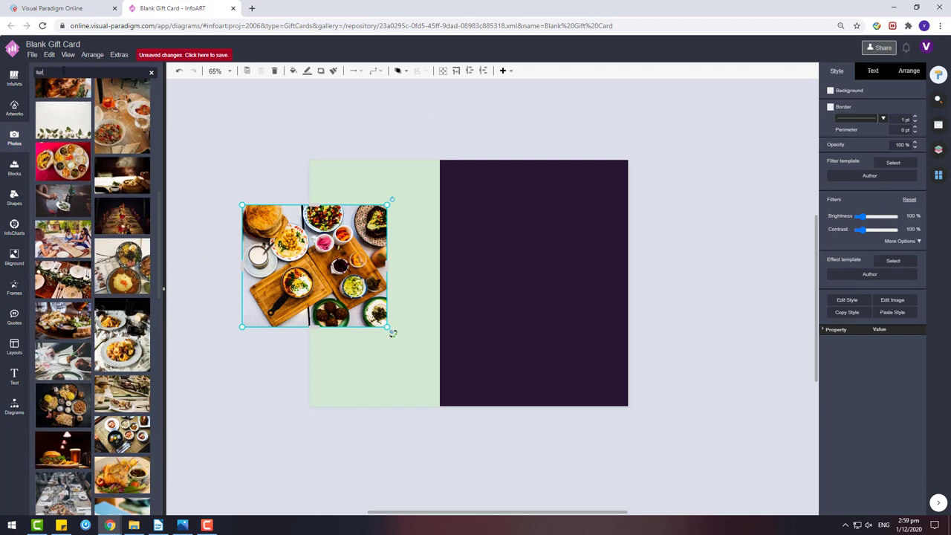
text(key)
key(Return)
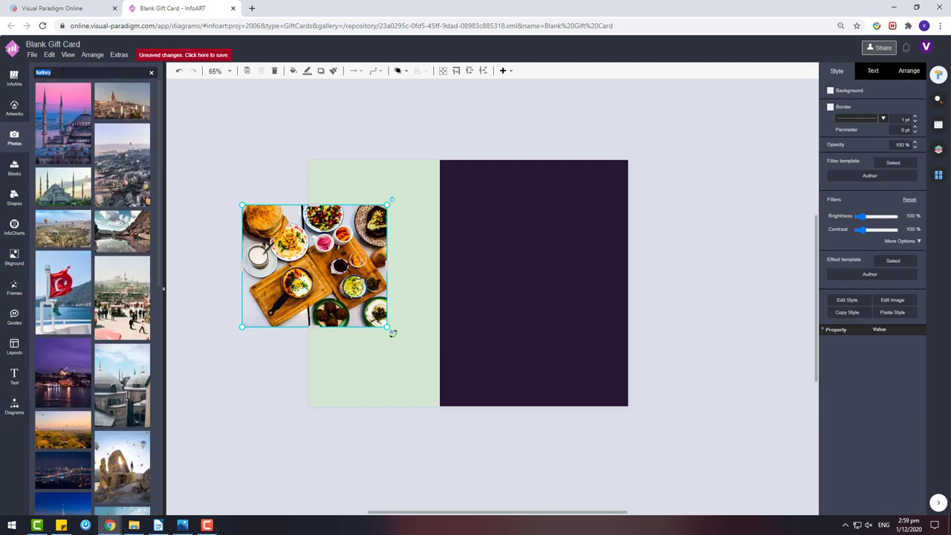
Step: Search photos for 'xmas', insert the Christmas drinks photo, and delete the earlier food photo
double_click(62, 72)
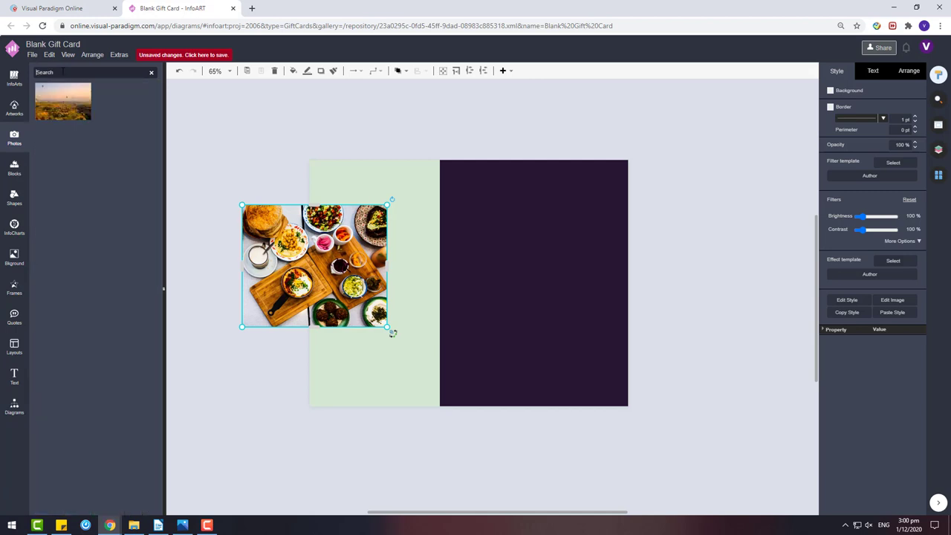
text(xmas)
key(Return)
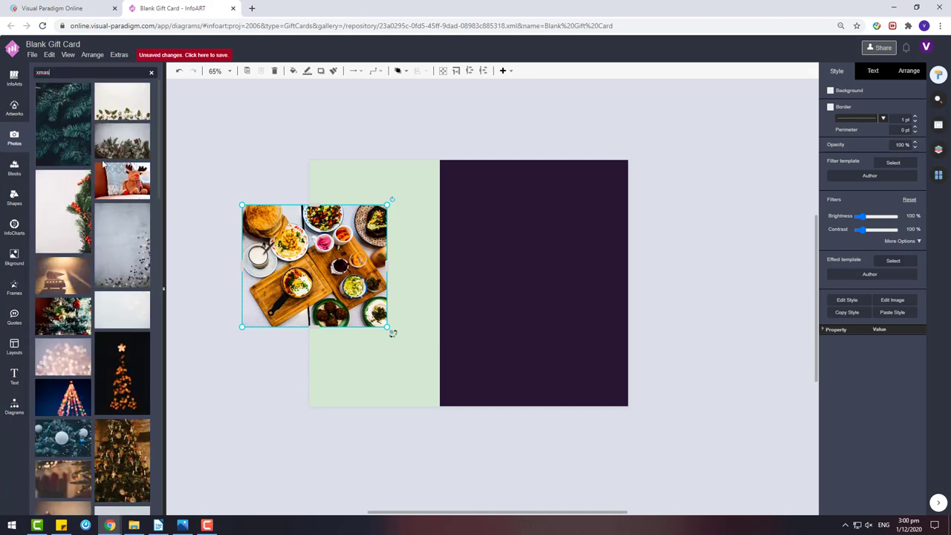
scroll(121, 257, down, 3)
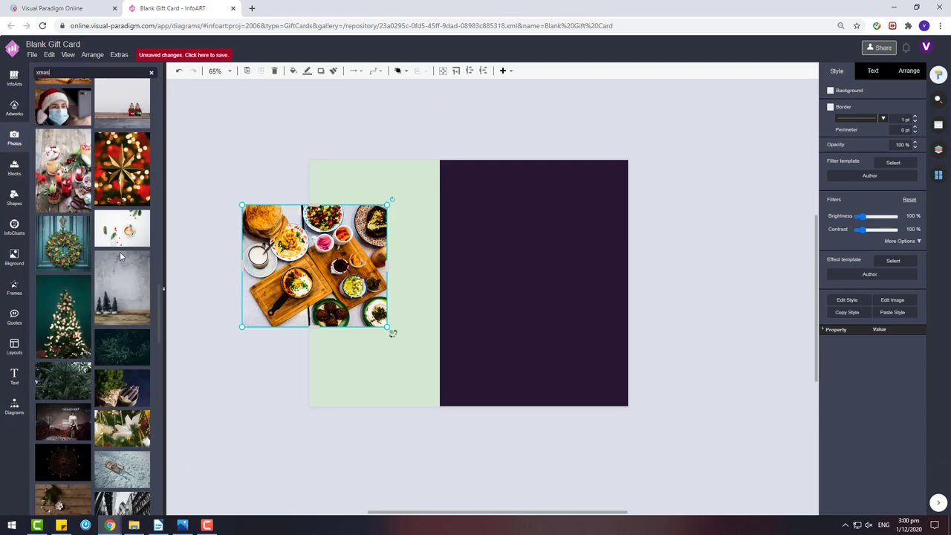
click(63, 171)
click(343, 255)
key(Delete)
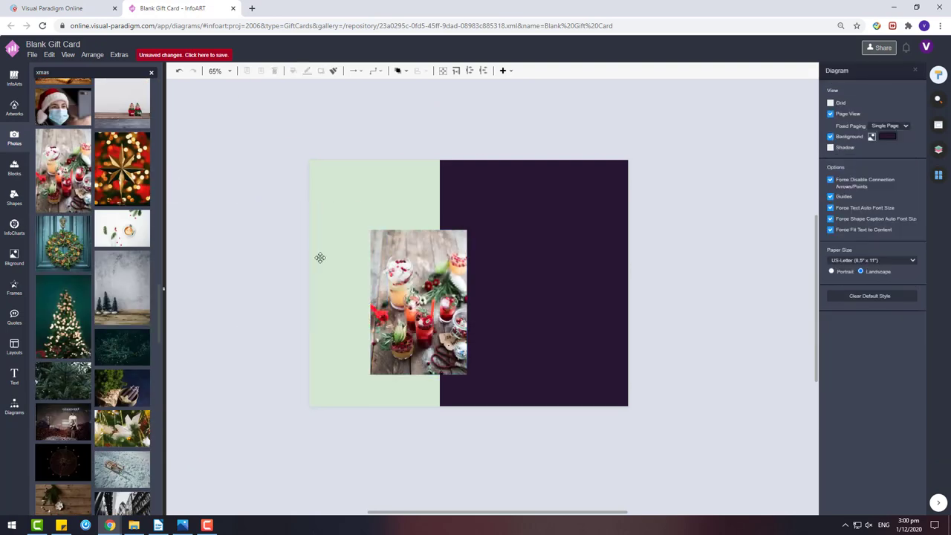
Step: Enlarge and position the drinks photo so it straddles the green panel and purple area
scroll(125, 307, down, 2)
scroll(124, 307, down, 6)
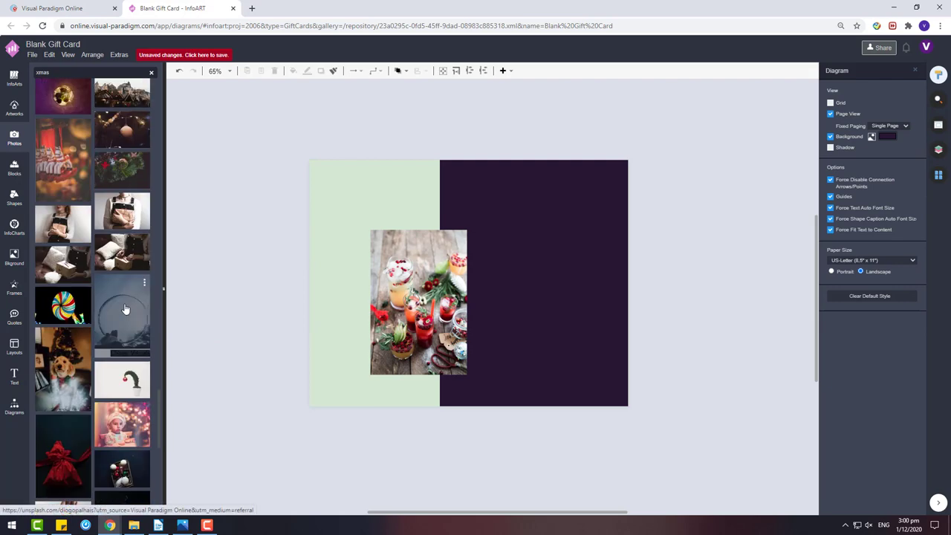
scroll(84, 345, down, 8)
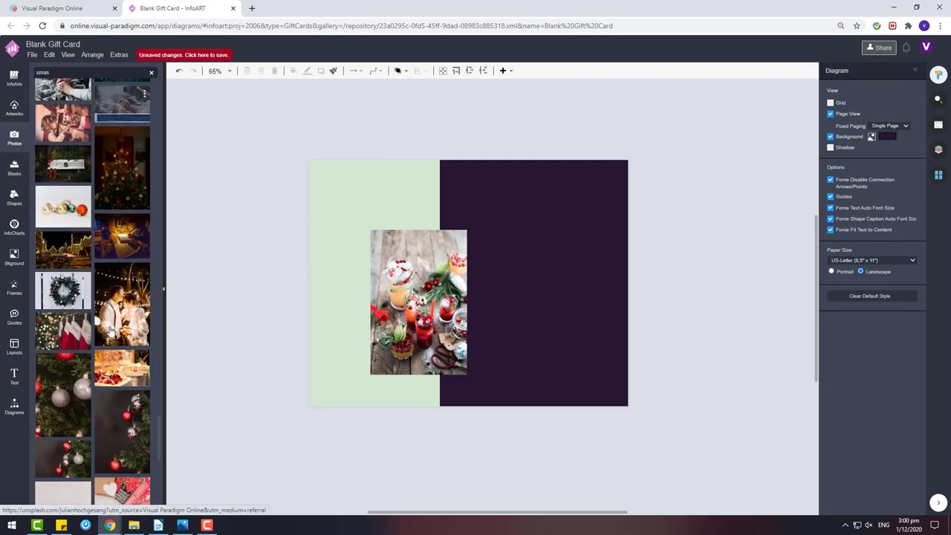
drag(122, 184, 213, 200)
click(398, 266)
drag(370, 231, 341, 195)
click(457, 421)
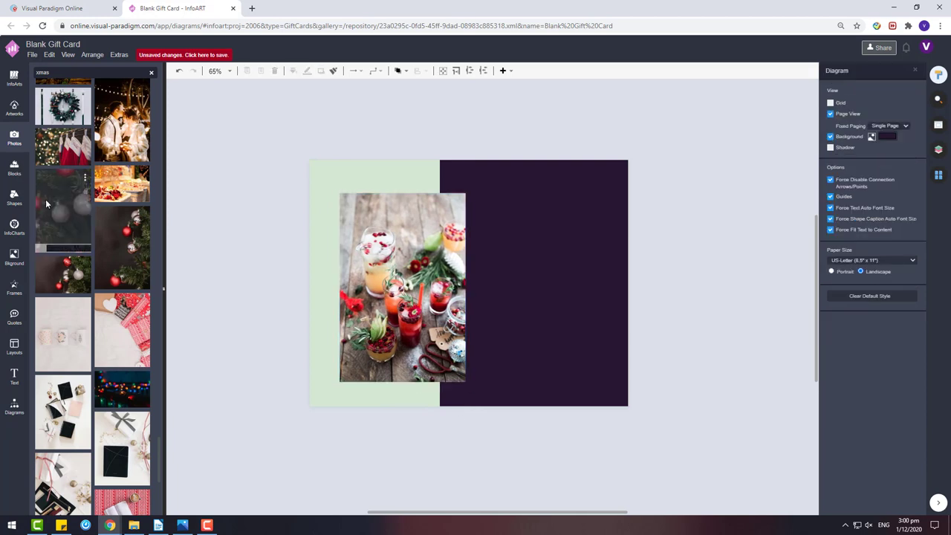
drag(414, 289, 385, 313)
click(427, 454)
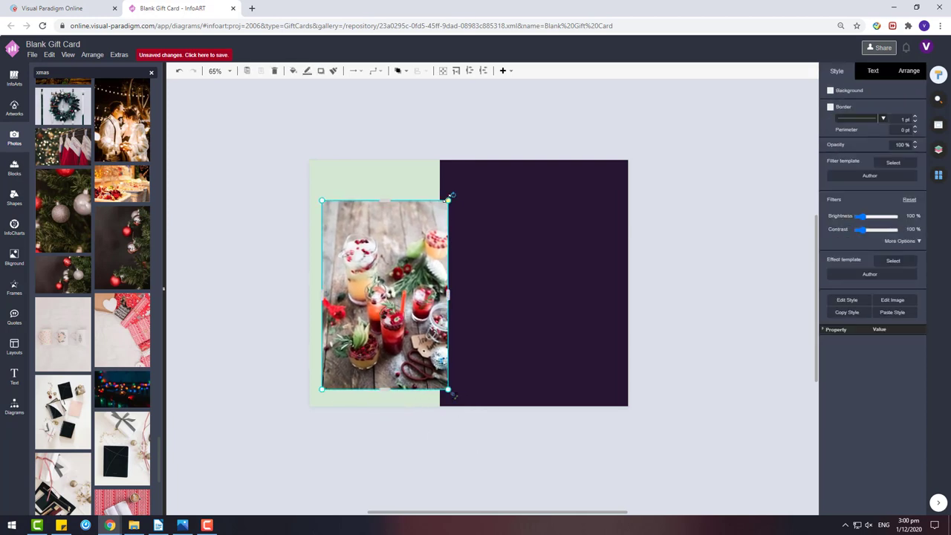
drag(448, 199, 452, 197)
Step: Add a Basic Shapes square below the card and fill it salmon
click(14, 168)
click(15, 197)
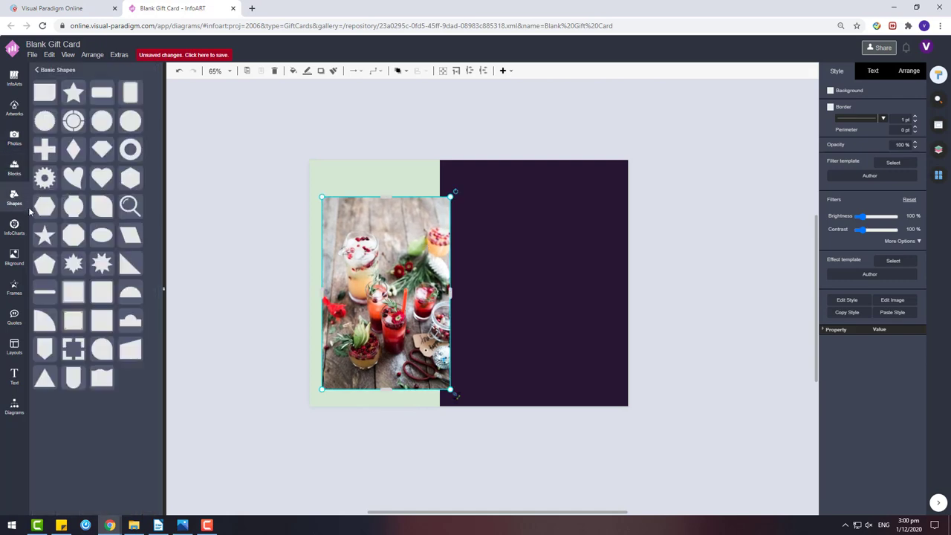
click(112, 327)
click(833, 106)
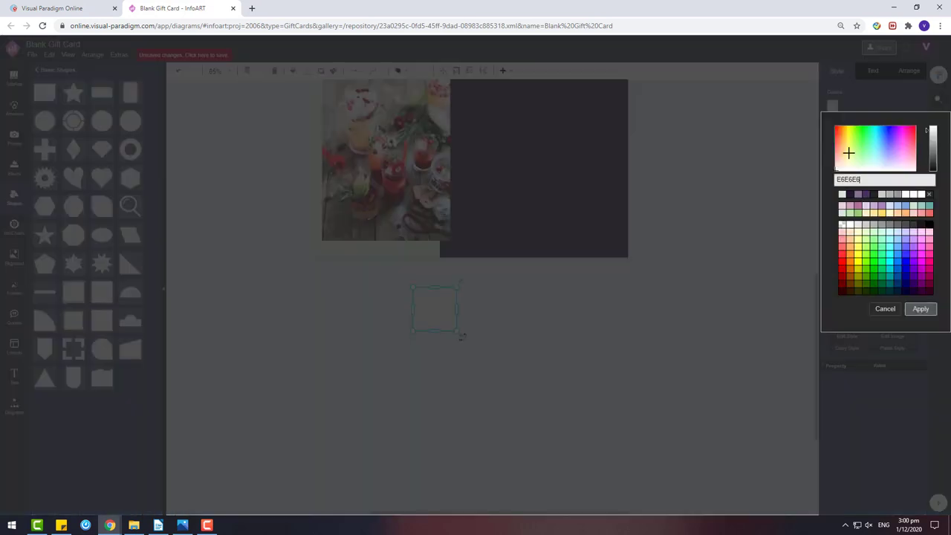
click(917, 215)
click(920, 309)
Step: Duplicate the square twice, recolour the copies light green and mauve, and stack them beneath it
key(ctrl+c)
key(ctrl+v)
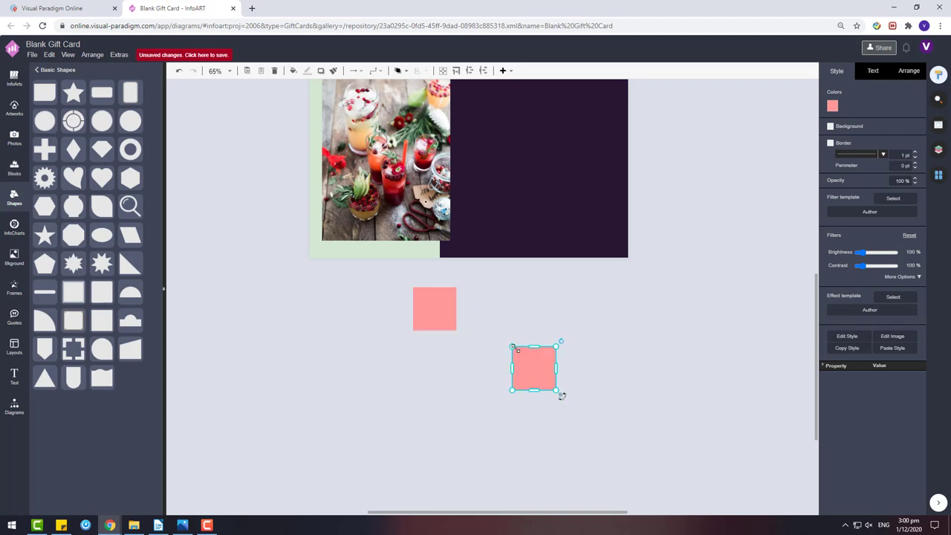
drag(531, 363, 435, 350)
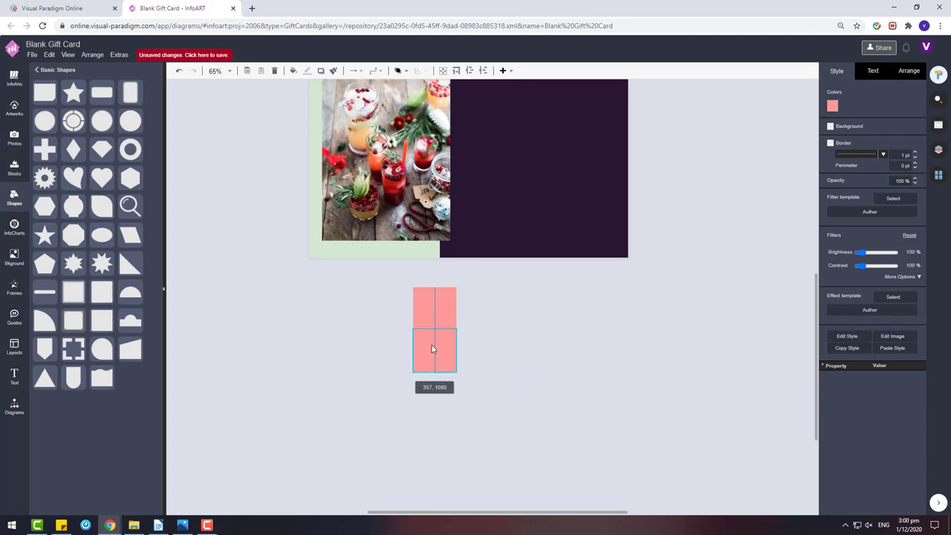
click(833, 106)
click(850, 196)
click(920, 309)
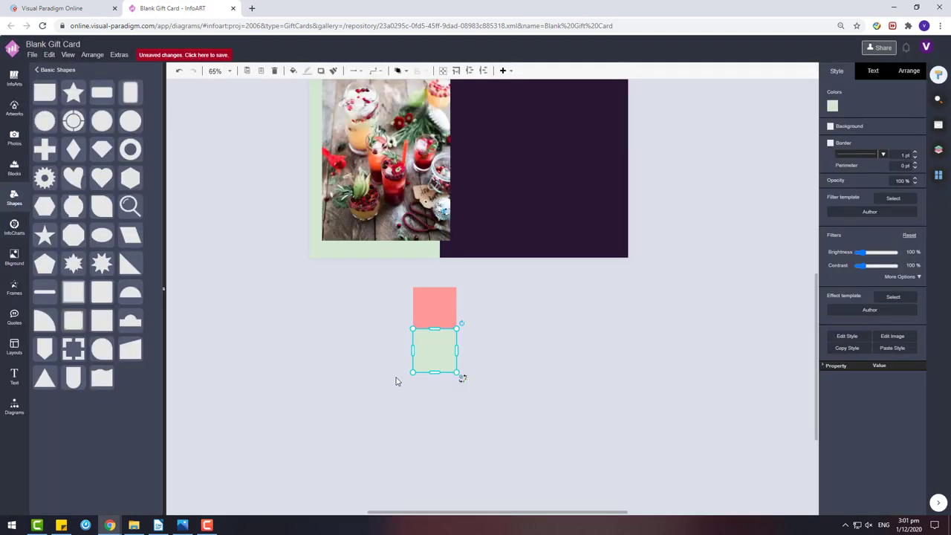
key(ctrl+c)
key(ctrl+v)
click(832, 106)
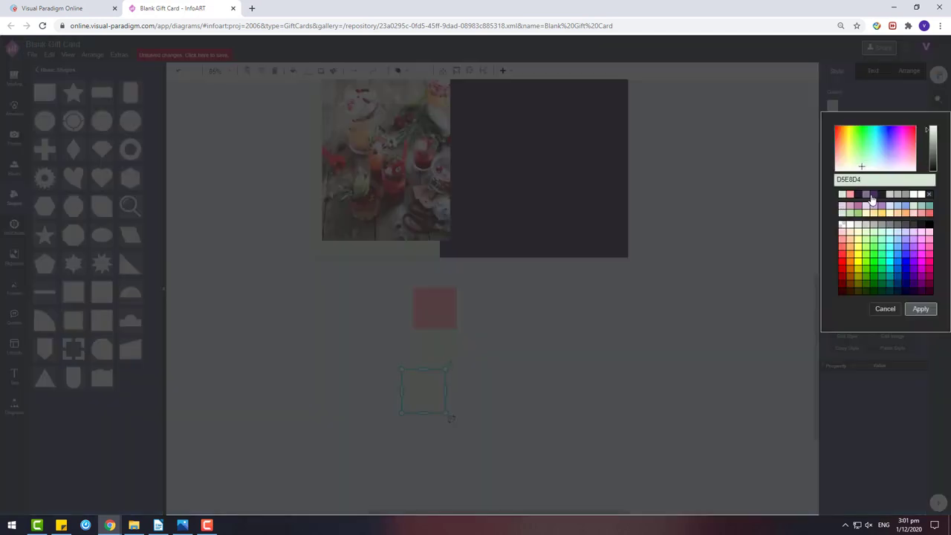
click(874, 202)
click(921, 309)
drag(423, 392, 441, 400)
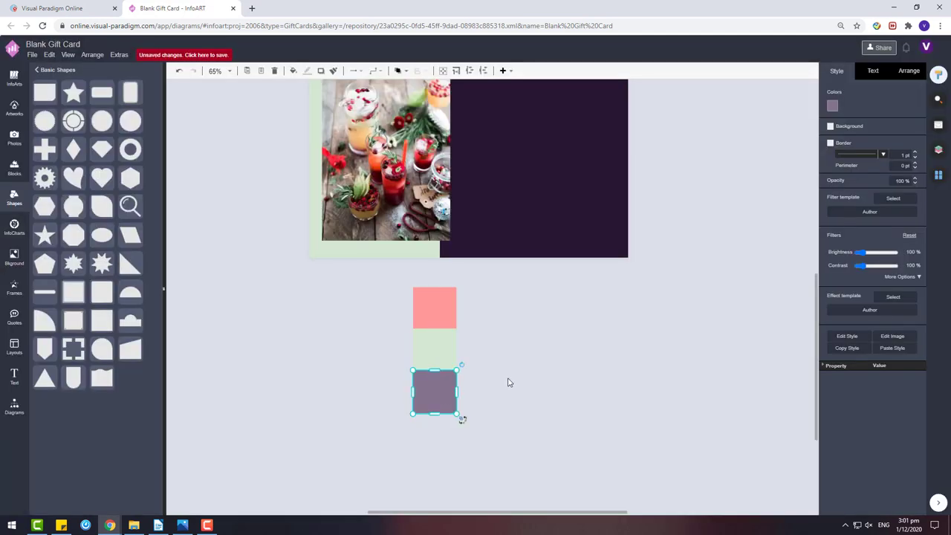
Step: Resize the three squares to 124 pt via Arrange and move them to the photo's right edge
drag(394, 276, 554, 320)
scroll(461, 419, up, 2)
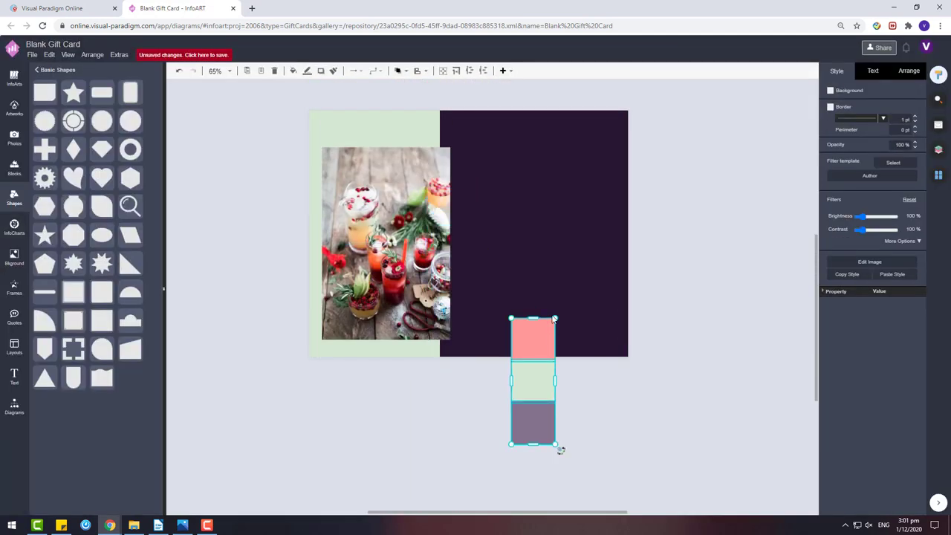
click(908, 74)
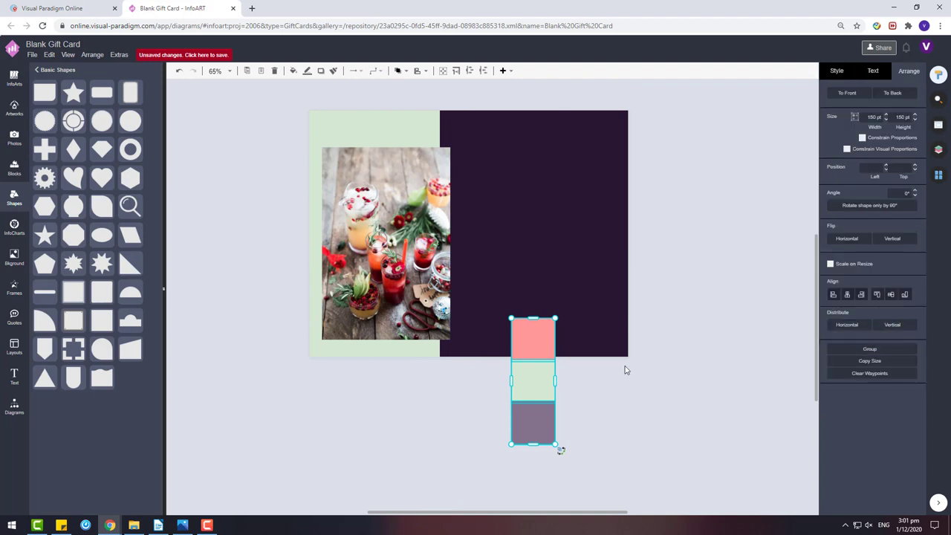
drag(555, 318, 548, 339)
drag(536, 376, 448, 283)
Step: Shrink the drinks photo slightly and nudge it down and to the right
click(420, 199)
drag(455, 151, 444, 160)
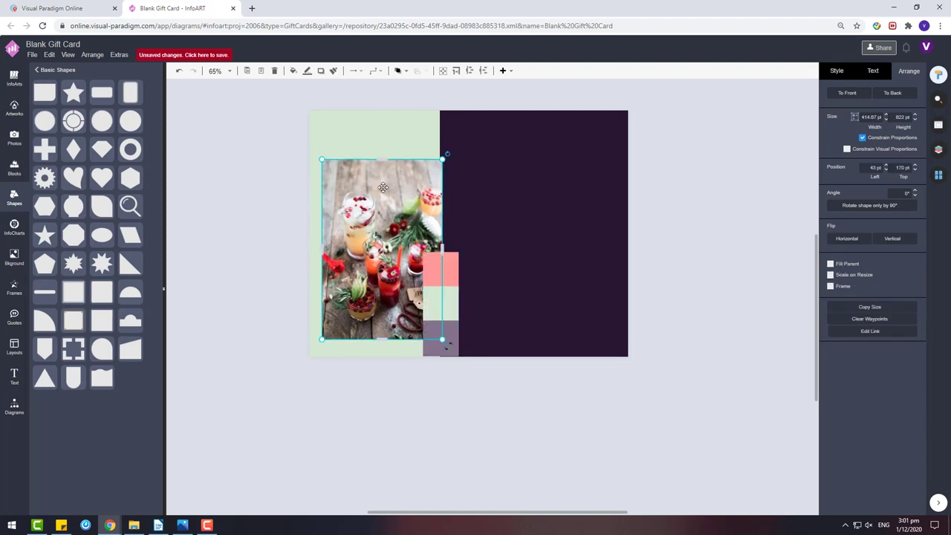
drag(416, 245, 493, 440)
click(461, 379)
click(439, 334)
click(494, 353)
click(450, 271)
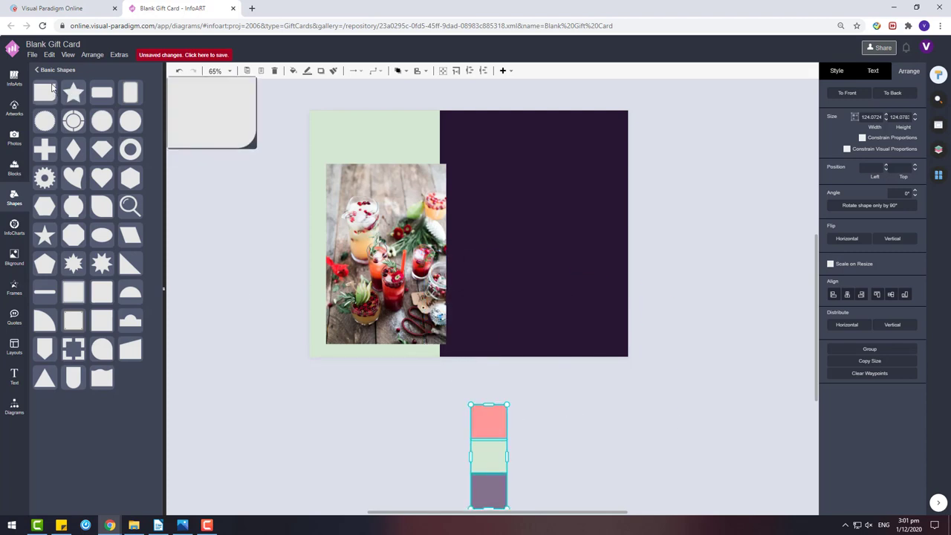
click(58, 71)
Step: Search the artwork library for 'snow' and drag the snowman artwork onto the canvas
click(14, 108)
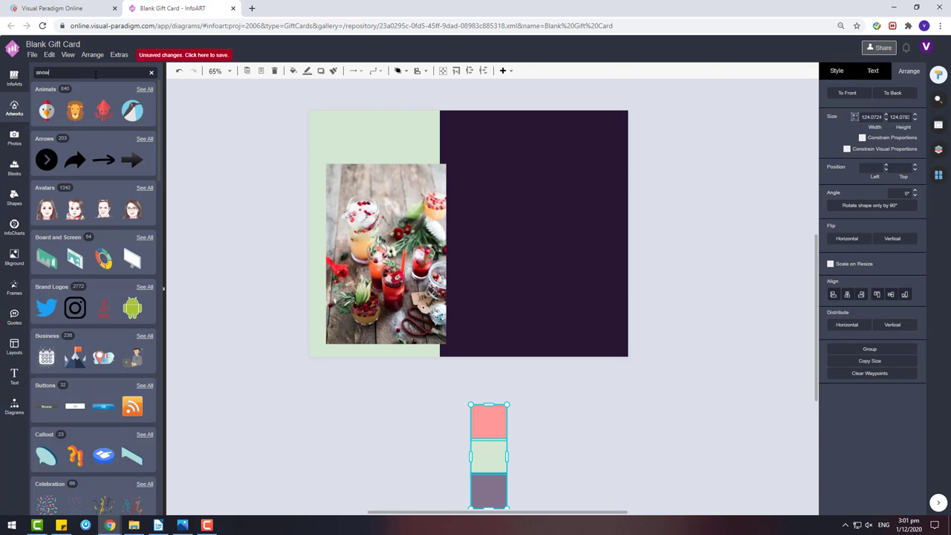
key(Return)
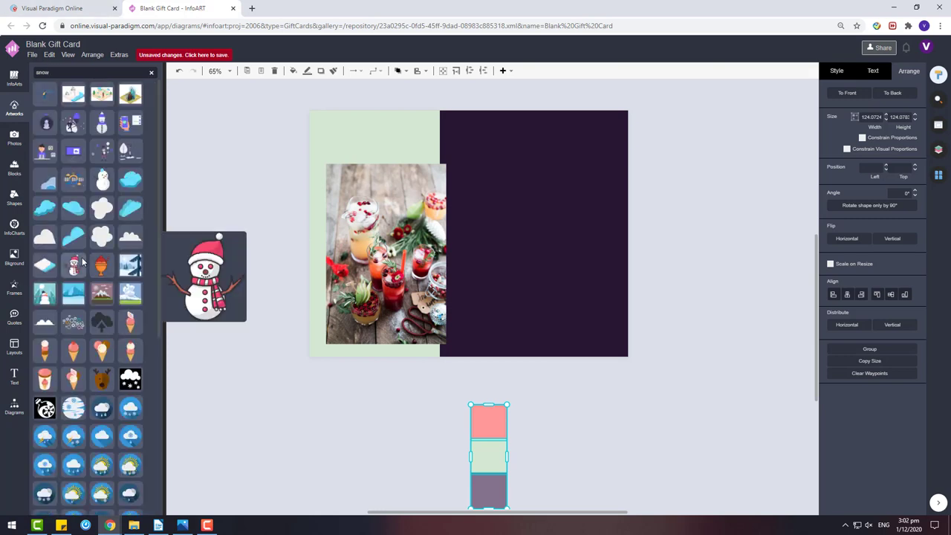
scroll(74, 266, down, 1)
drag(74, 216, 592, 380)
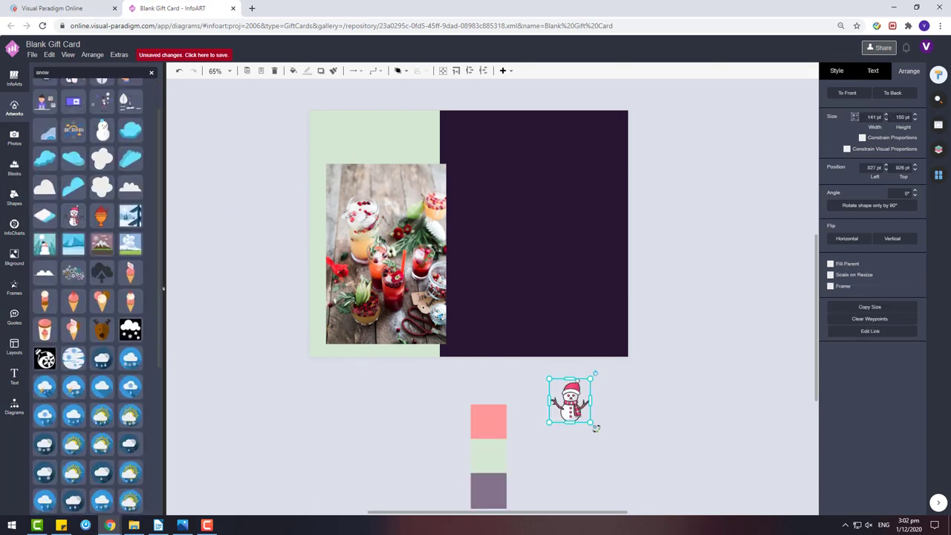
Step: Start recolouring the snowman with the Style panel Colors swatches, making one colour transparent
click(836, 71)
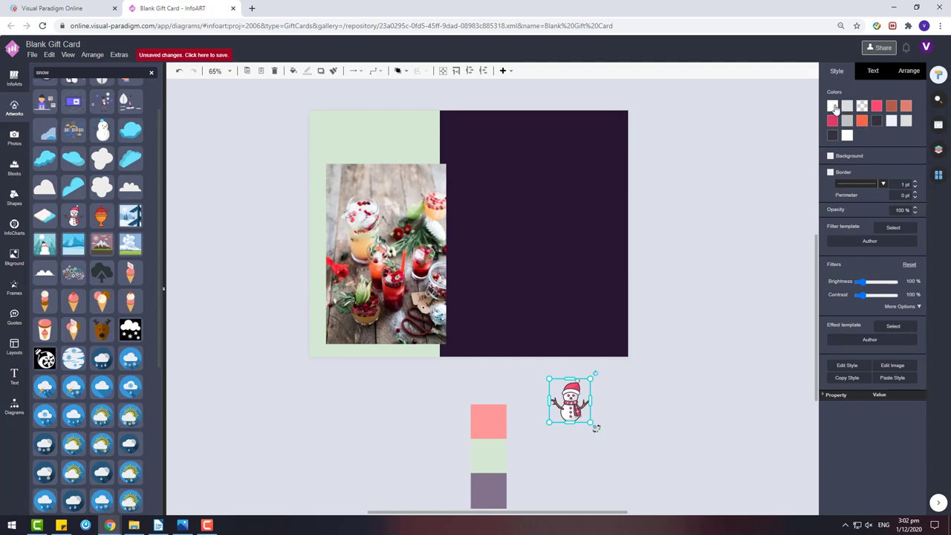
click(833, 106)
click(842, 225)
click(921, 308)
click(834, 108)
click(841, 224)
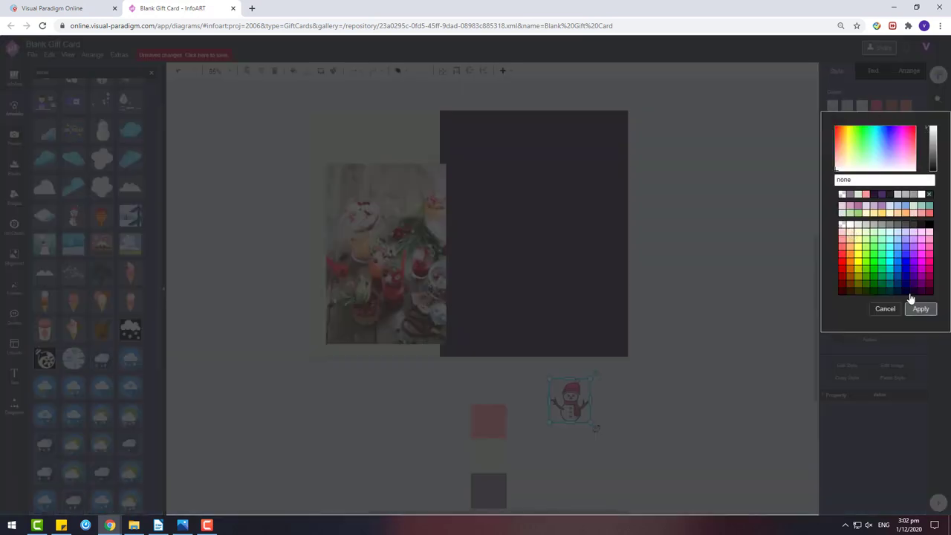
click(921, 309)
click(877, 108)
click(846, 208)
click(921, 308)
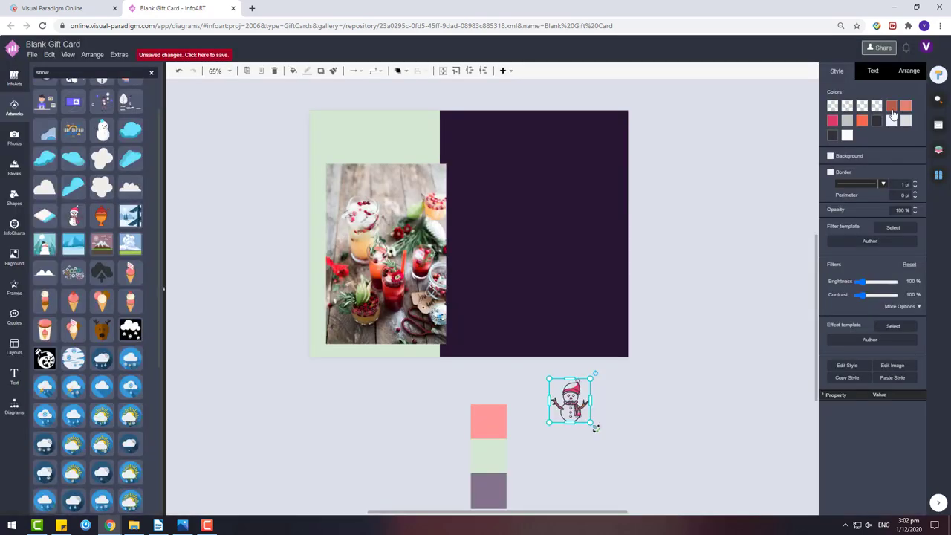
click(892, 108)
Step: Replace more of the snowman's colours with palette colours to form a white outline
click(921, 309)
click(892, 108)
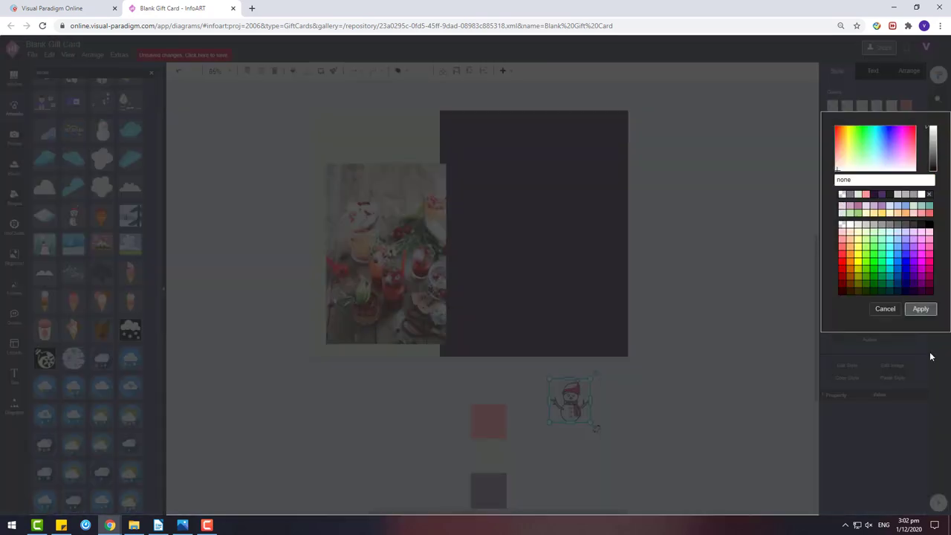
click(921, 308)
click(834, 108)
click(842, 224)
click(921, 309)
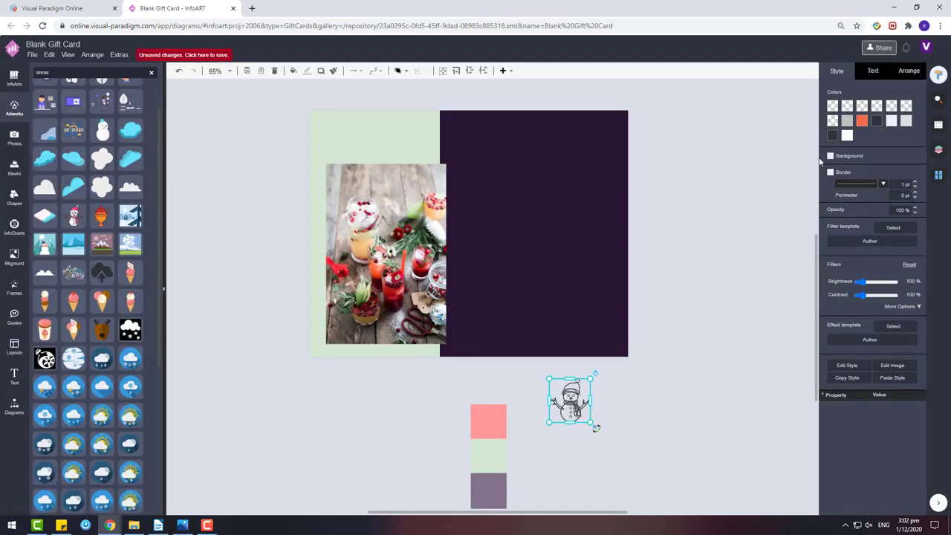
click(845, 136)
click(843, 219)
click(921, 323)
click(845, 122)
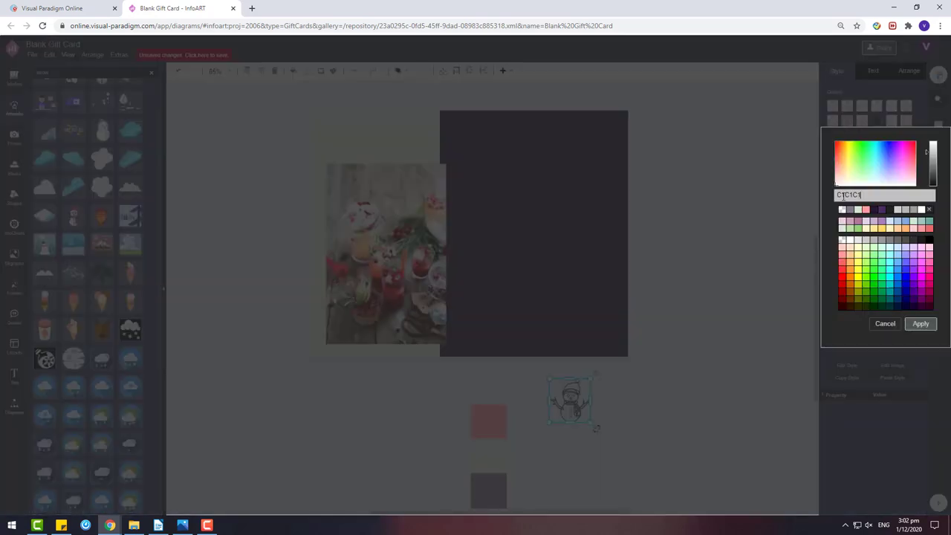
click(848, 220)
click(934, 323)
Step: Recolour the last snowman parts, then shrink it and centre it on the pink square
click(845, 123)
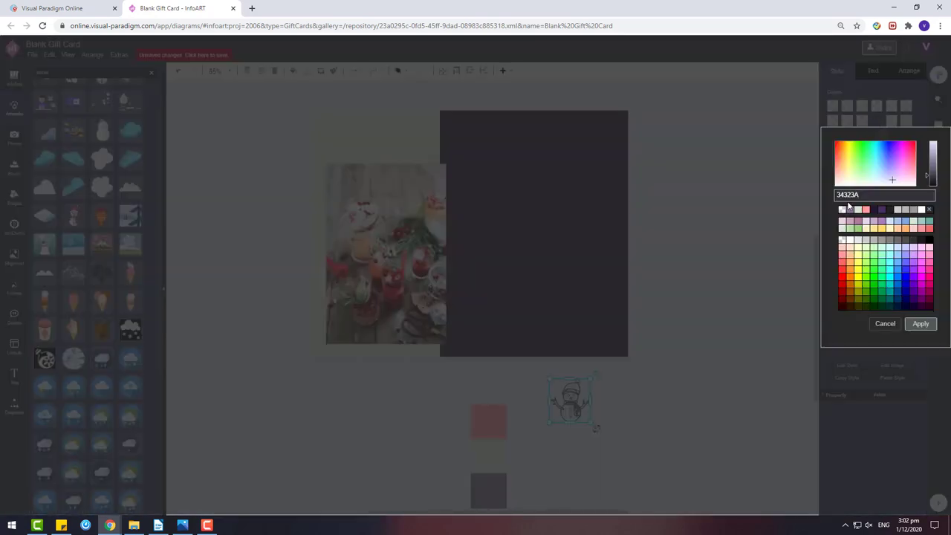
click(846, 245)
click(920, 324)
click(845, 136)
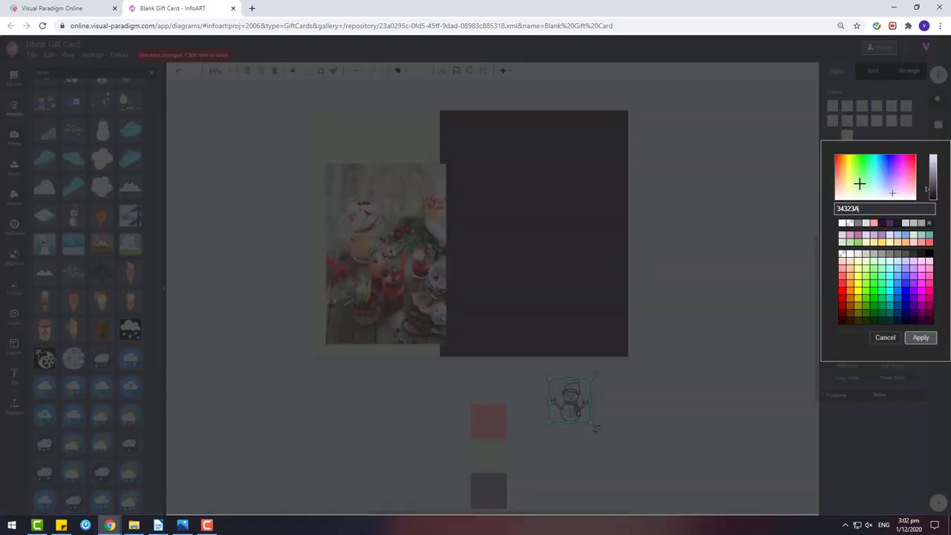
click(597, 397)
drag(597, 397, 492, 278)
scroll(503, 260, up, 5)
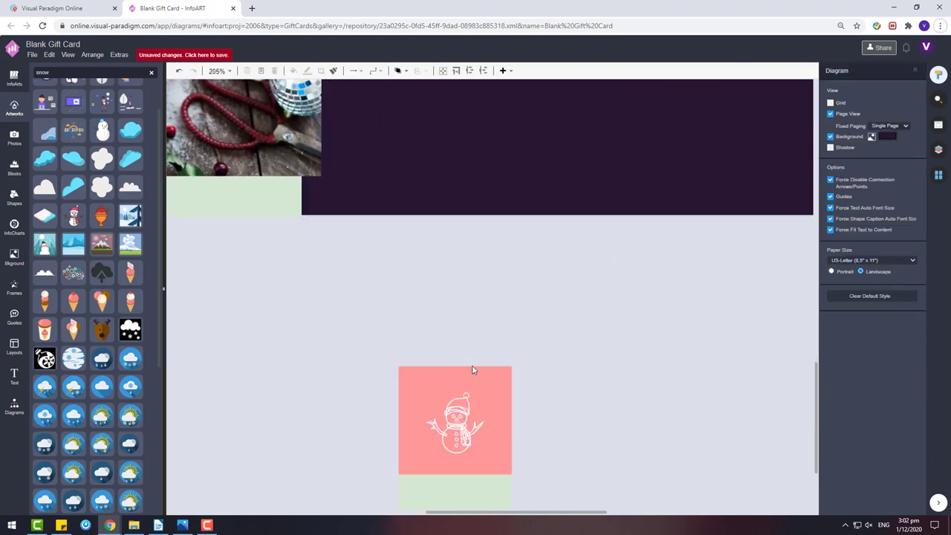
Step: Enlarge and centre the snowman on the pink square, then move it off the square
drag(424, 265, 389, 220)
drag(442, 282, 455, 297)
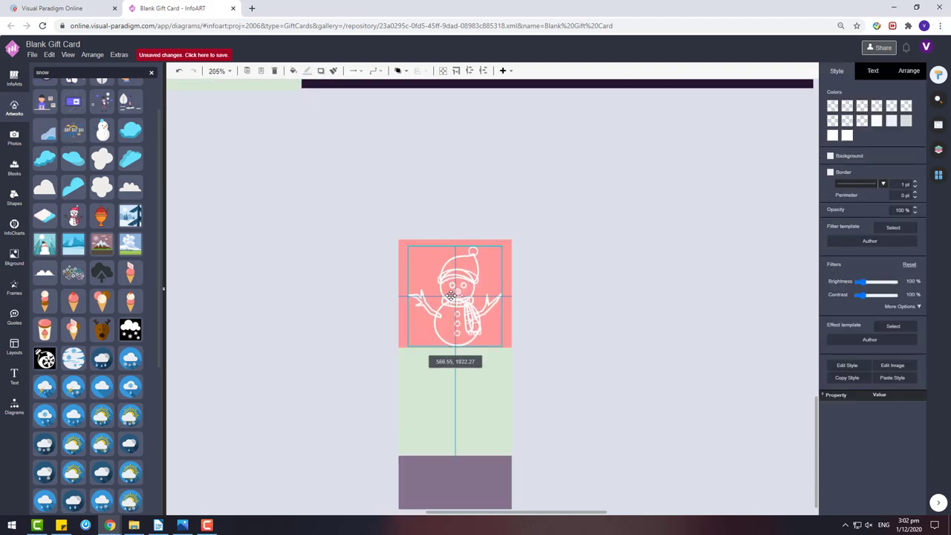
click(602, 281)
scroll(108, 309, down, 5)
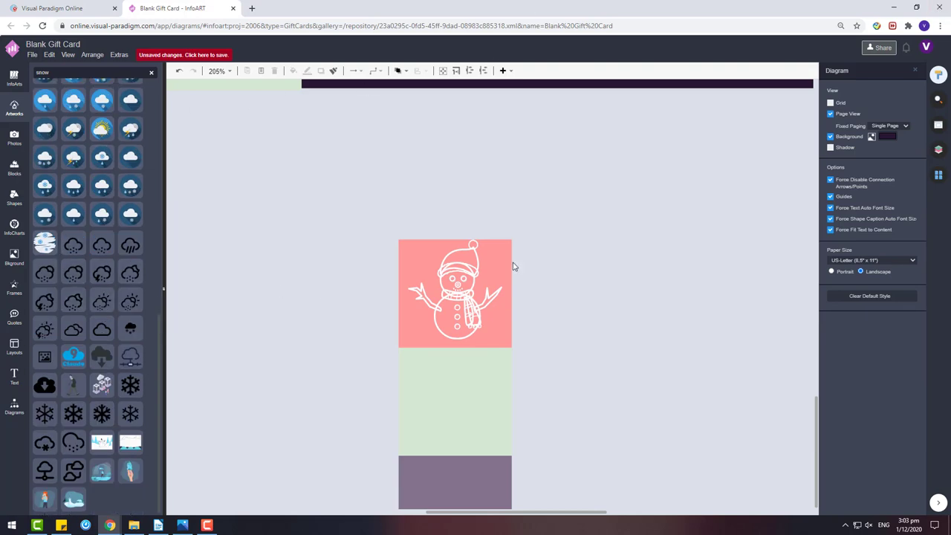
drag(513, 266, 632, 269)
click(576, 315)
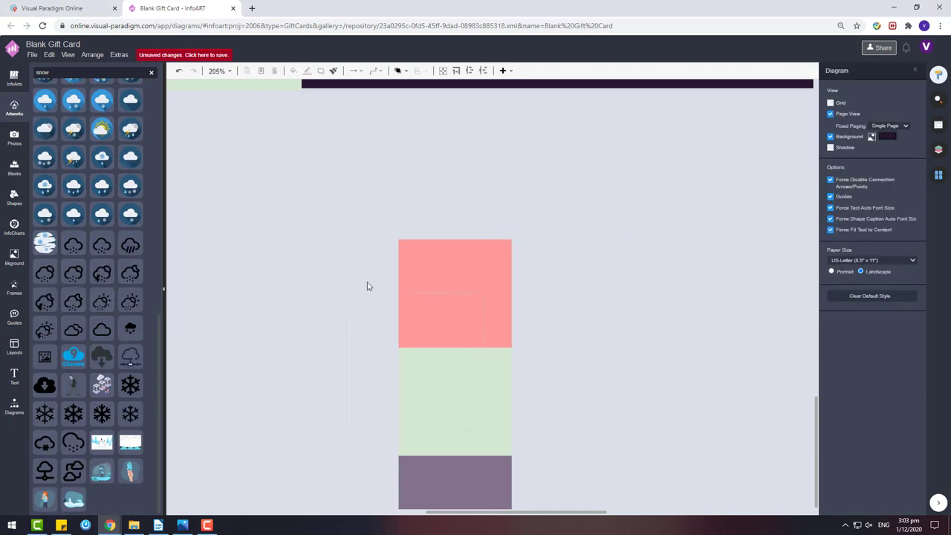
Step: Add a snowflake artwork, colour it white, shrink it and place it on the pink square
drag(366, 286, 455, 342)
click(832, 106)
click(845, 195)
click(919, 307)
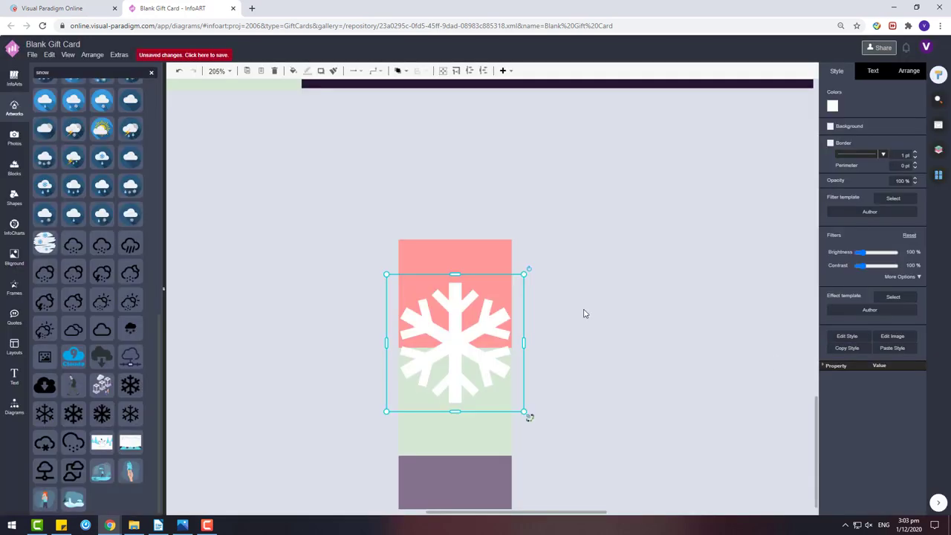
drag(524, 274, 486, 312)
drag(436, 361, 455, 296)
Step: Search artworks for stars, add a white six-pointed star, and delete the sparkles artwork
scroll(97, 109, up, 10)
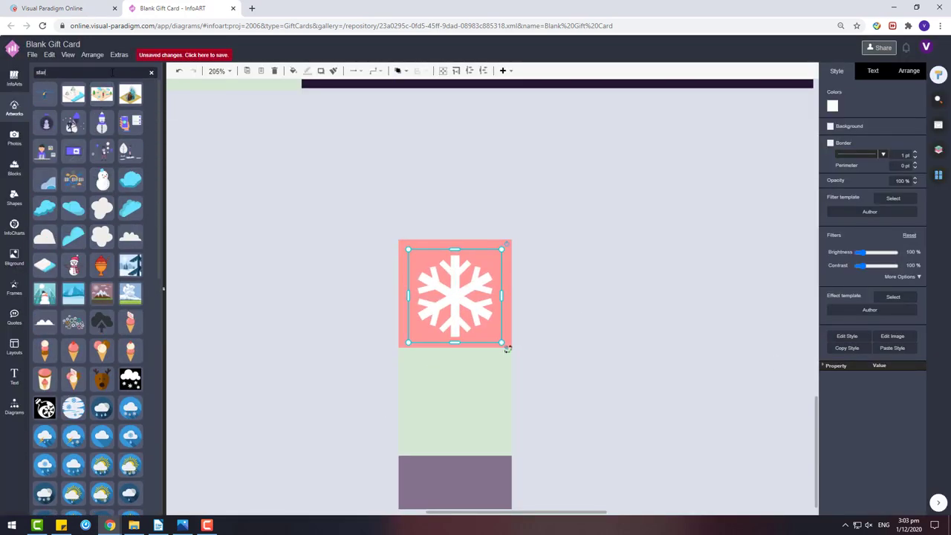
key(Return)
scroll(99, 301, down, 10)
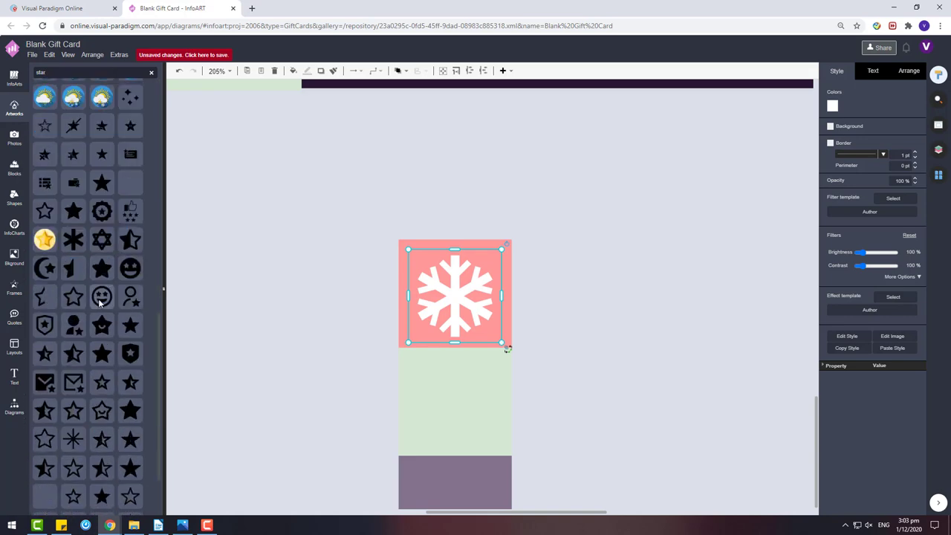
drag(130, 97, 255, 218)
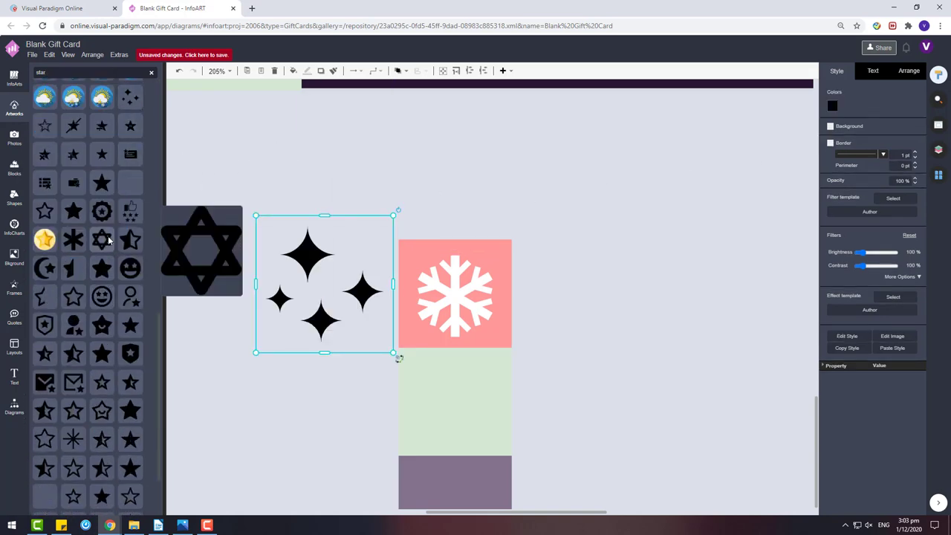
drag(102, 239, 547, 217)
click(833, 122)
click(848, 211)
click(921, 313)
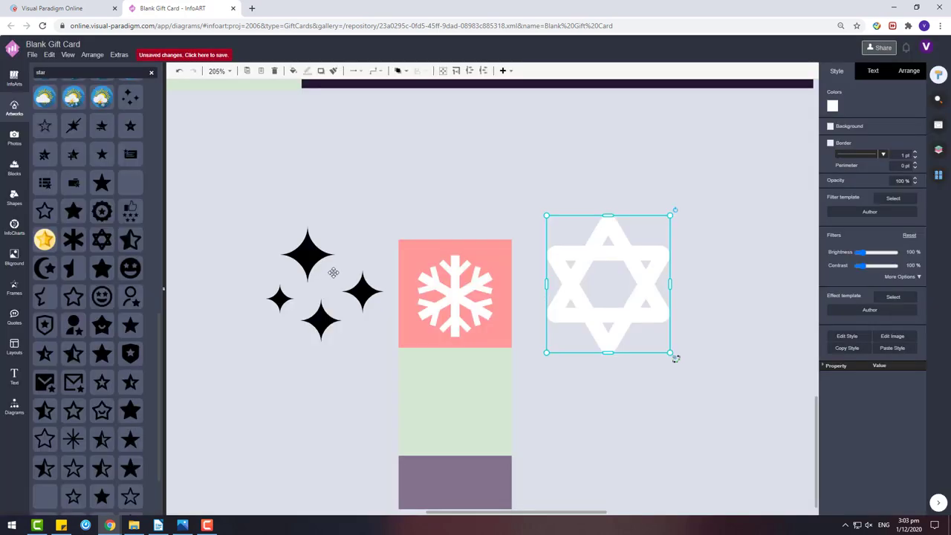
click(324, 269)
key(Delete)
Step: Shrink the white star and move it near the snowflake and purple tile
click(665, 349)
drag(671, 352, 371, 355)
scroll(344, 348, down, 5)
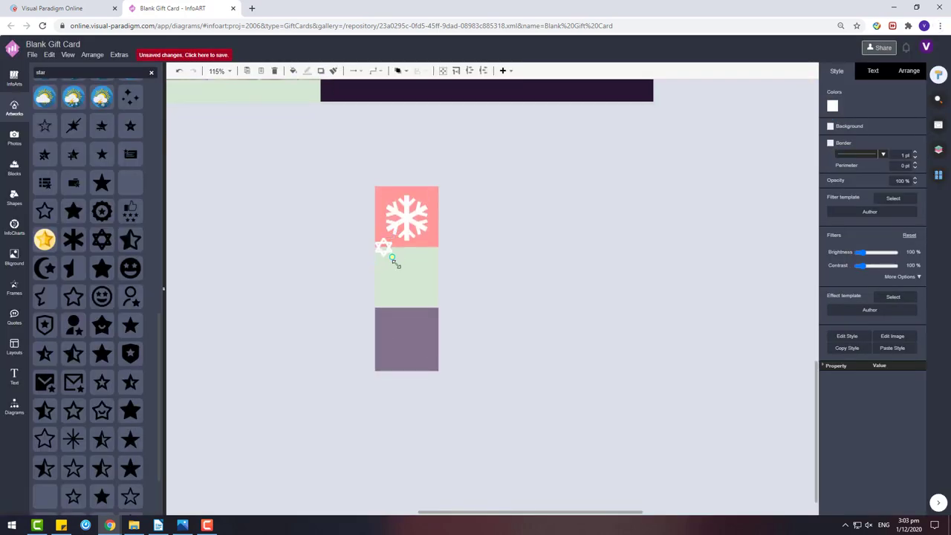
drag(393, 258, 575, 294)
click(543, 303)
click(402, 342)
Step: Add the sparkles artwork again, try white then pink FF9999, and place it on the purple tile
scroll(96, 297, up, 3)
drag(132, 293, 297, 288)
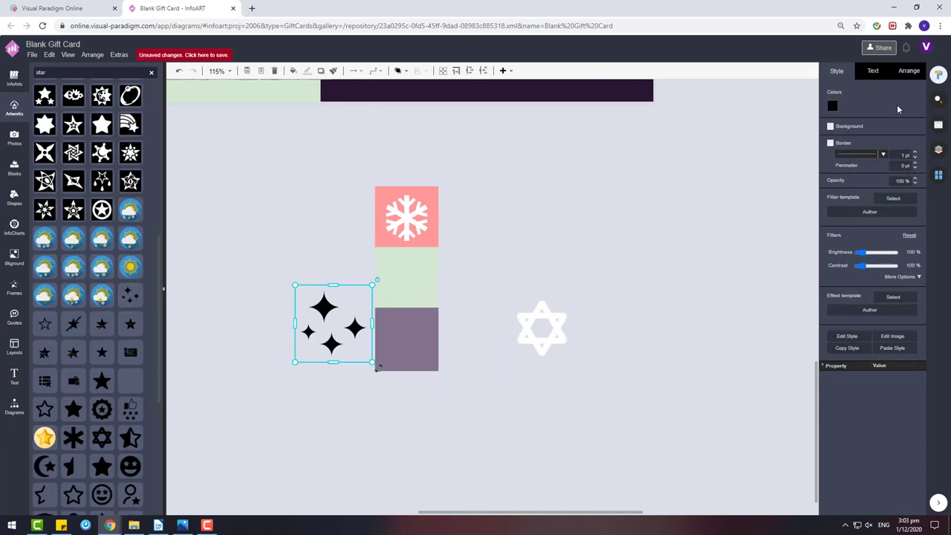
click(833, 106)
double_click(841, 196)
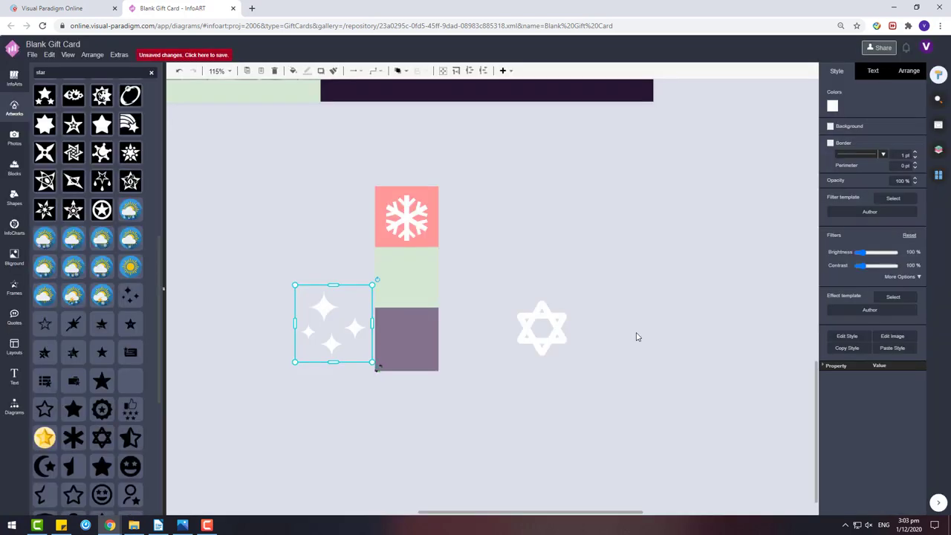
drag(350, 300, 429, 325)
drag(442, 378, 440, 312)
double_click(440, 312)
click(874, 194)
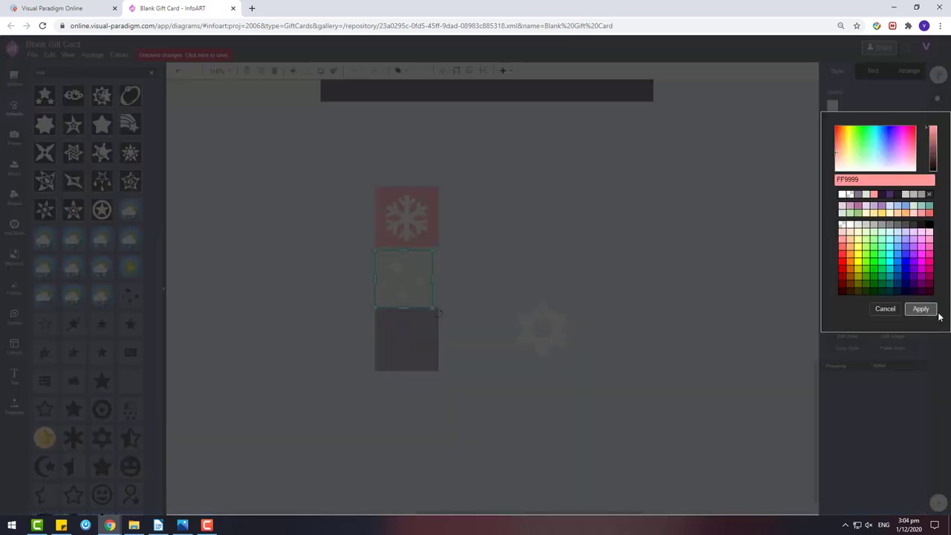
click(929, 312)
drag(435, 268, 431, 318)
Step: Make the sparkles white again and shrink them to fit the purple tile
click(833, 106)
click(842, 195)
click(919, 307)
drag(436, 367, 438, 370)
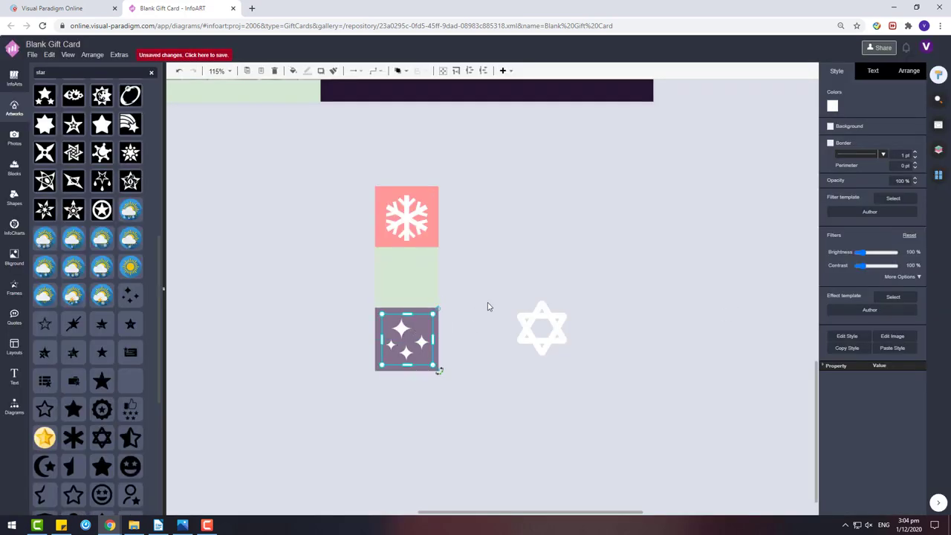
click(546, 334)
scroll(114, 271, up, 5)
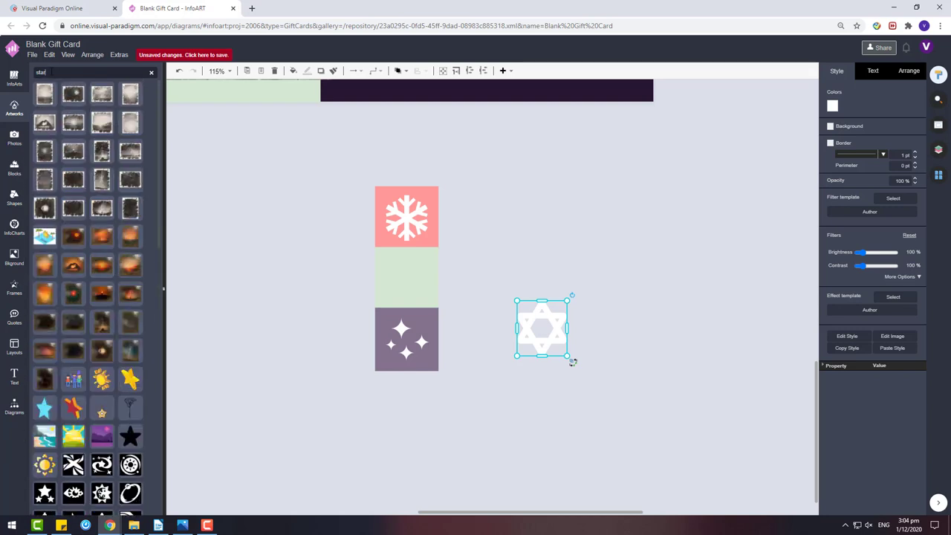
Step: Search artworks for 'xmas', add a pink FF9999 bell, shrink it and set it below the tiles
text(xmas)
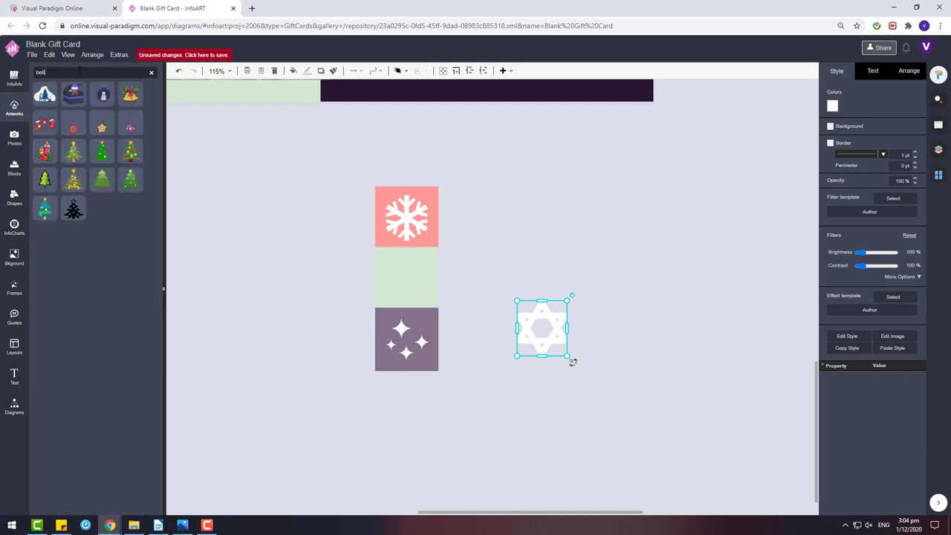
click(130, 237)
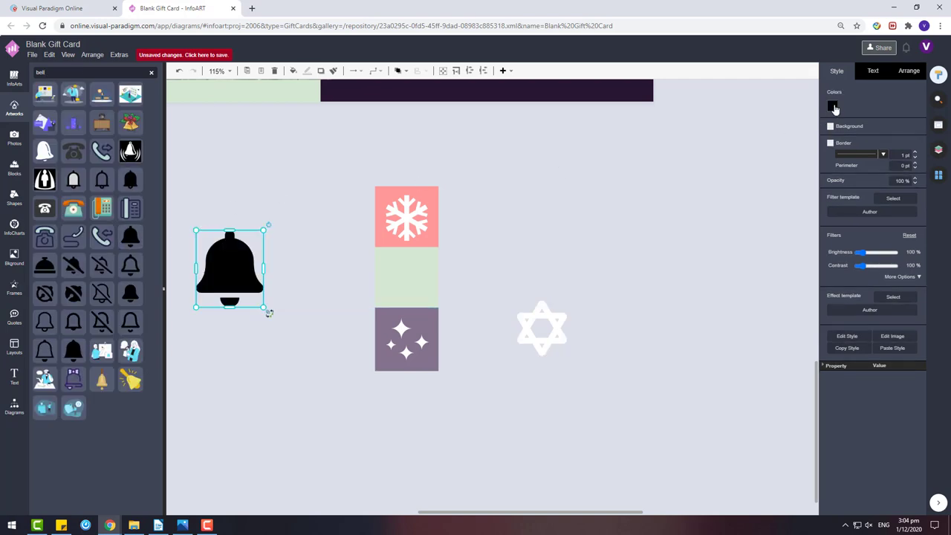
click(832, 106)
click(850, 195)
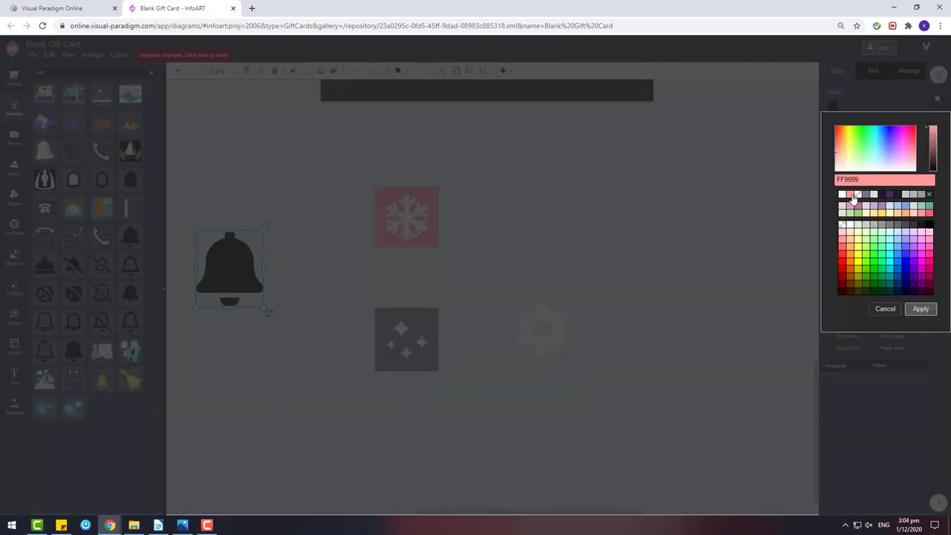
click(911, 310)
drag(267, 312, 240, 314)
drag(220, 281, 440, 442)
drag(407, 339, 406, 279)
Step: Move the sparkles into the green tile, make the bell white and the sparkles pink
drag(434, 443, 412, 339)
click(832, 105)
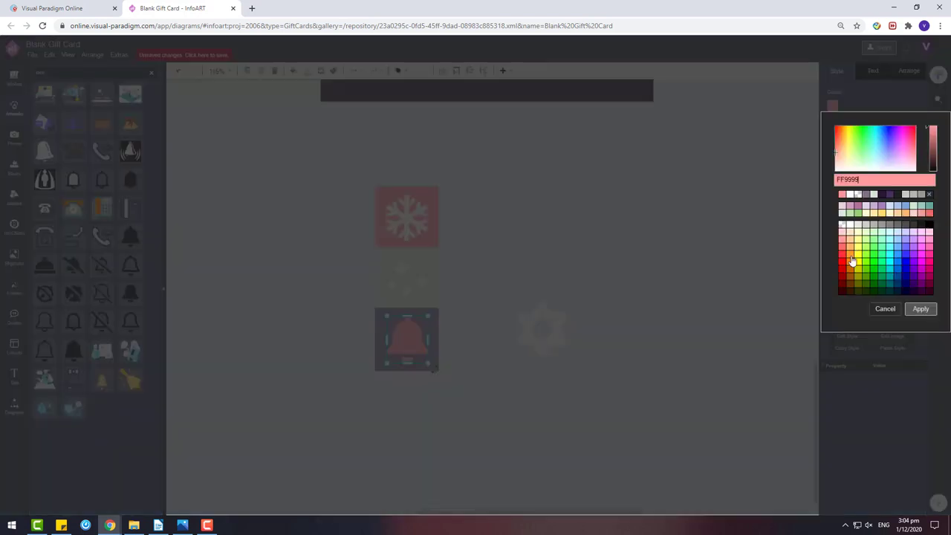
click(850, 195)
click(920, 309)
click(413, 274)
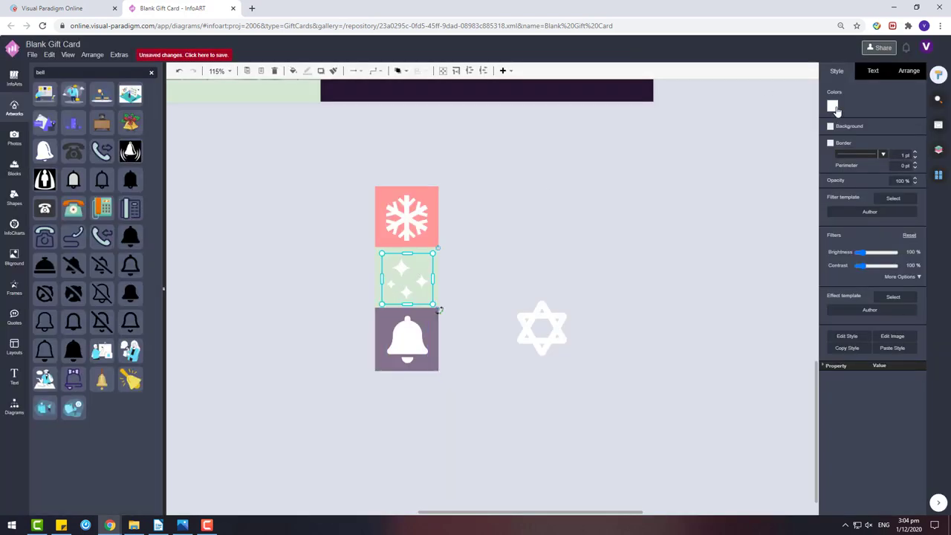
click(833, 105)
click(920, 309)
Step: Select all three tiles and group them together
click(543, 327)
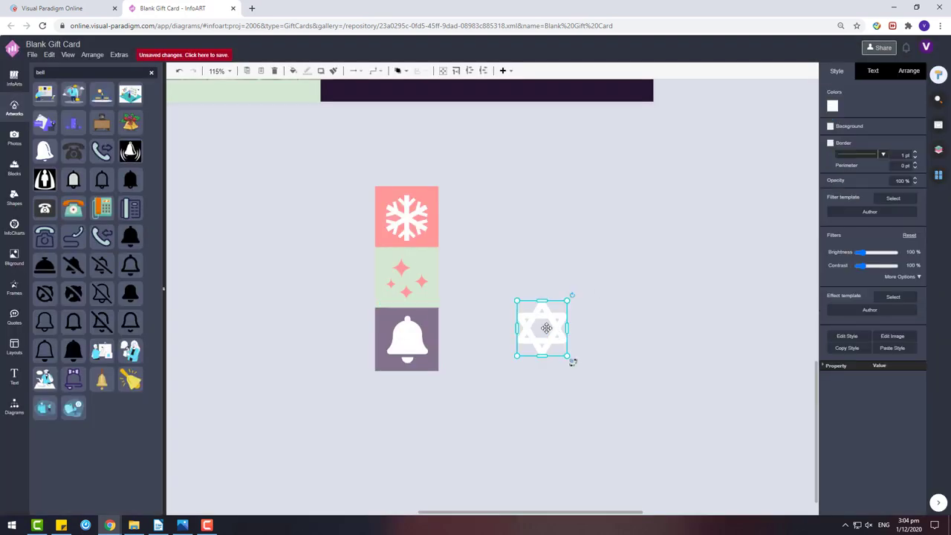
drag(570, 362, 369, 180)
click(908, 70)
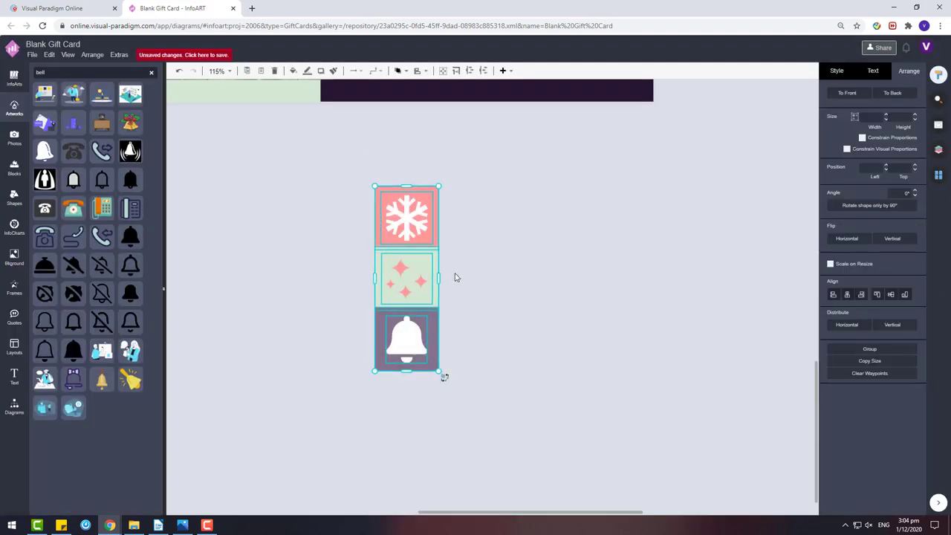
Step: Move the snowflake–sparkles–bell tile strip onto the card beside the photo's right edge
scroll(484, 219, down, 5)
drag(450, 385, 405, 237)
click(622, 257)
scroll(552, 352, up, 3)
drag(399, 324, 668, 251)
click(427, 372)
click(465, 437)
Step: Copy the tile strip, delete the copy's bell, and move its sparkles tile to the top-right corner
click(419, 366)
right_click(664, 230)
key(Escape)
click(708, 303)
click(657, 266)
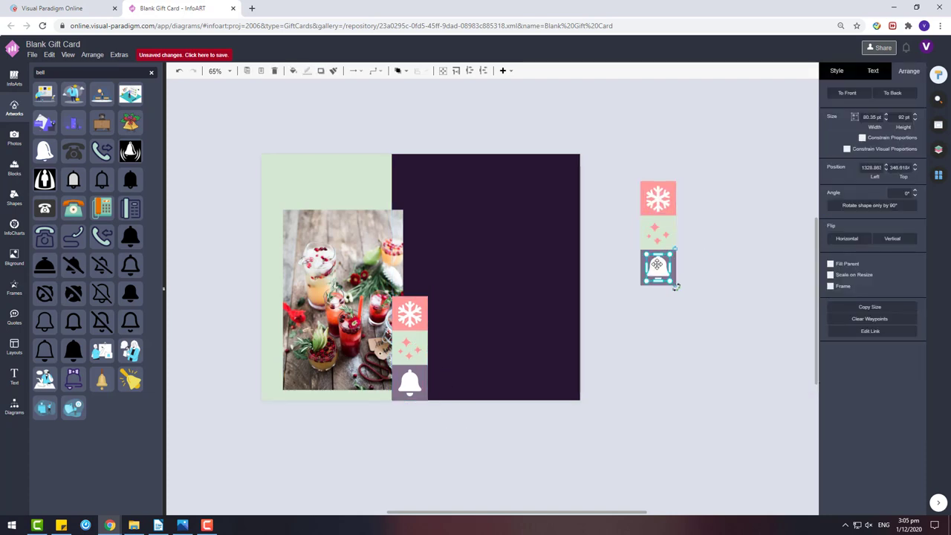
key(Delete)
click(645, 228)
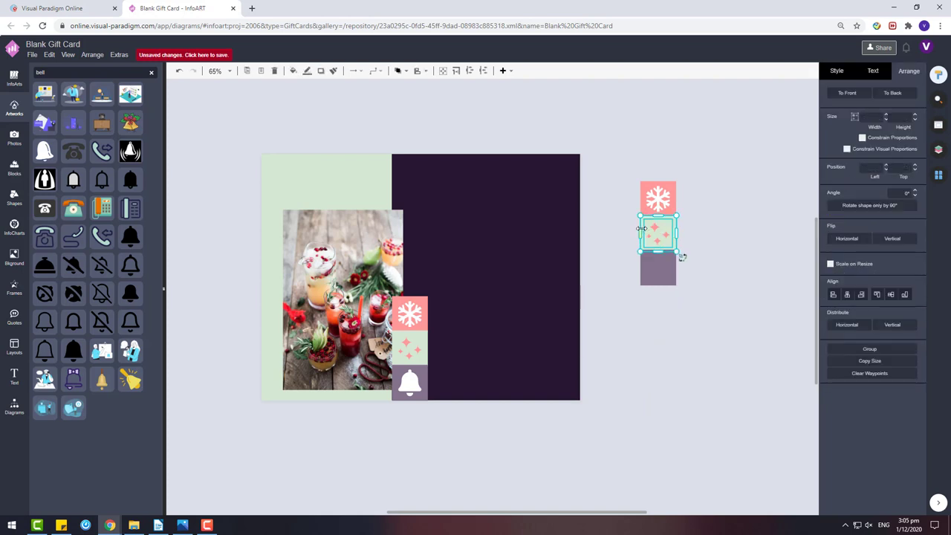
drag(641, 229, 565, 169)
click(648, 145)
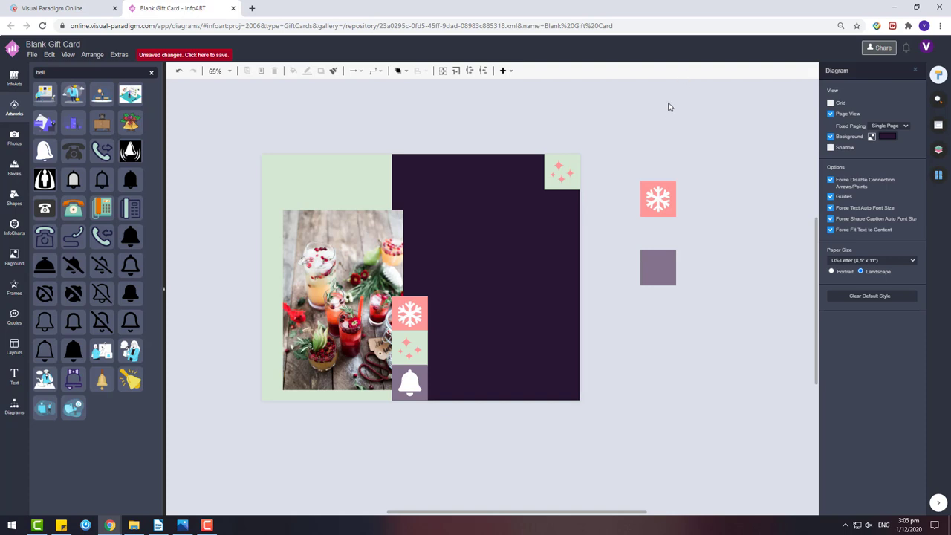
Step: Select the spare snowflake tile and browse all Dynamic Blocks shapes
click(667, 206)
click(626, 357)
click(651, 198)
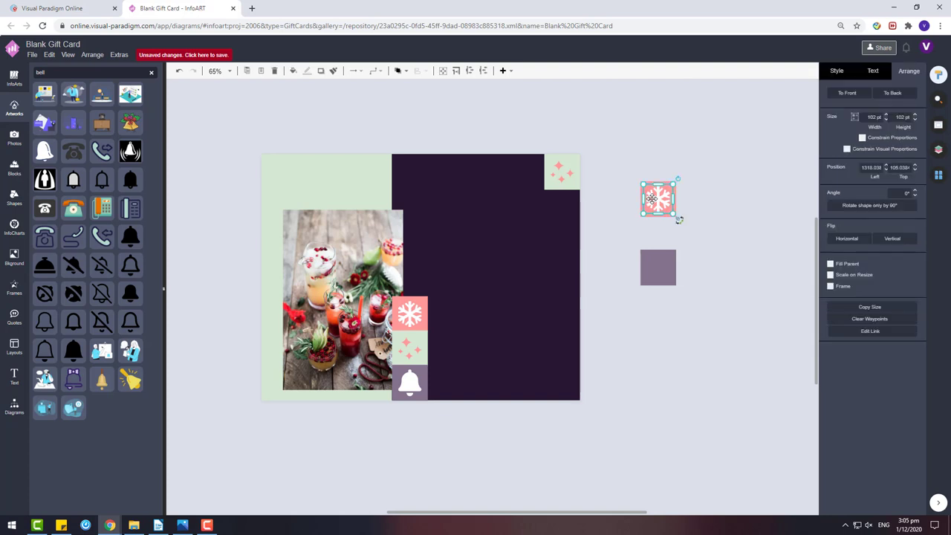
click(14, 199)
click(152, 317)
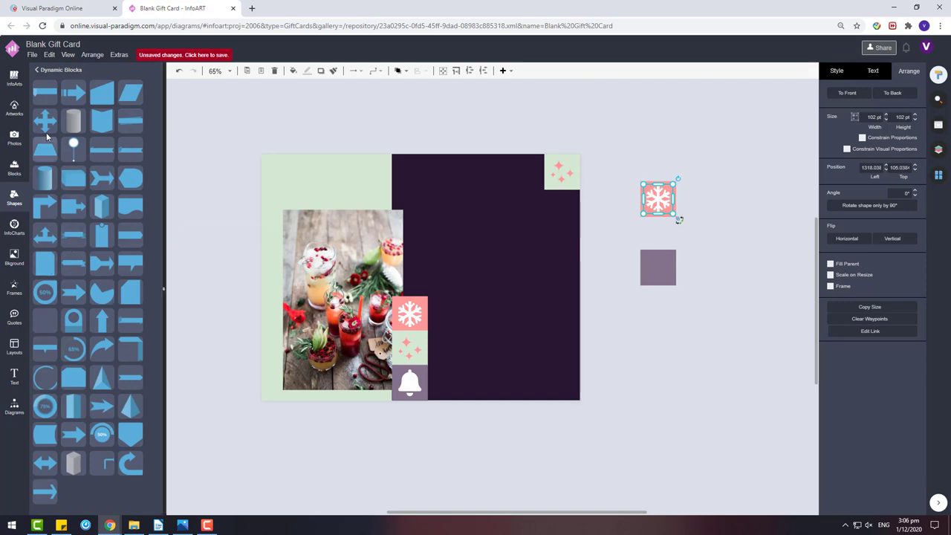
Step: Place a block shape near the card's bottom and delete the leftover blue square
drag(447, 412, 476, 411)
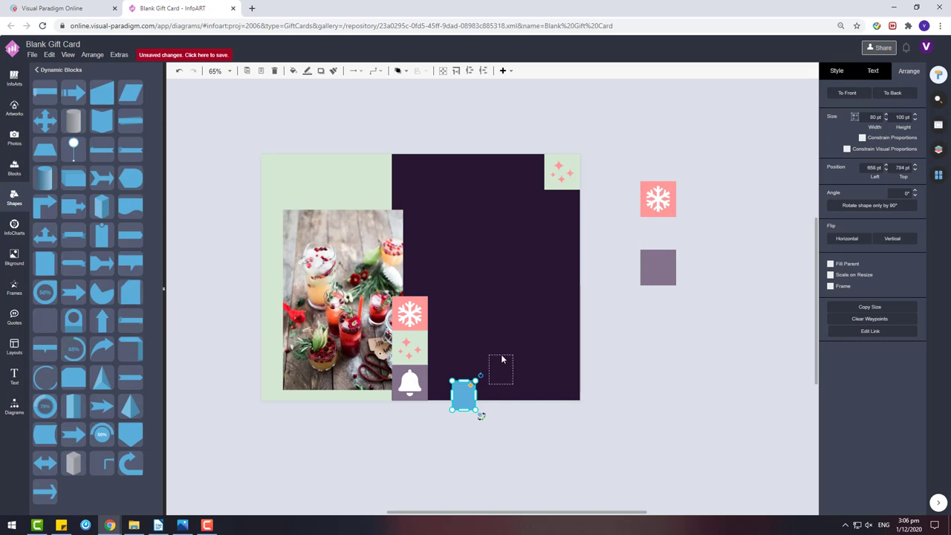
drag(502, 360, 530, 336)
click(461, 414)
click(457, 394)
key(Delete)
Step: Fill the square pink and enlarge it into the card's bottom-right corner
click(837, 70)
click(902, 134)
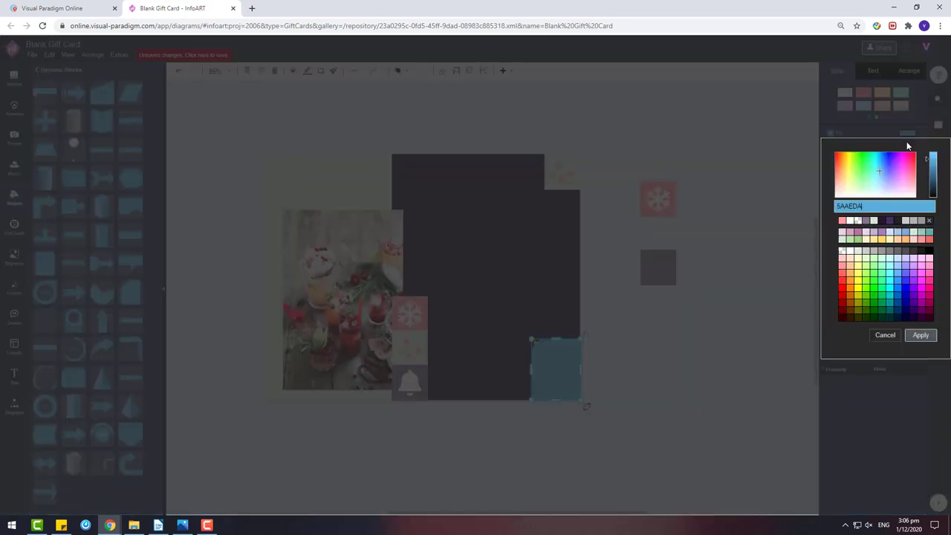
click(842, 221)
click(926, 335)
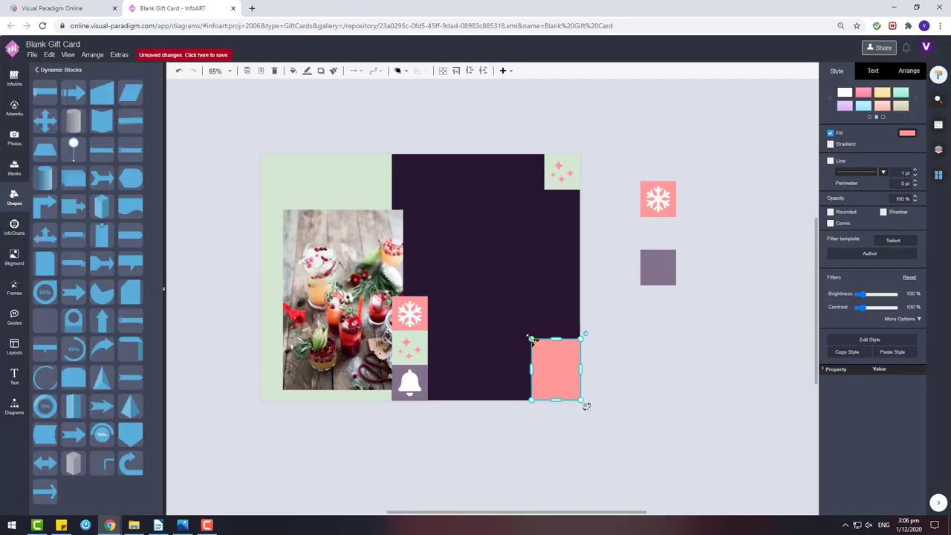
drag(531, 338, 556, 356)
click(586, 404)
Step: Delete the spare purple square beside the card
click(658, 269)
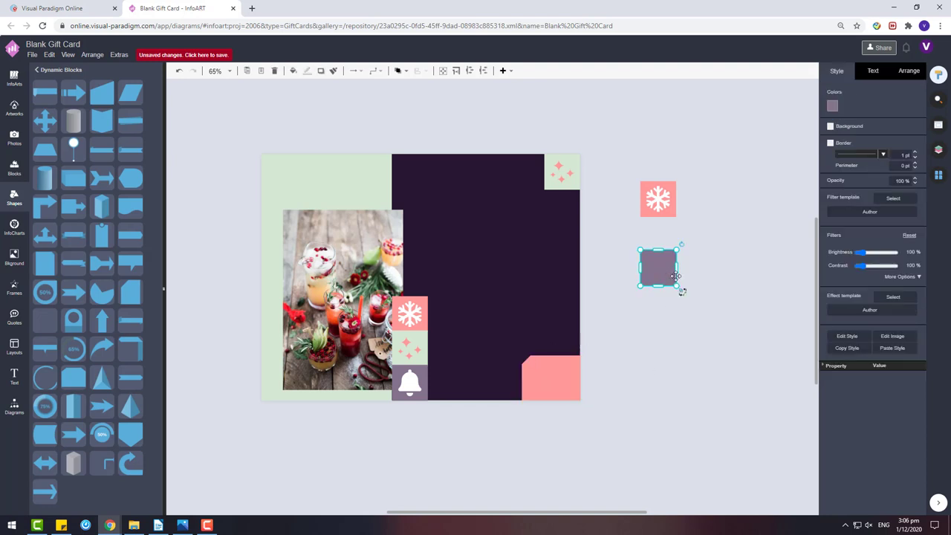
key(Delete)
click(662, 210)
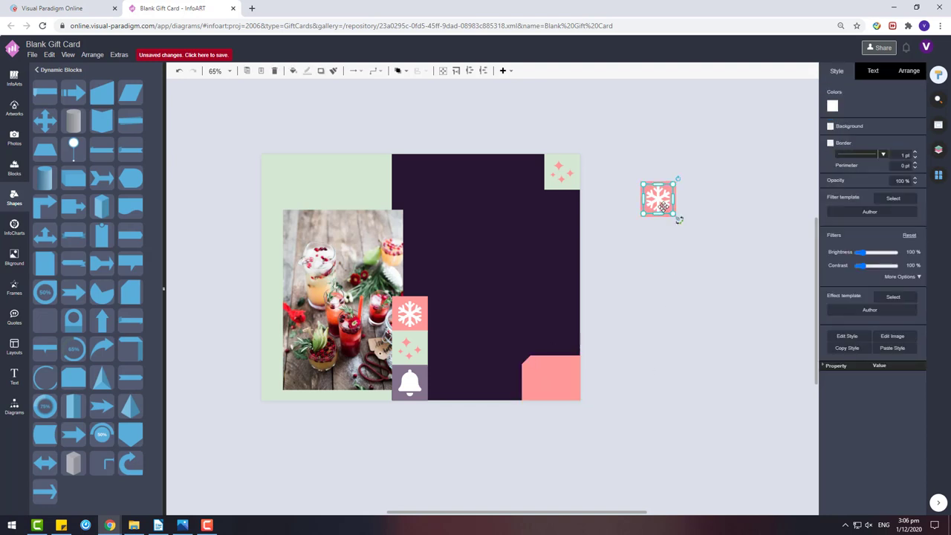
click(41, 72)
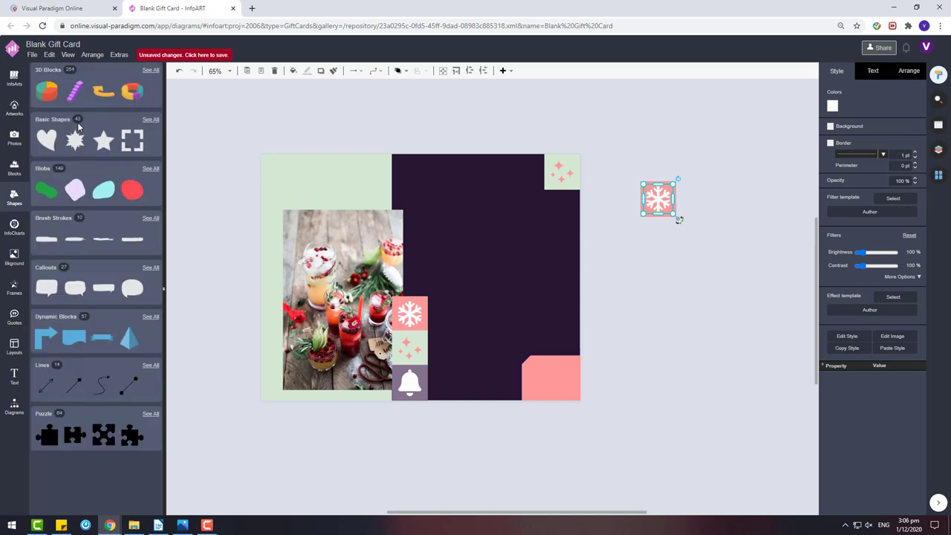
Step: Add a sparkle and a garland artwork from Artworks > Celebration, then show silhouette versions
click(13, 110)
scroll(96, 297, down, 5)
click(145, 336)
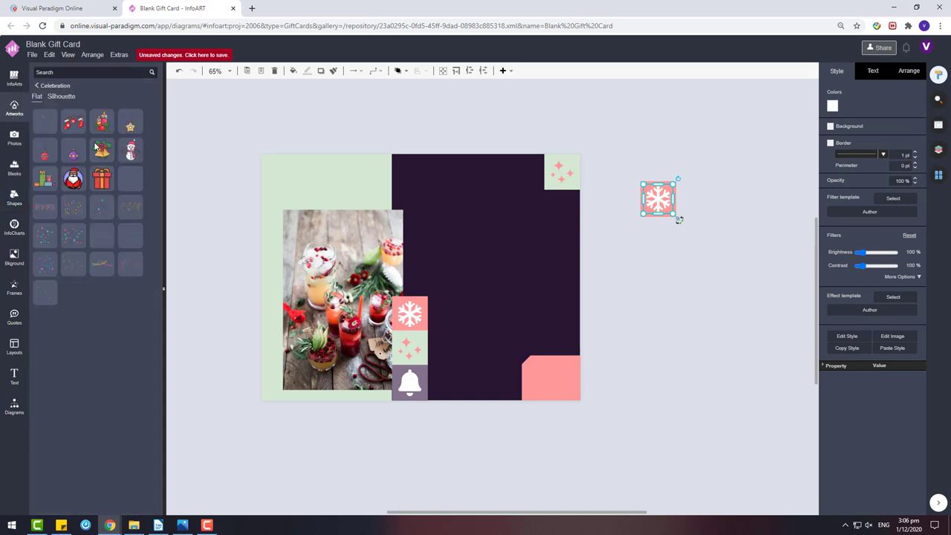
drag(110, 206, 654, 279)
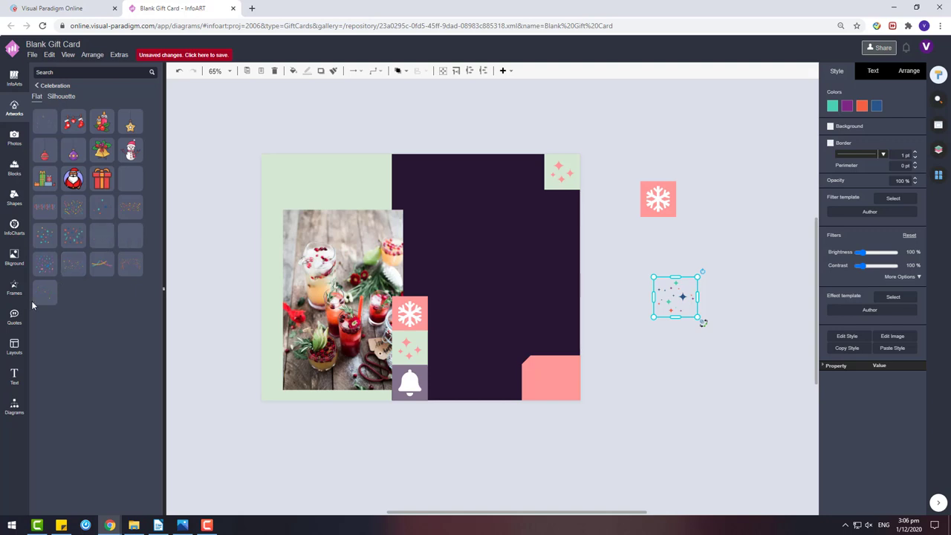
drag(130, 206, 214, 294)
click(215, 276)
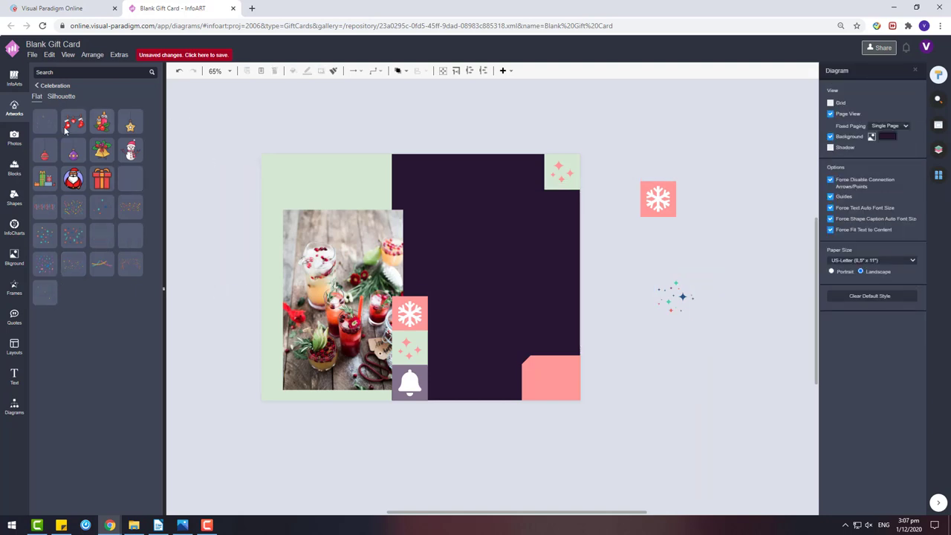
click(61, 96)
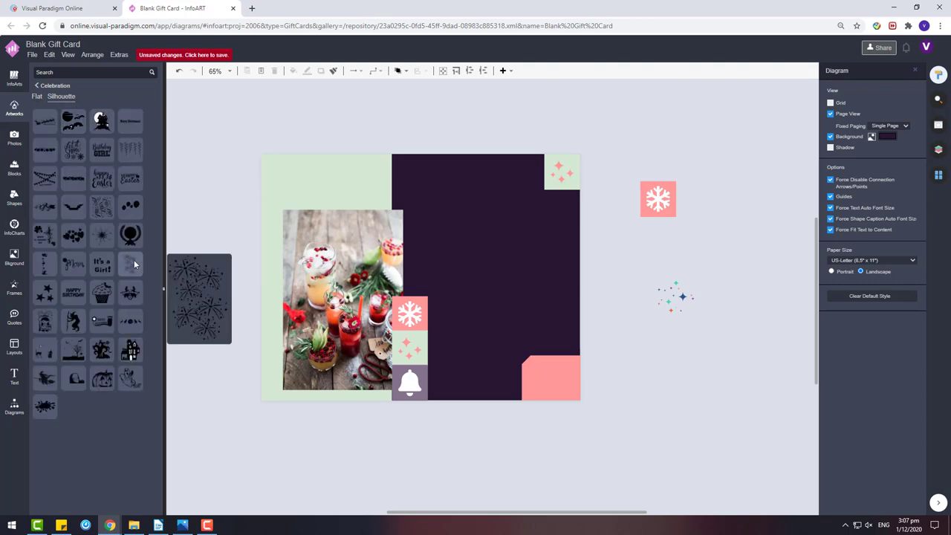
Step: Recolour the sparkles with a pasted colour value, move them to the dark panel's top-left and resize
click(676, 298)
click(833, 105)
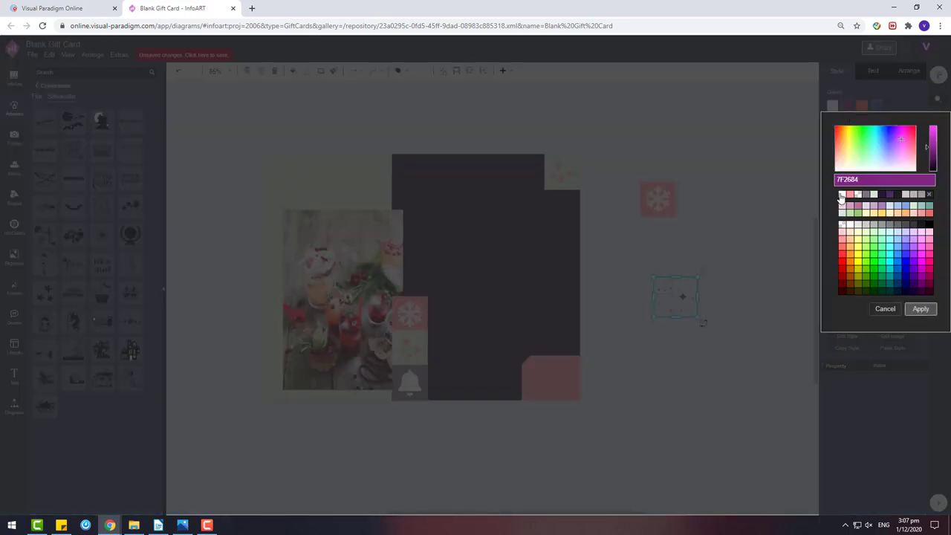
text(F26143)
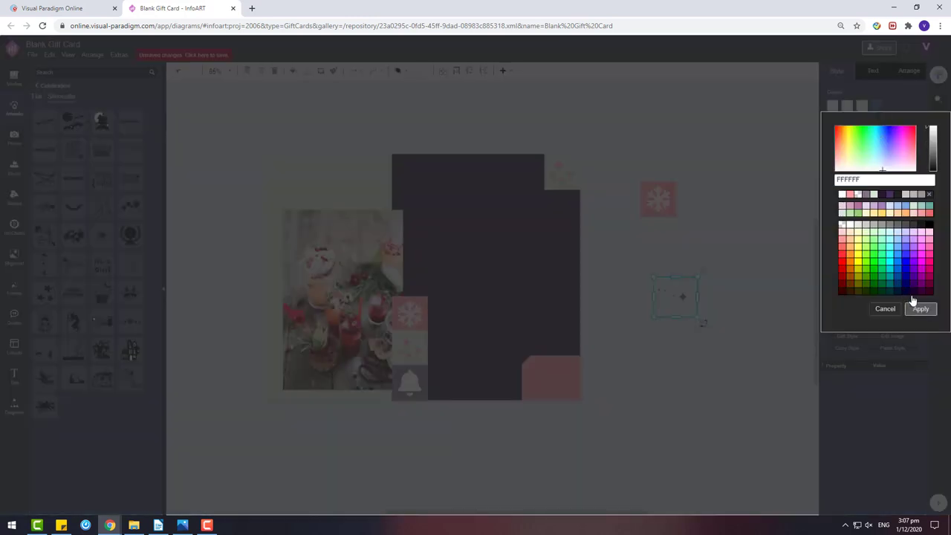
click(920, 308)
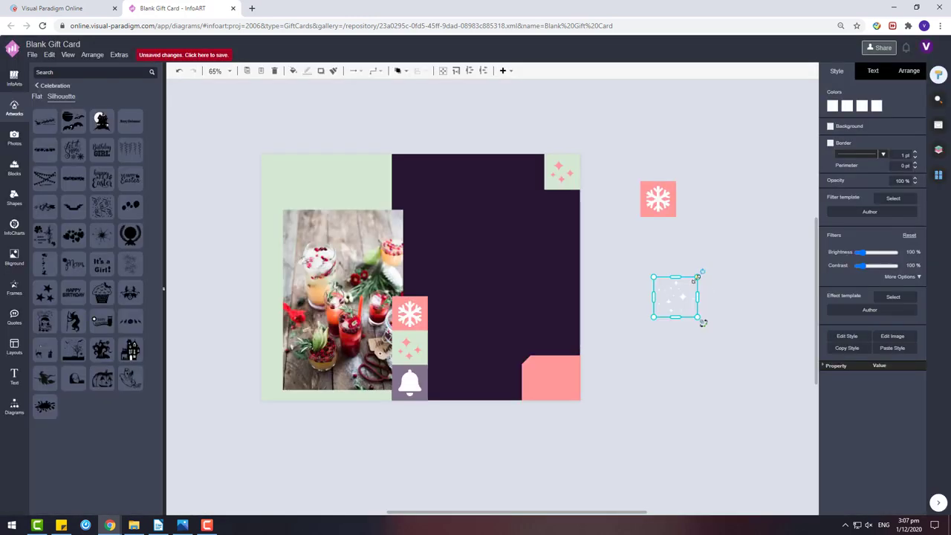
drag(703, 323, 445, 188)
click(490, 128)
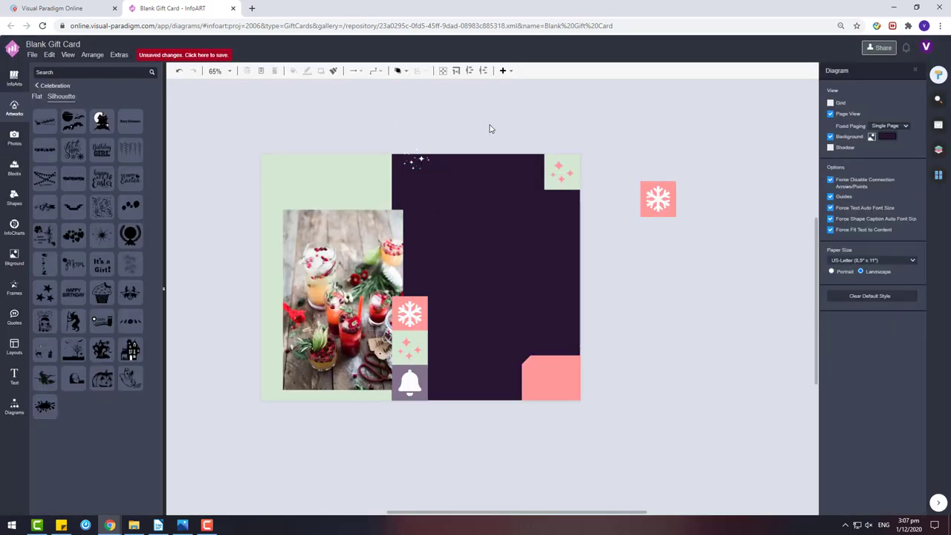
click(416, 160)
drag(397, 141, 393, 140)
click(410, 147)
click(413, 160)
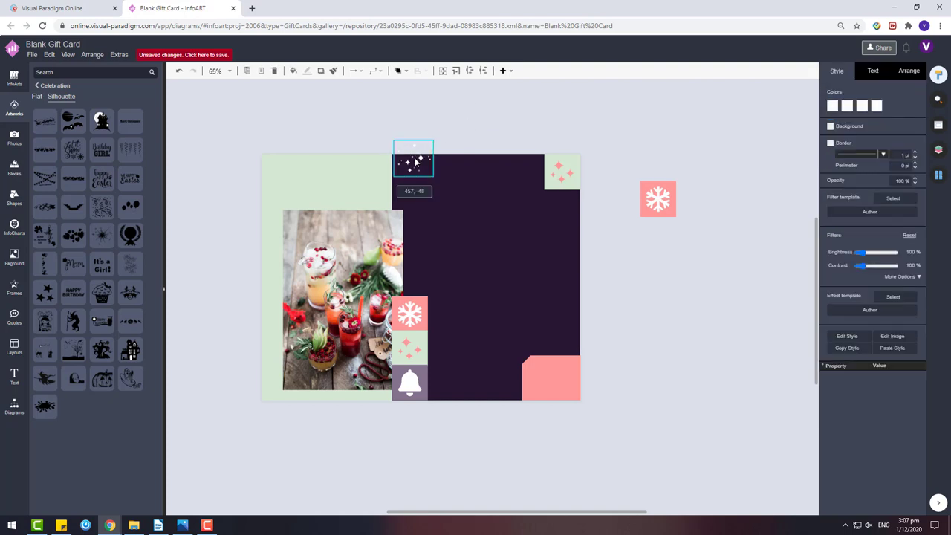
click(470, 130)
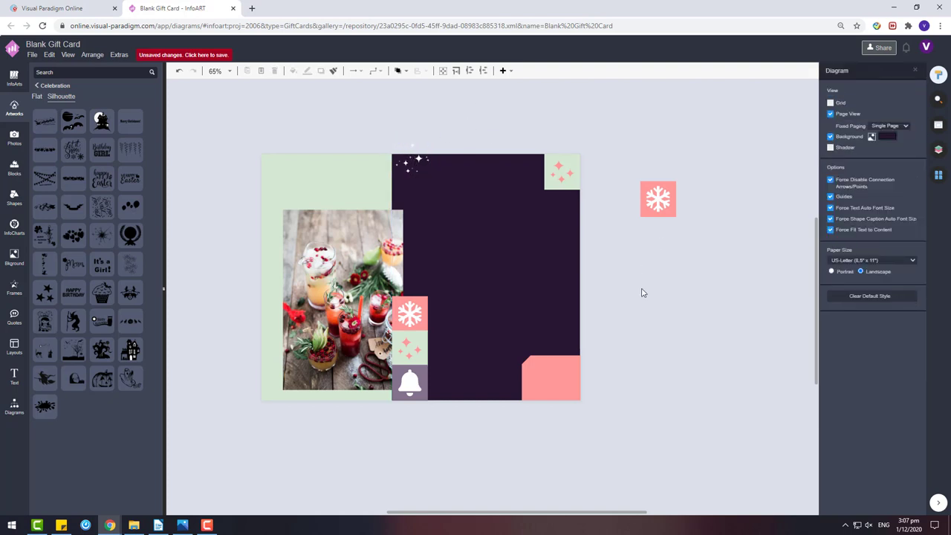
Step: Delete the loose pink snowflake square and browse the shapes, infochart and background libraries
drag(700, 271, 604, 173)
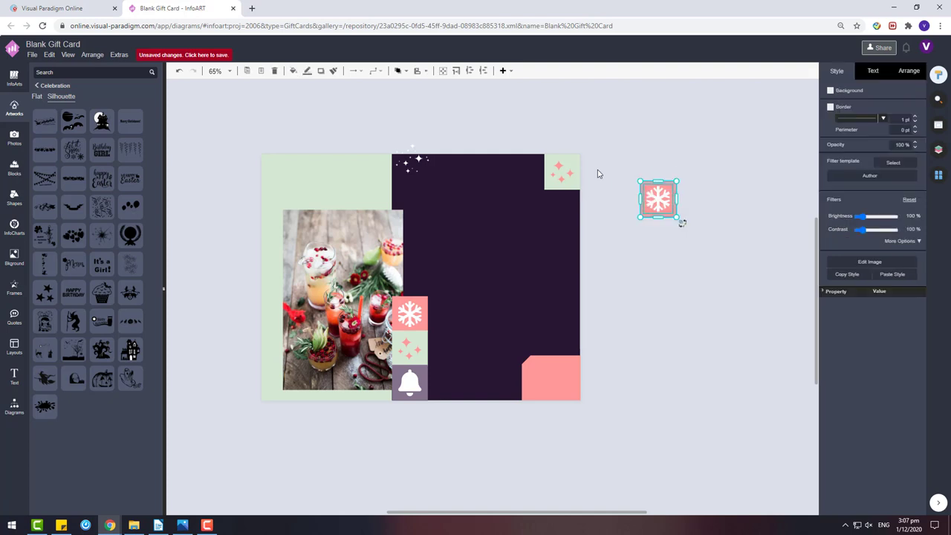
key(Delete)
click(14, 197)
click(14, 227)
click(15, 257)
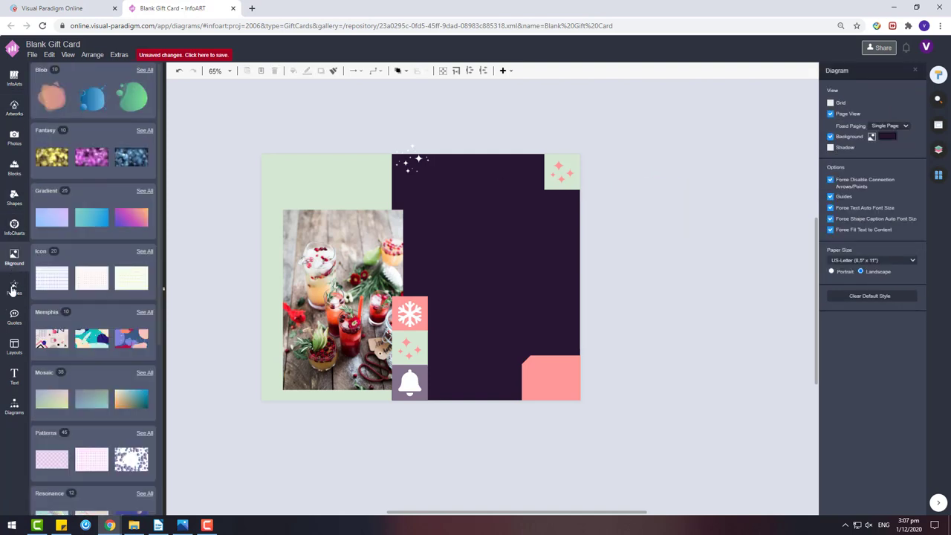
Step: Add a landscape frame from the Frames library and move it below right of the card
click(14, 287)
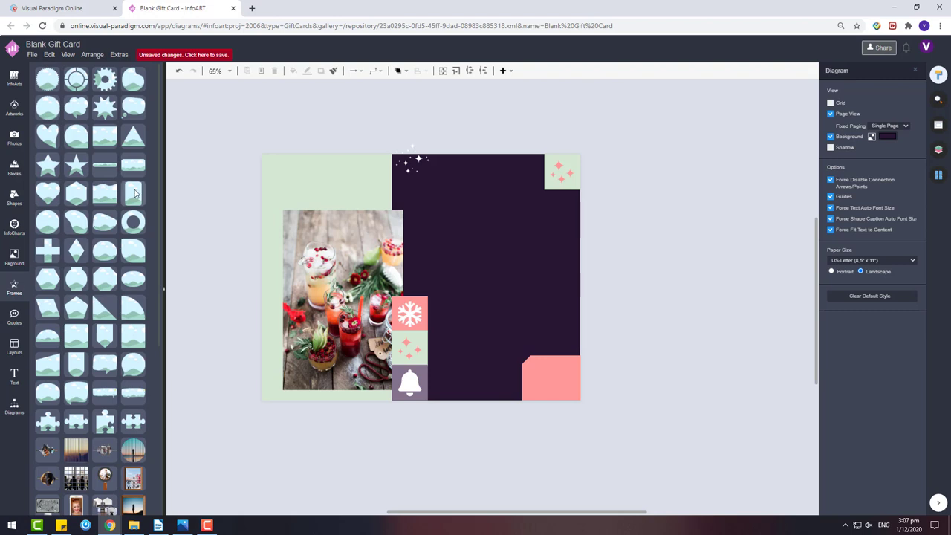
mouse_move(134, 194)
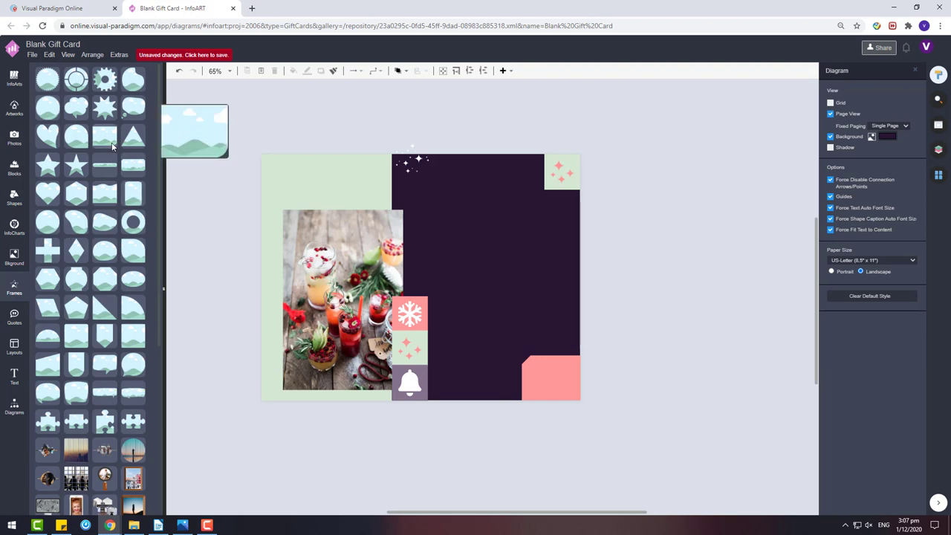
drag(104, 136, 611, 301)
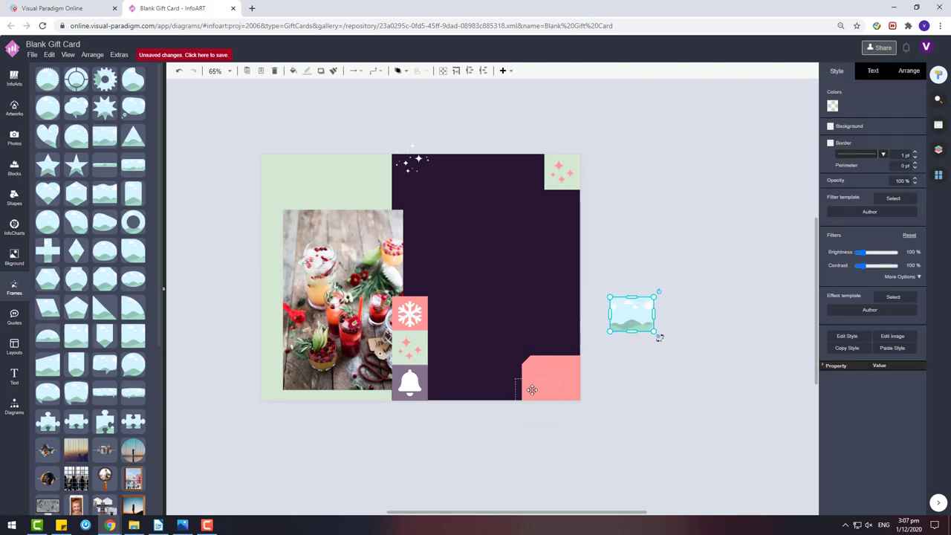
drag(660, 338, 706, 441)
click(631, 310)
Step: Stretch the frame into a tall panel, delete it, and add a text box right of the card
click(681, 425)
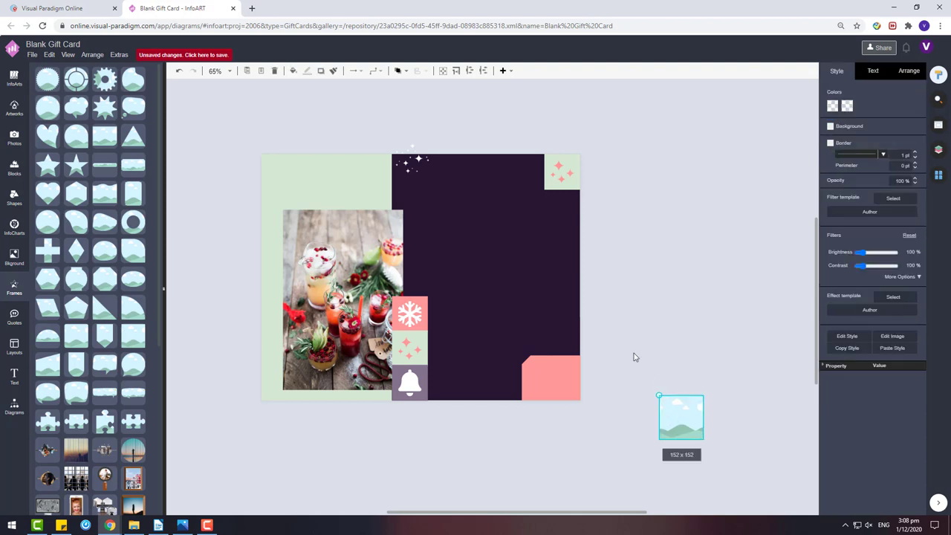
drag(660, 397, 651, 250)
click(723, 341)
click(692, 342)
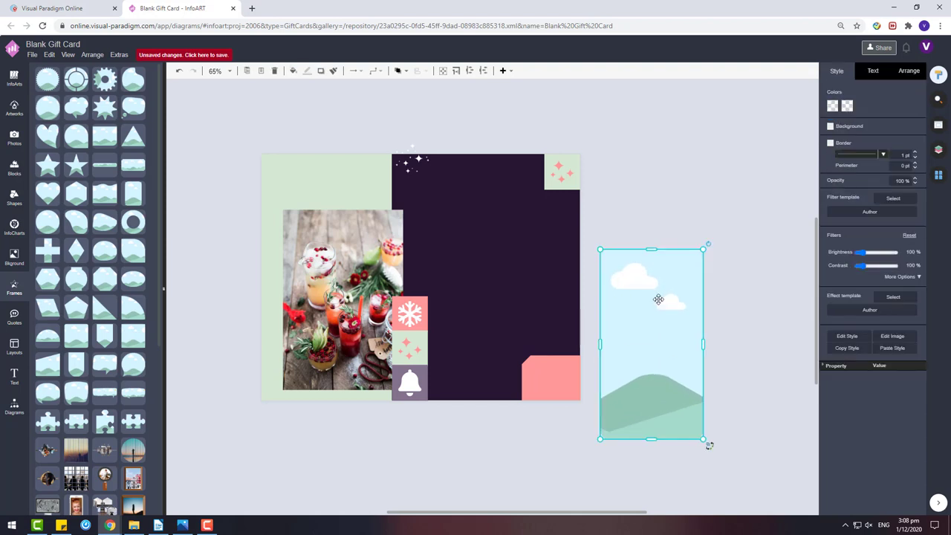
key(Delete)
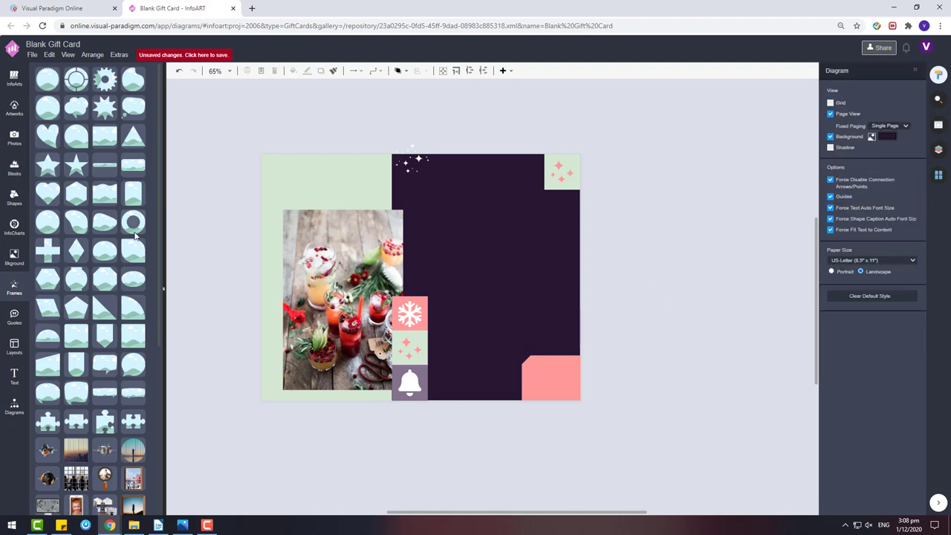
mouse_move(135, 173)
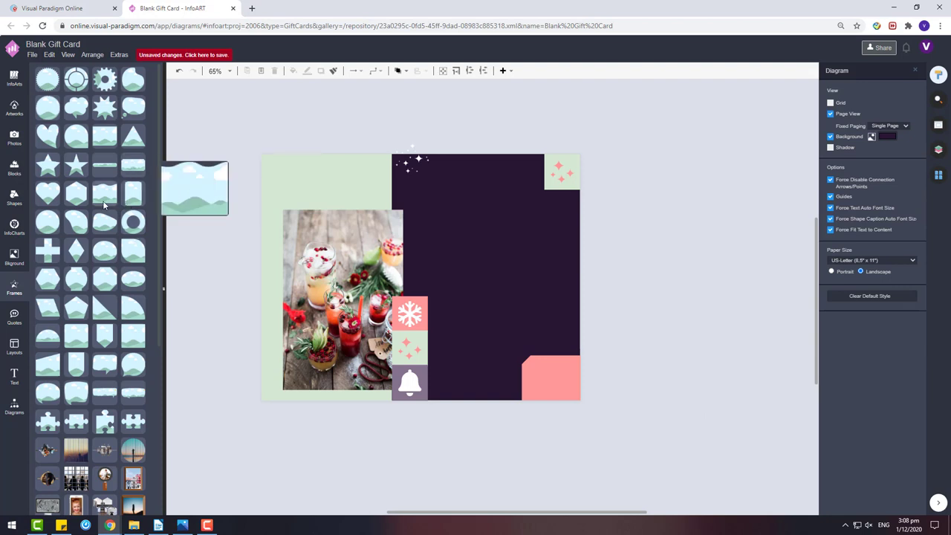
double_click(640, 302)
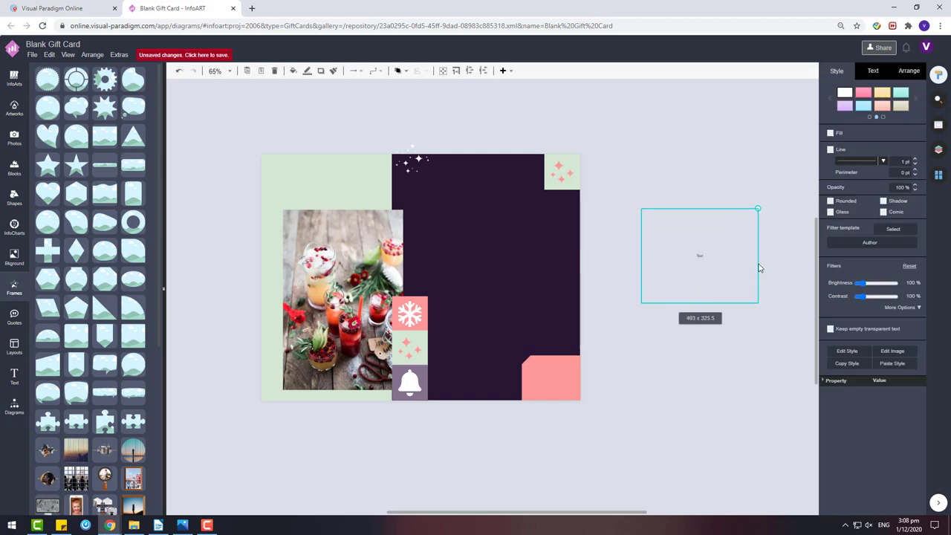
Step: Type DINNING as the heading and set it to 100 pt on a single line
key(BackSpace)
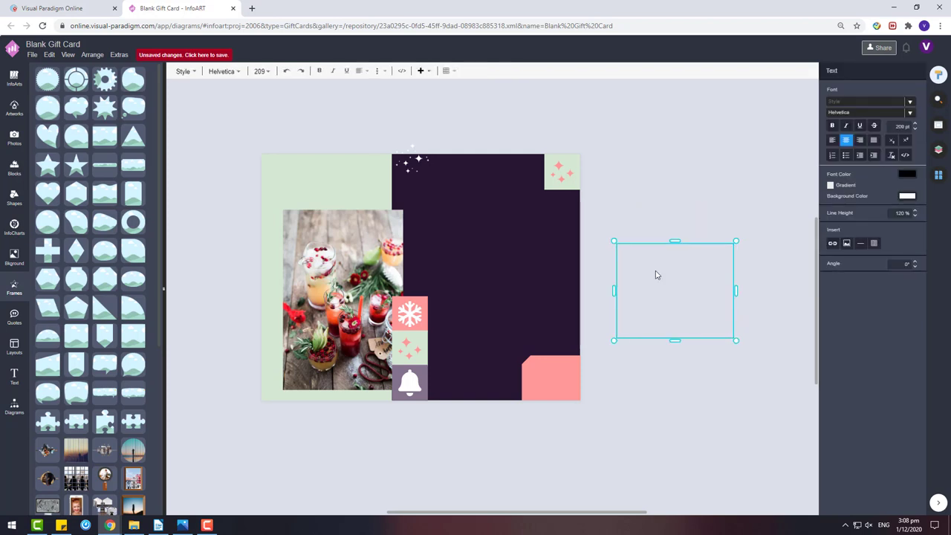
text(DINNING)
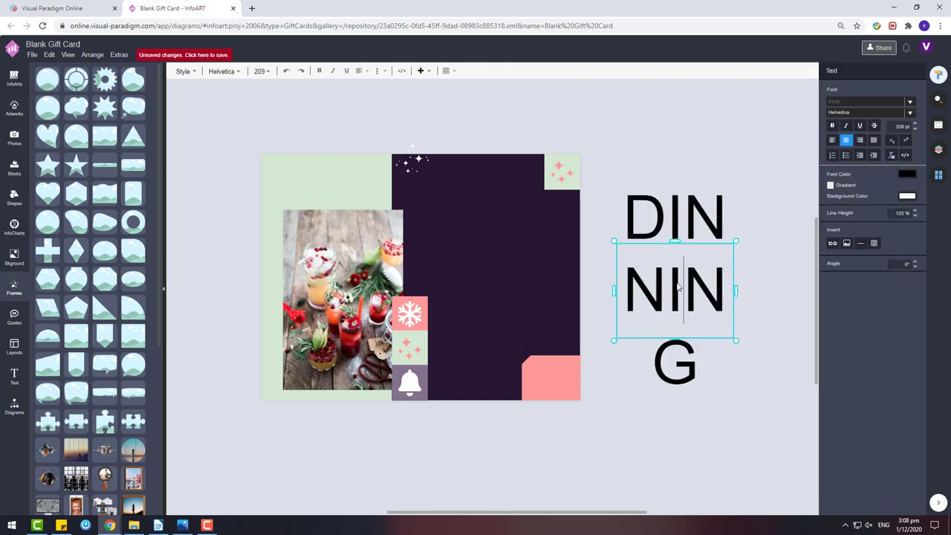
click(702, 357)
drag(673, 260, 564, 476)
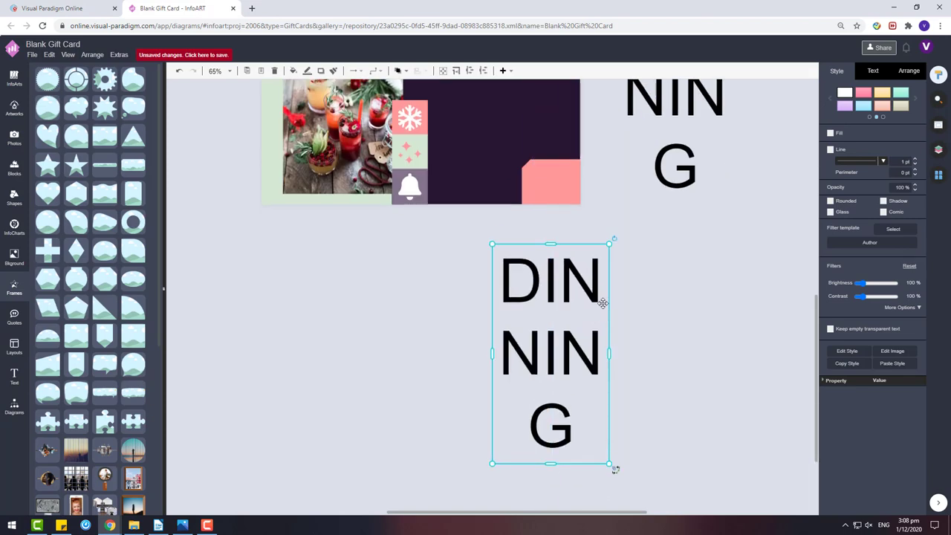
key(ctrl+z)
click(693, 204)
click(874, 71)
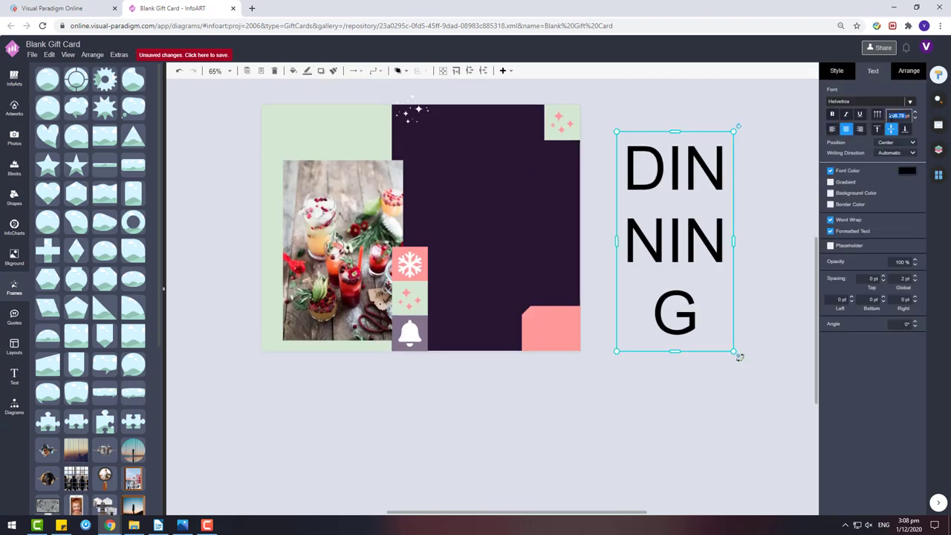
text(100)
key(Return)
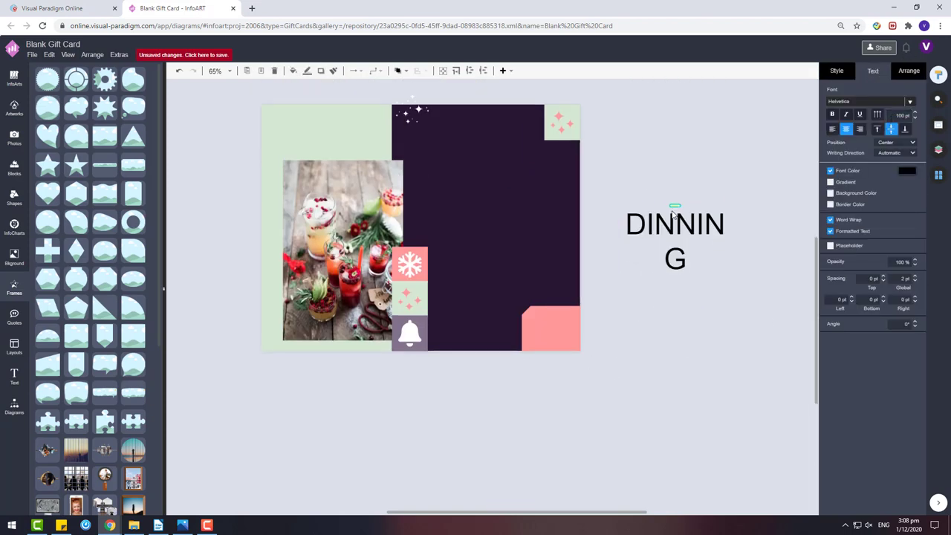
drag(675, 205, 679, 239)
Step: Try the Unlock, Abril Fatface, Aldrich and Alfa Slab One fonts on DINNING
click(854, 72)
click(873, 71)
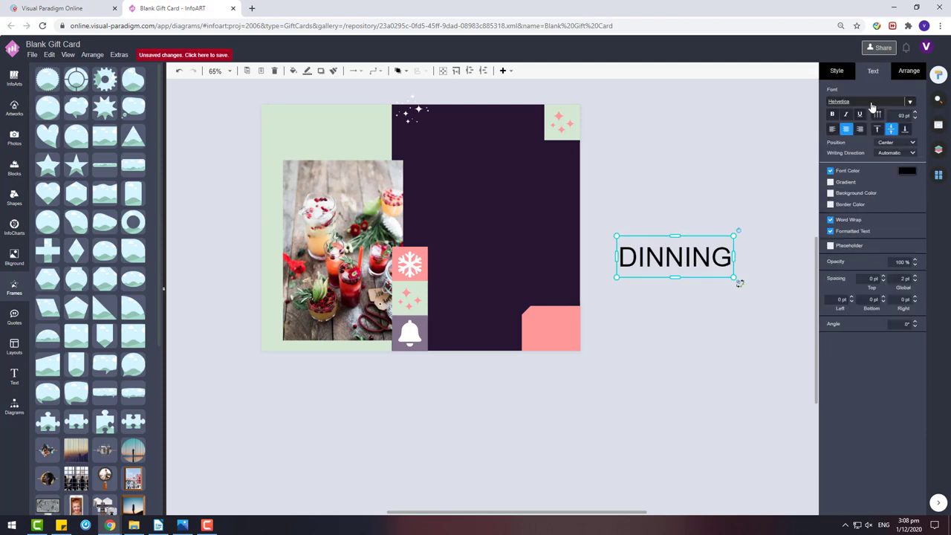
click(868, 101)
scroll(825, 199, down, 2)
click(830, 156)
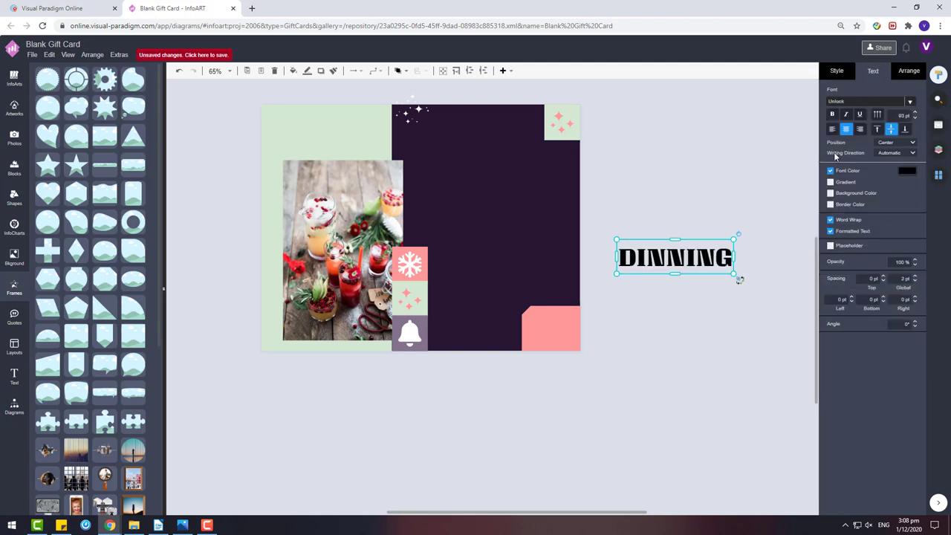
click(865, 103)
scroll(823, 216, down, 2)
click(818, 179)
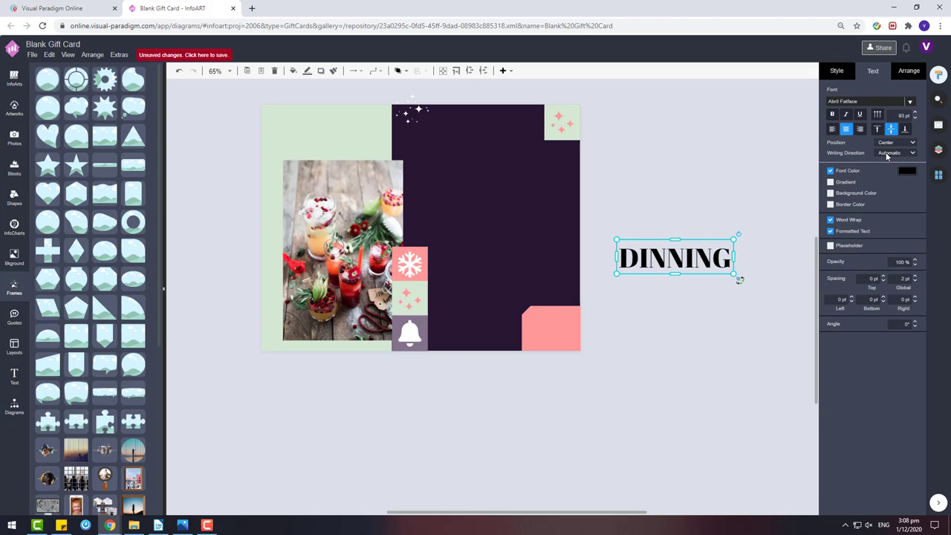
click(866, 101)
scroll(822, 240, down, 3)
click(822, 242)
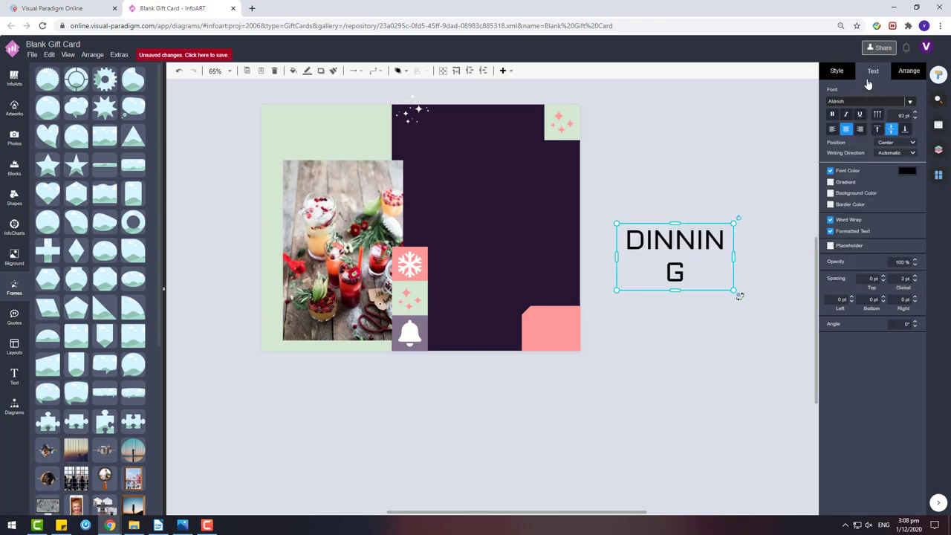
click(866, 101)
scroll(840, 193, down, 2)
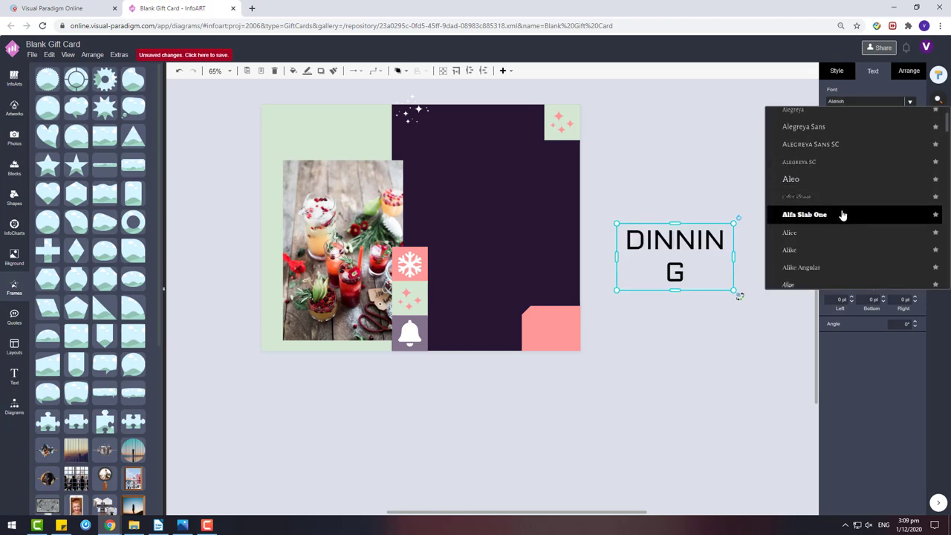
click(842, 215)
Step: Make DINNING white, left-aligned and sized across the top of the purple panel
click(906, 172)
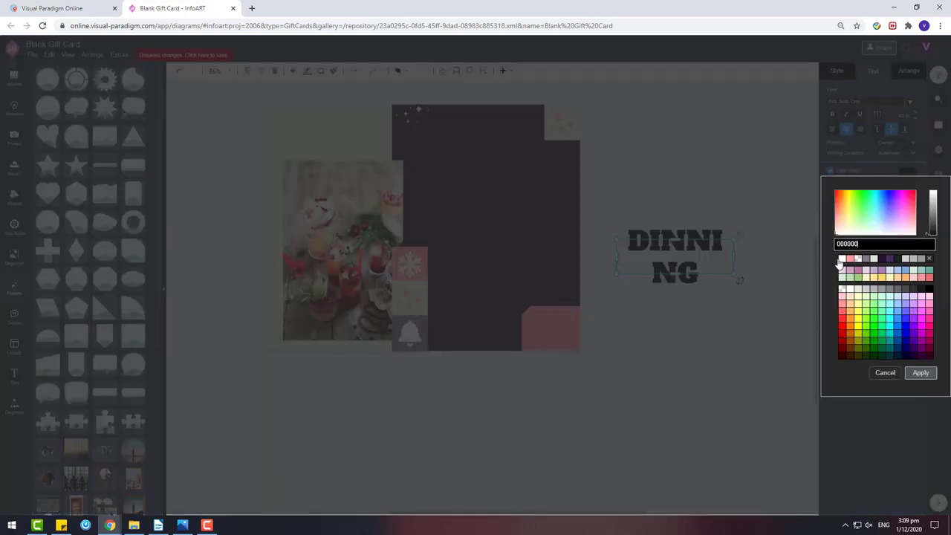
click(842, 258)
click(920, 372)
drag(707, 268, 649, 202)
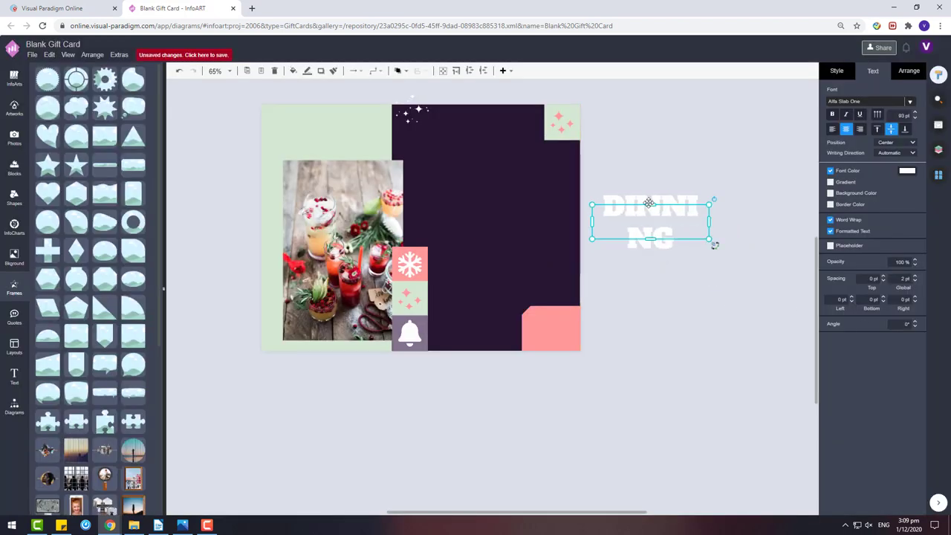
drag(710, 221, 758, 223)
drag(680, 204, 551, 177)
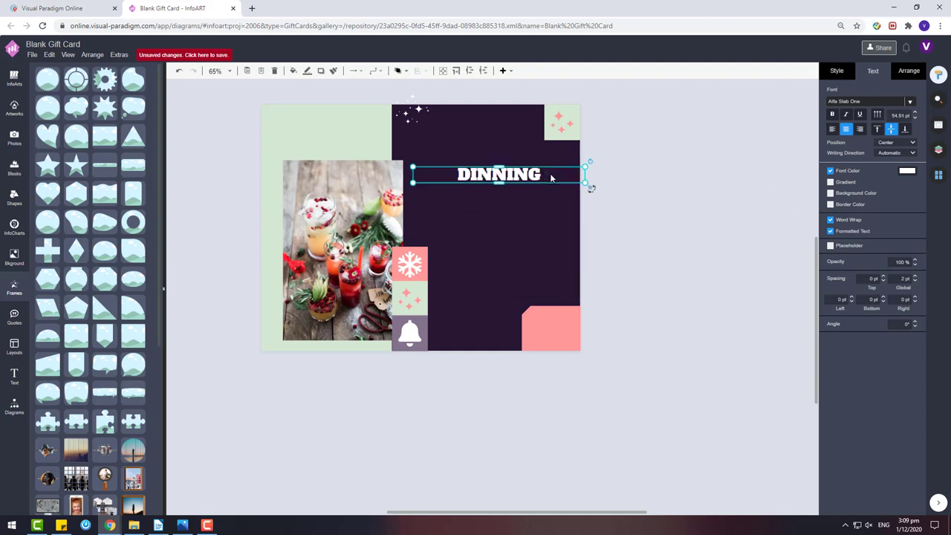
click(832, 129)
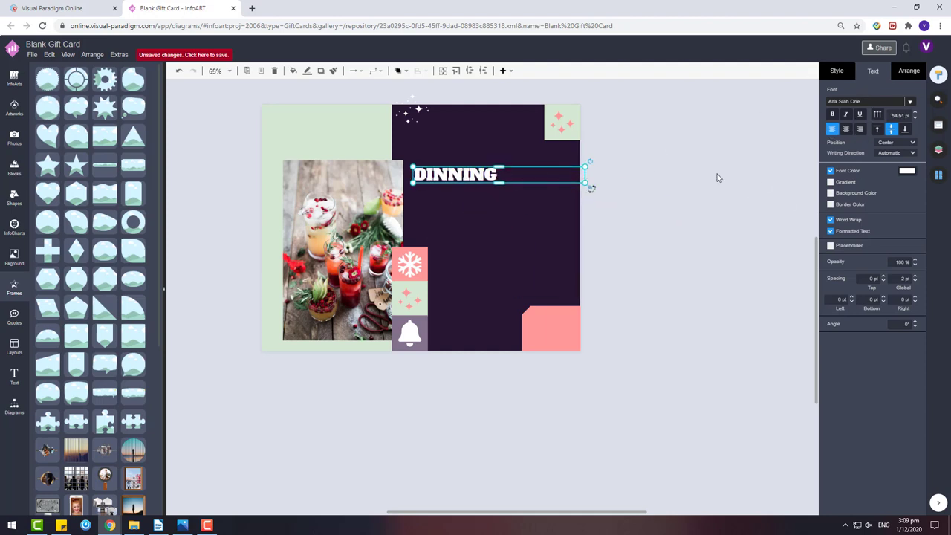
click(911, 72)
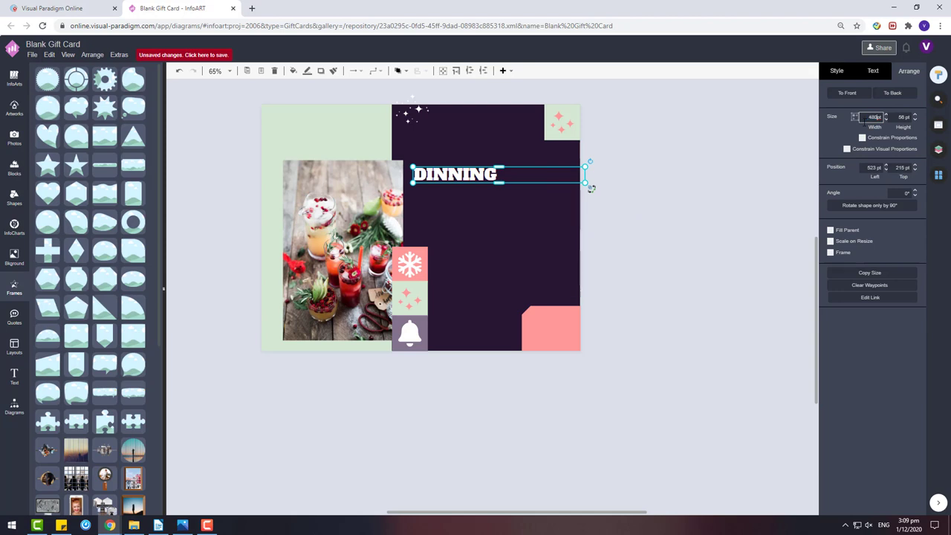
drag(585, 175, 550, 162)
drag(486, 174, 492, 161)
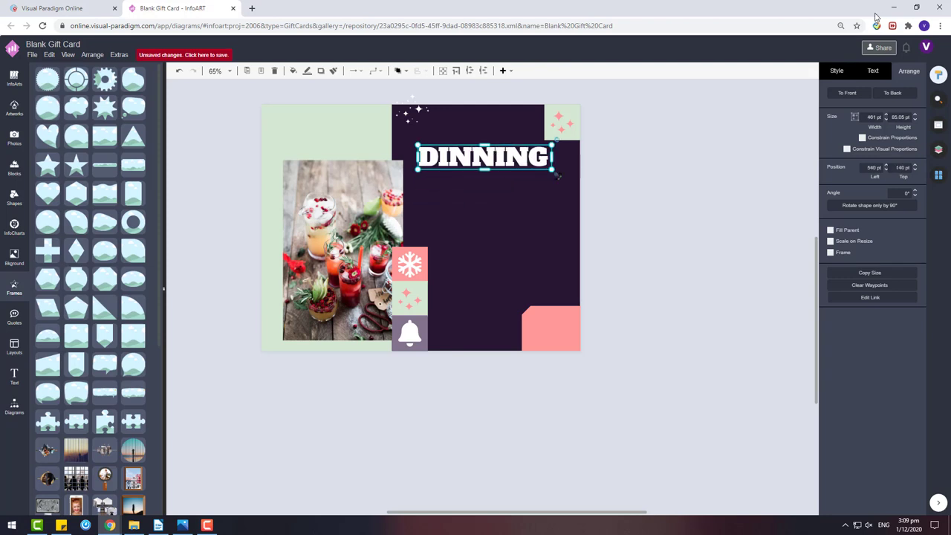
Step: After trying Amaranth and Bebas Neue, set DINNING in bold Montserrat and copy it beside the card
click(873, 70)
click(866, 101)
click(852, 138)
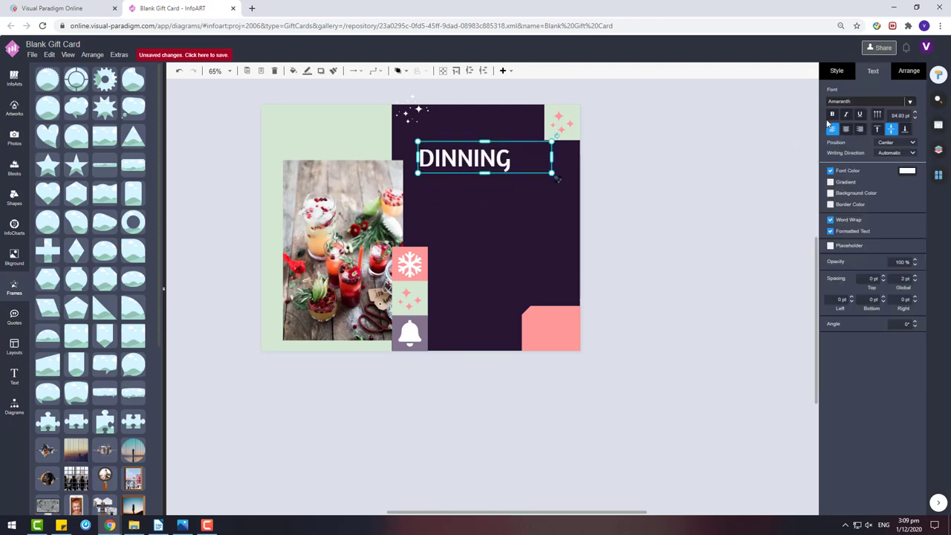
click(873, 105)
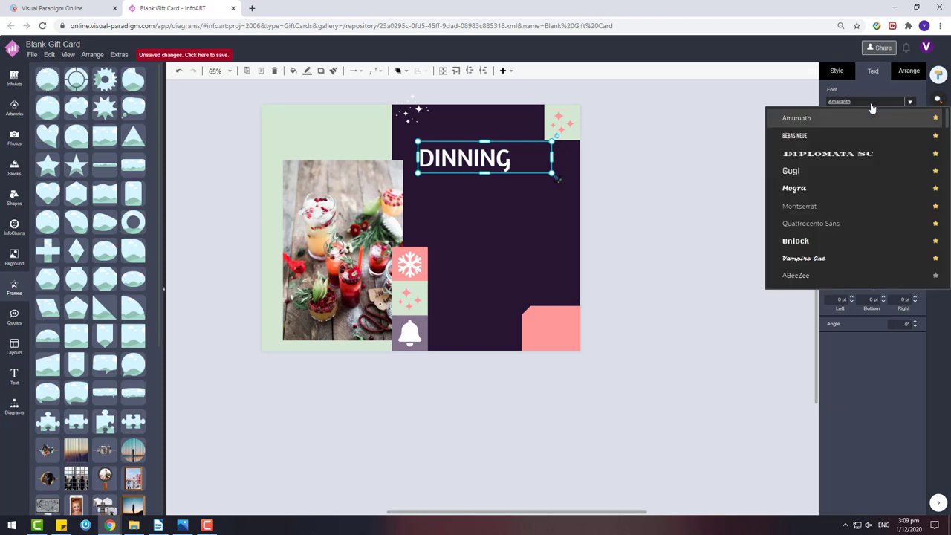
click(849, 136)
click(865, 101)
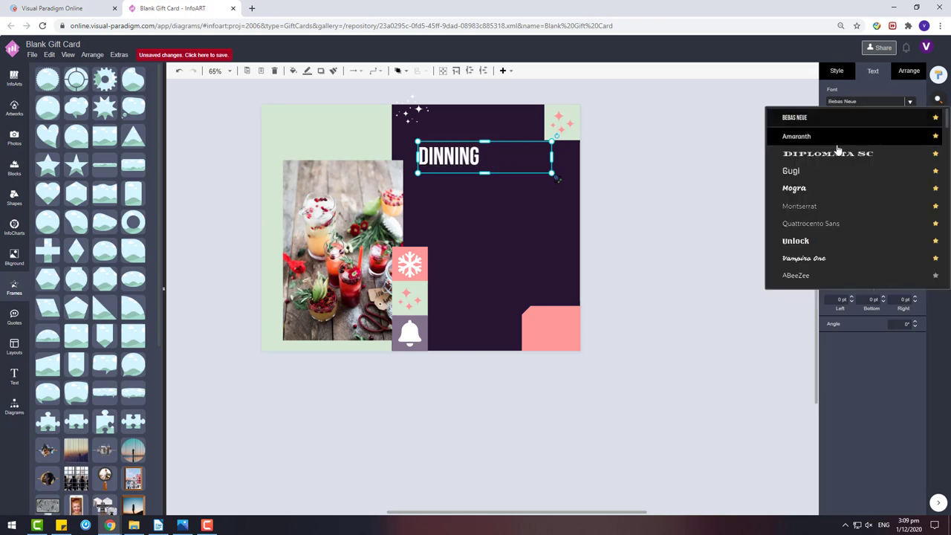
click(835, 214)
click(831, 115)
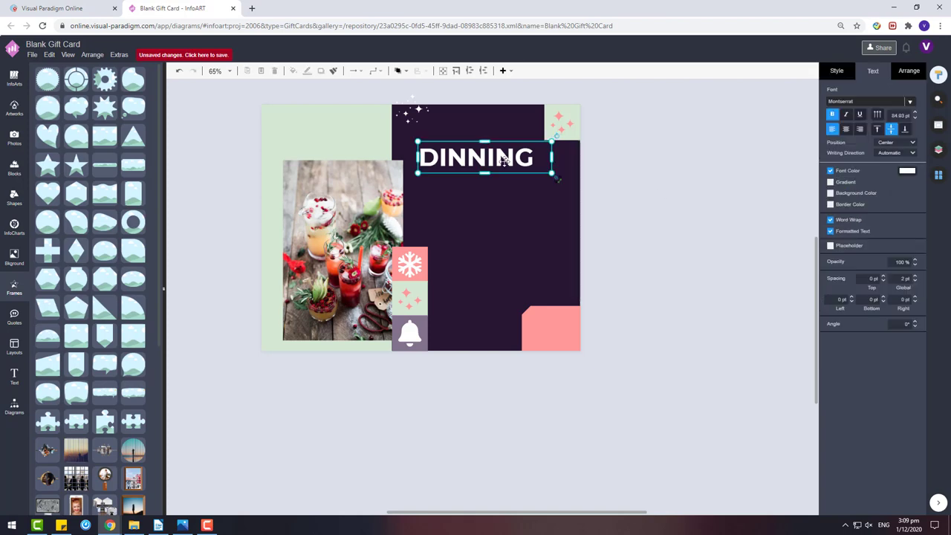
drag(504, 162, 662, 269)
Step: Retype the copy as VOUCHER, colour it pink and move it under DINNING
double_click(662, 269)
text(VO)
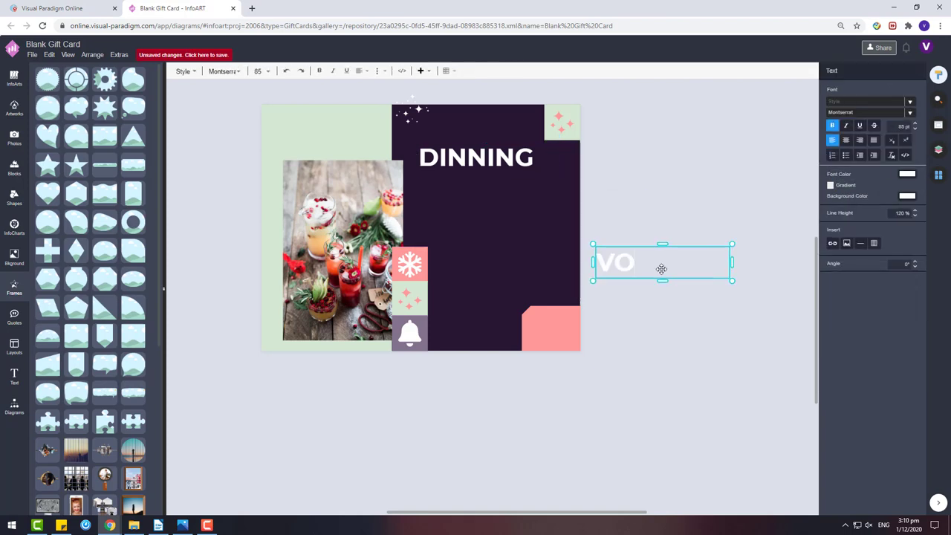
text(UCHER)
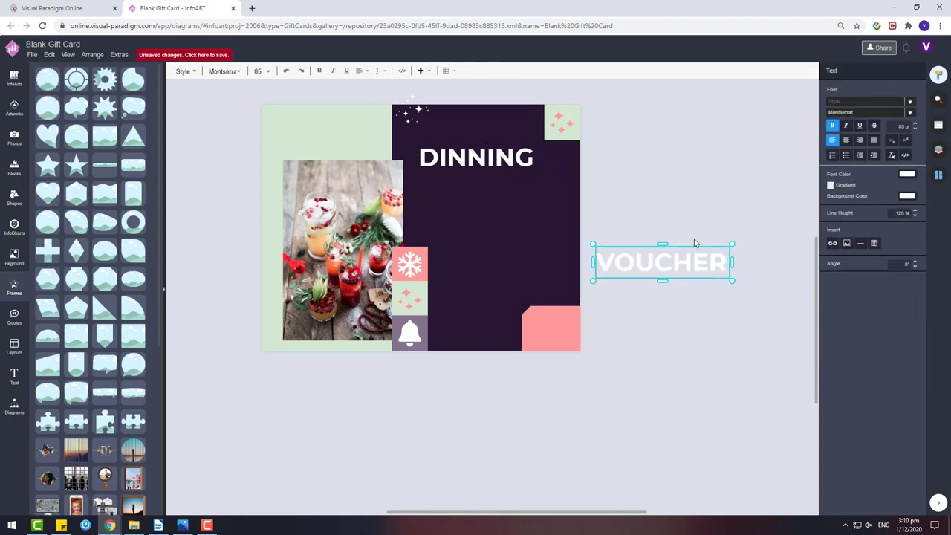
key(Escape)
click(907, 173)
click(916, 321)
click(917, 374)
click(709, 290)
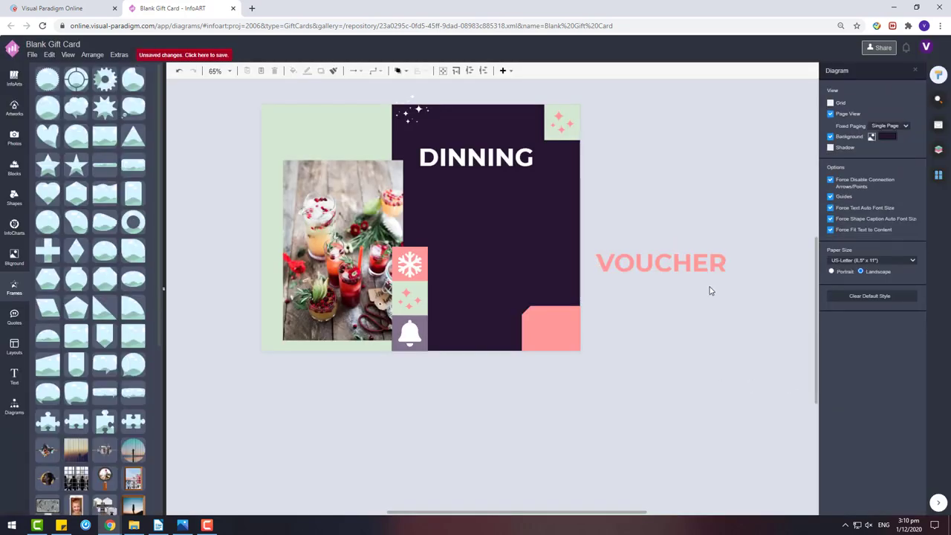
drag(669, 264, 493, 188)
Step: Resize and reposition DINNING and VOUCHER together as one heading block
click(651, 206)
click(511, 155)
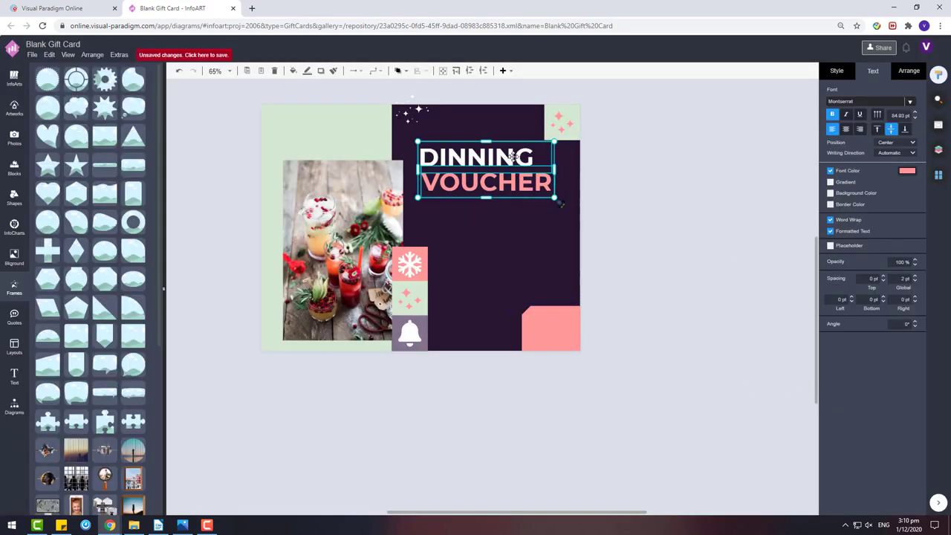
click(572, 214)
click(496, 182)
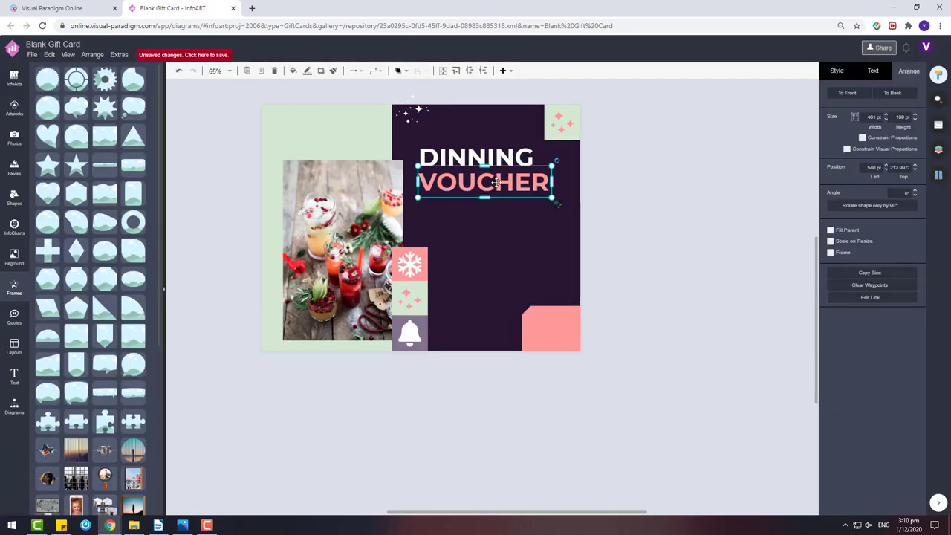
shift+click(490, 153)
drag(551, 198, 571, 207)
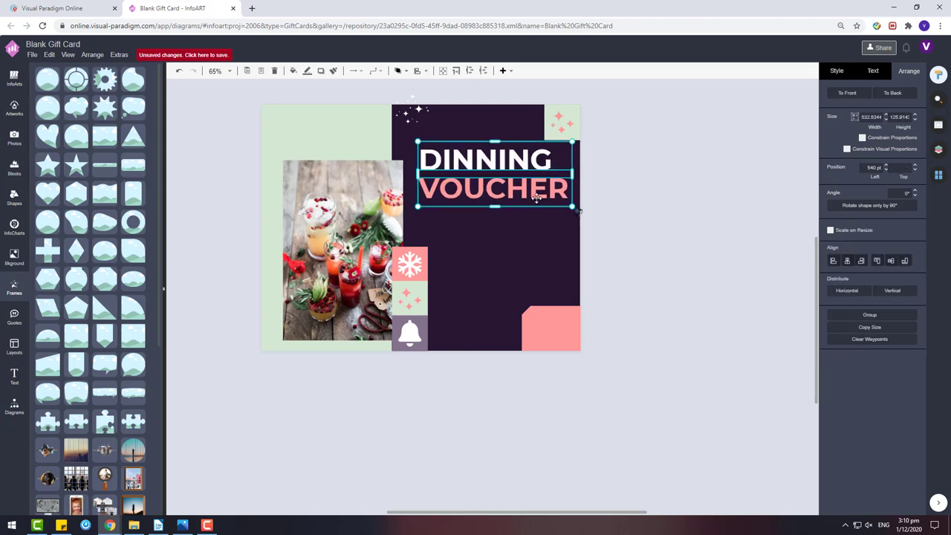
click(654, 189)
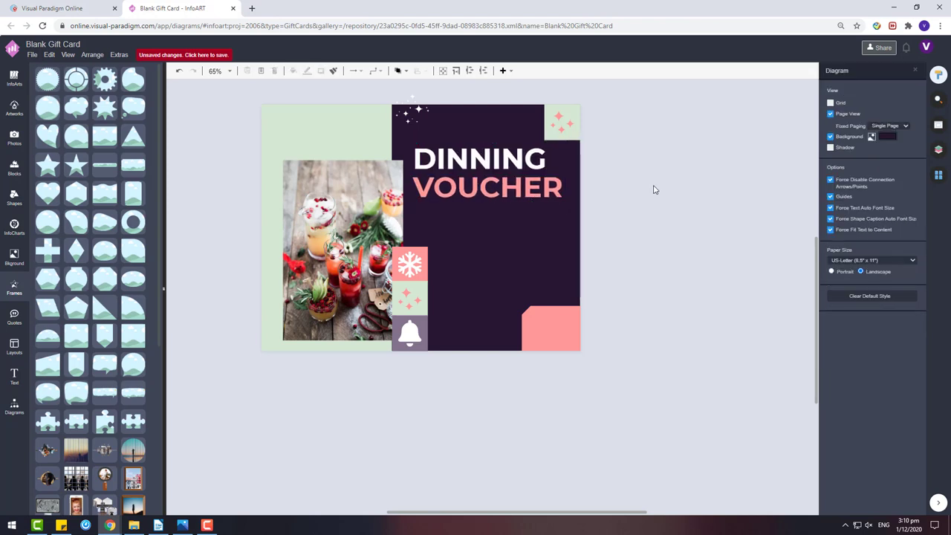
click(541, 191)
shift+click(483, 156)
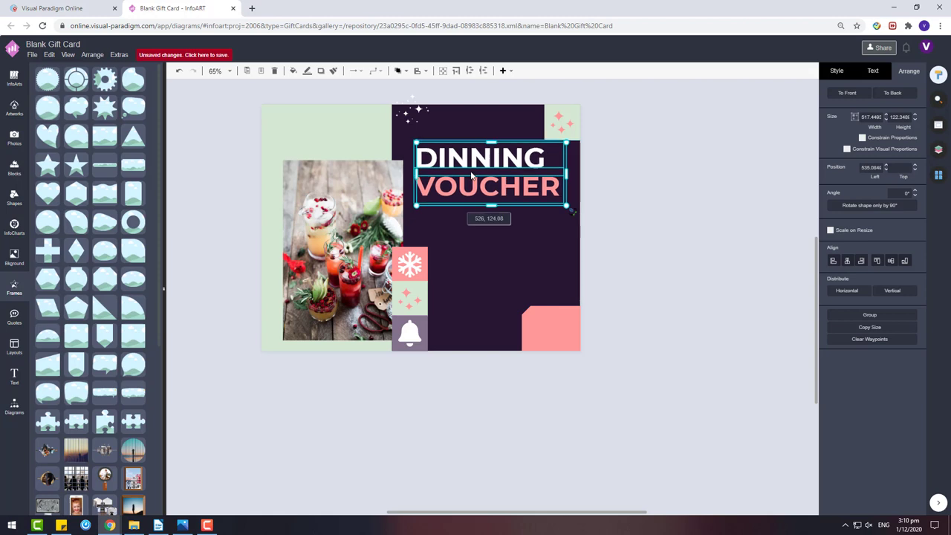
drag(471, 176, 470, 171)
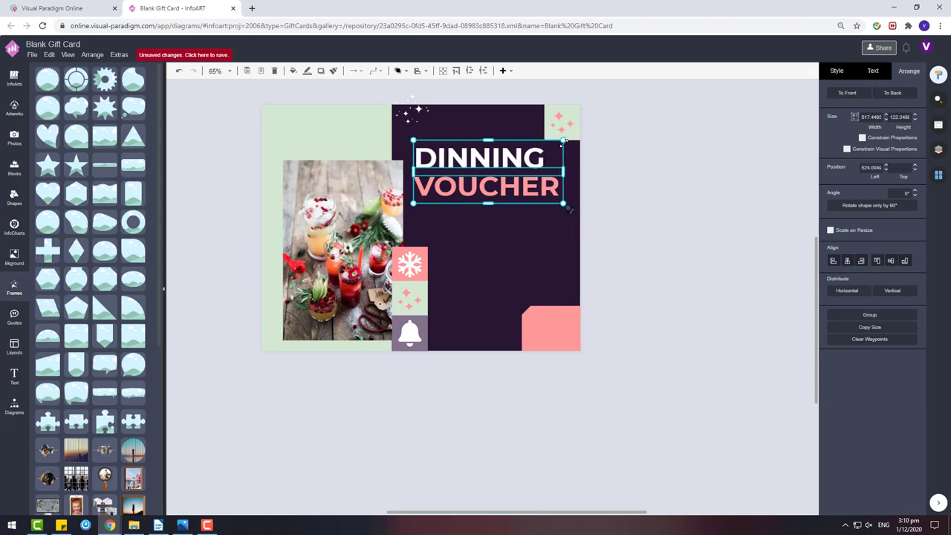
drag(562, 141, 525, 167)
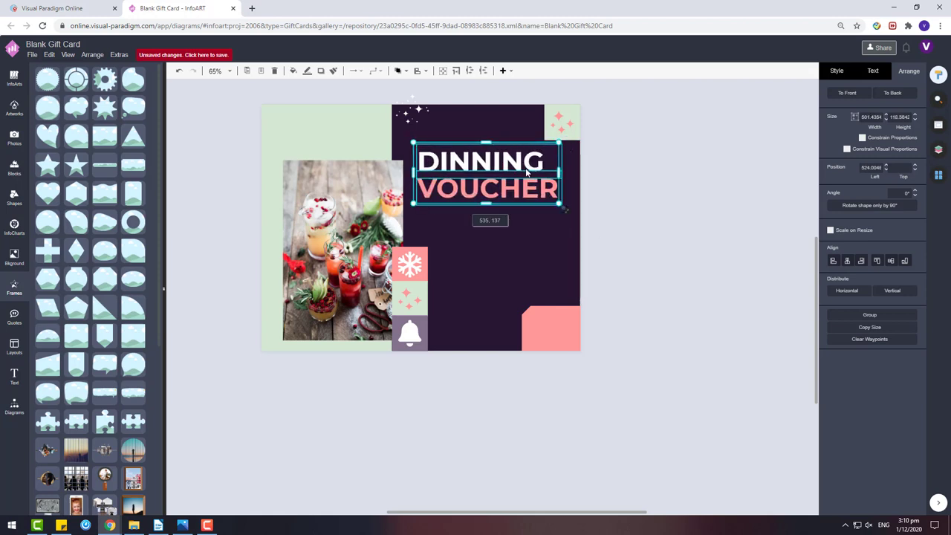
key(Escape)
click(488, 159)
click(644, 195)
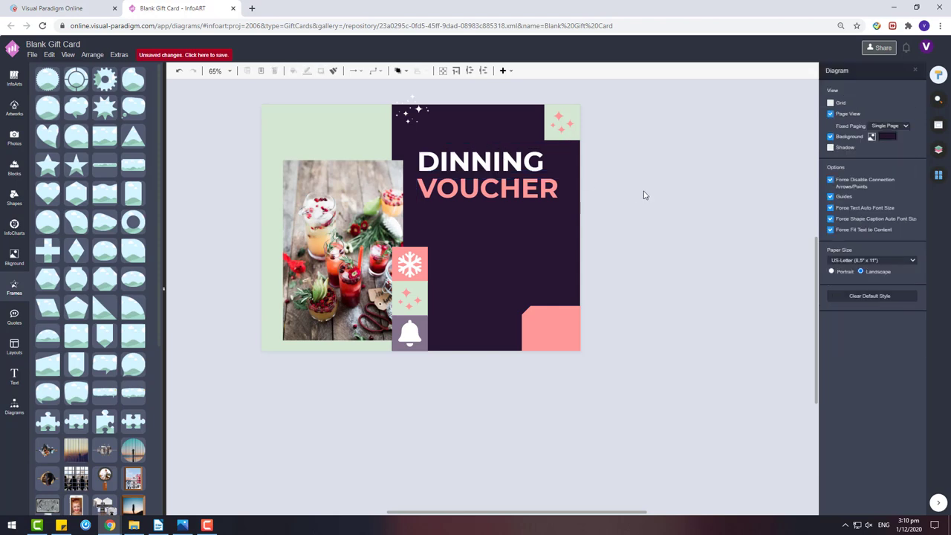
Step: Add a new text box reading 20% beside the card
double_click(645, 196)
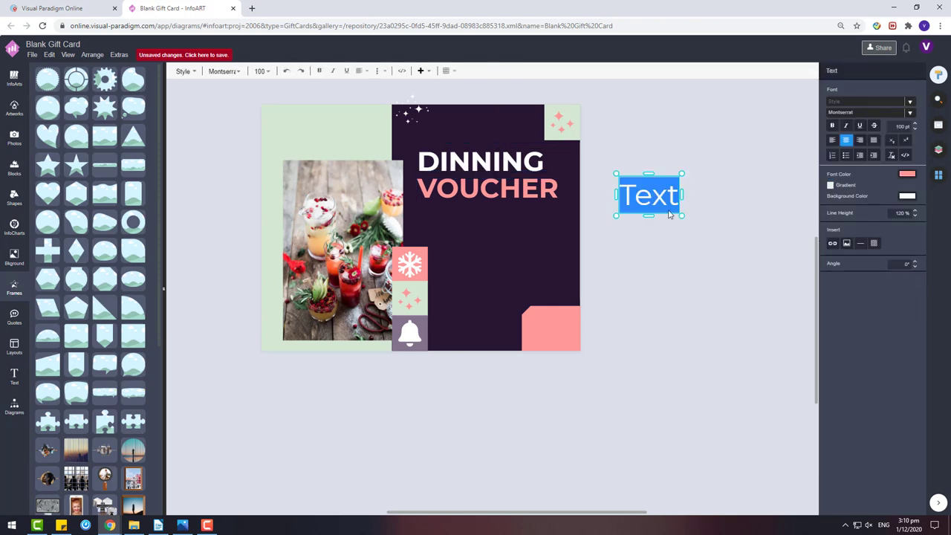
text(20)
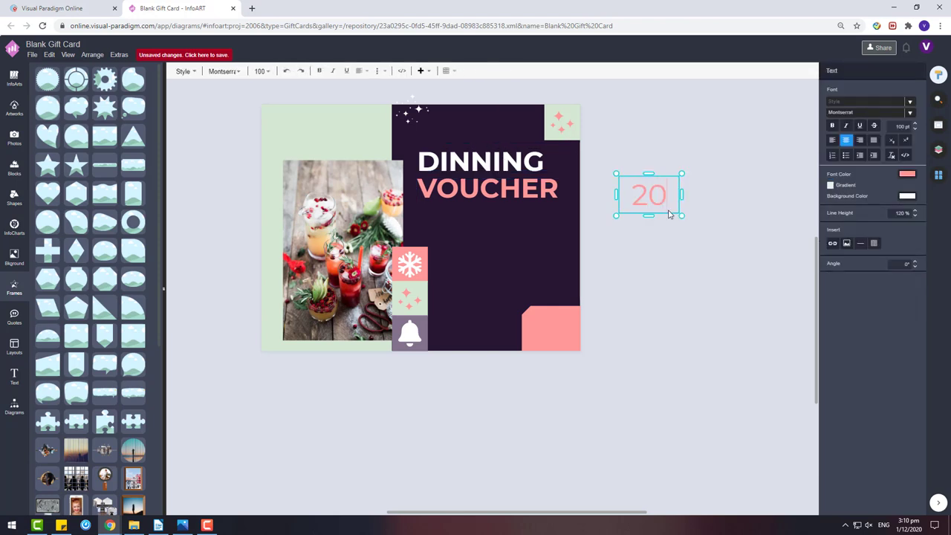
click(681, 247)
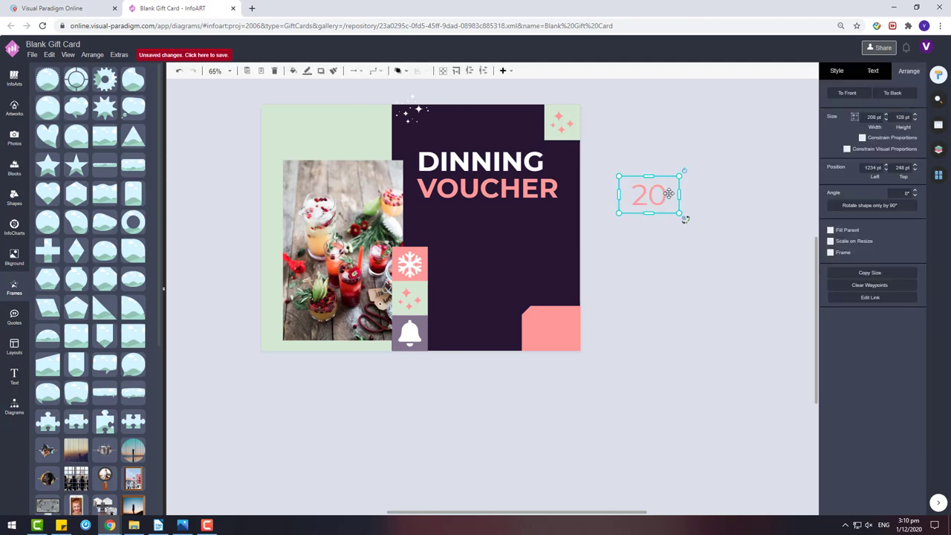
double_click(652, 197)
click(652, 197)
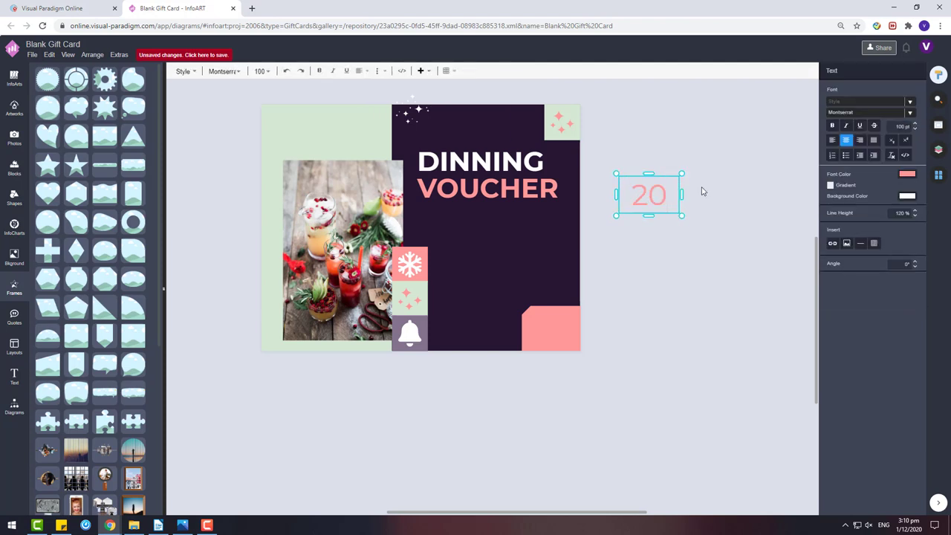
text(6)
key(BackSpace)
text(%)
key(Escape)
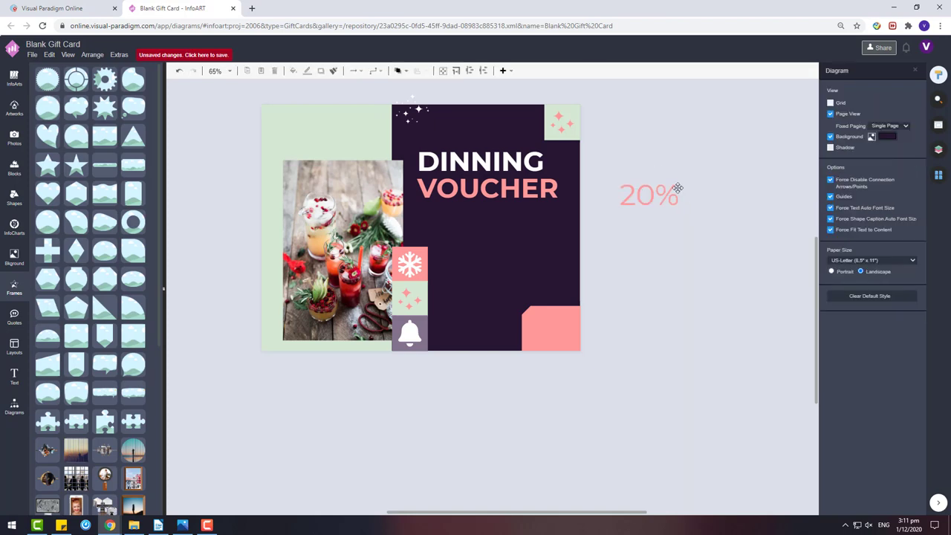
Step: Make 20% bold and white, move it onto the pink block and fit its box
click(884, 73)
click(832, 114)
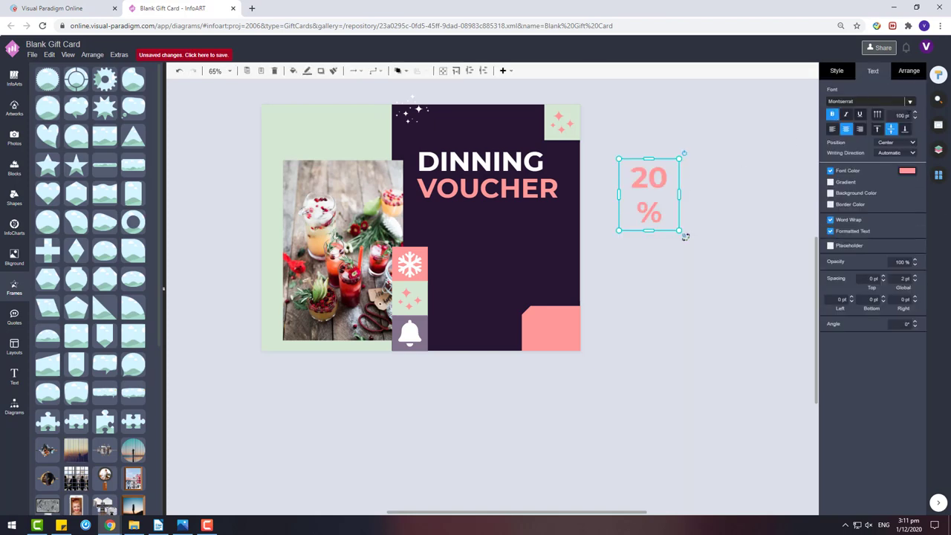
click(907, 172)
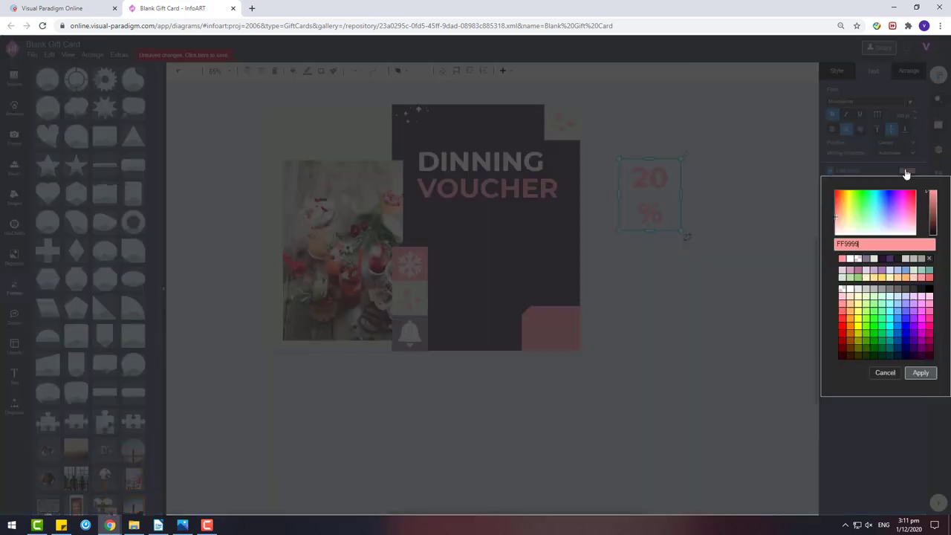
click(848, 260)
drag(684, 234, 590, 350)
click(909, 71)
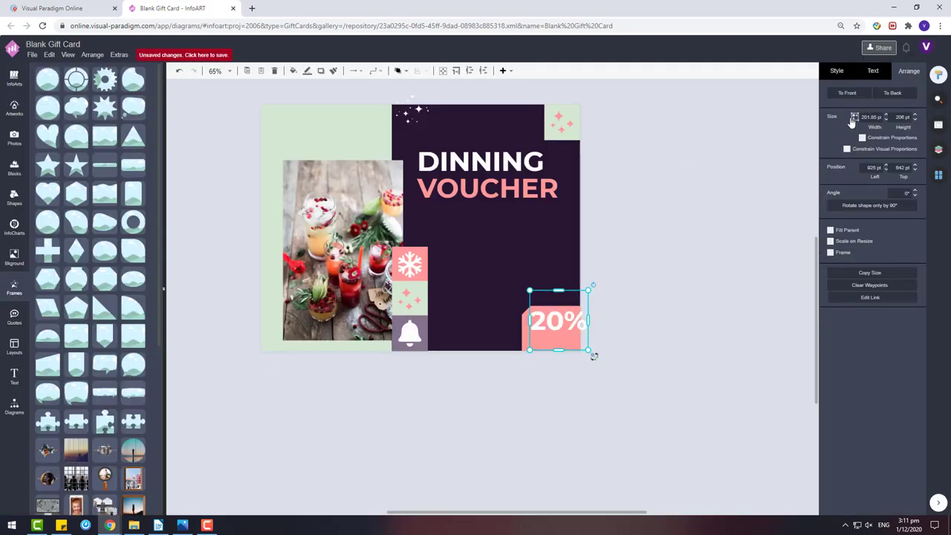
click(854, 117)
Step: Copy 20%, retype it as DISCOUNT, widen it and drop it under 20%
drag(557, 311, 664, 345)
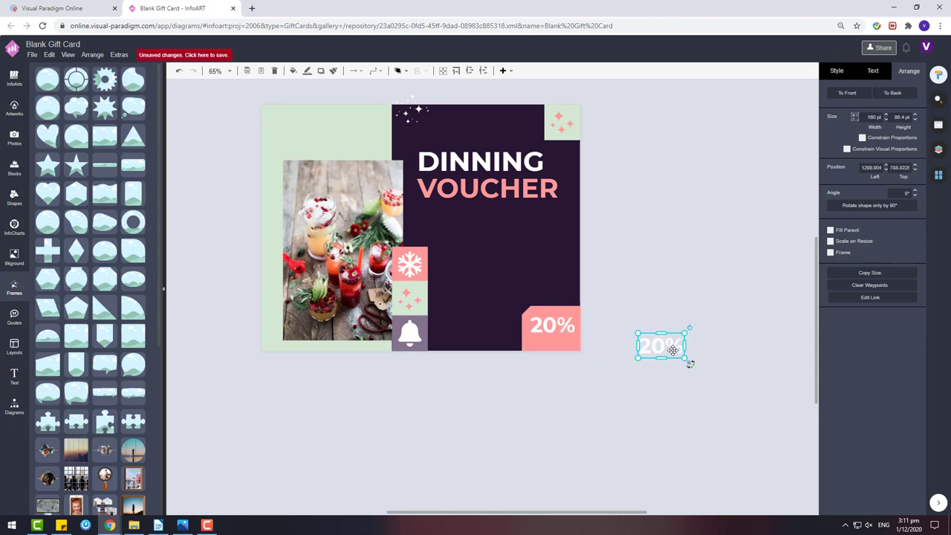
double_click(672, 349)
text(D)
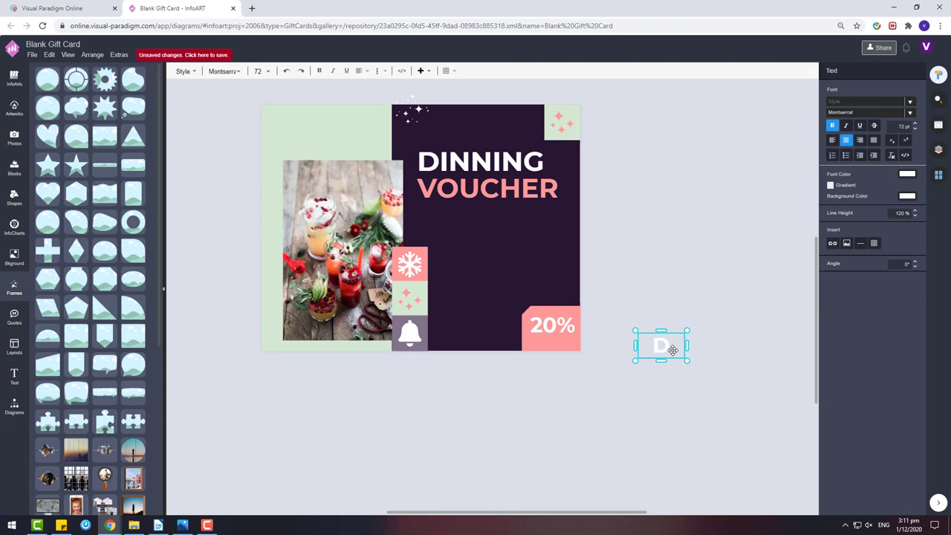
text(USCOUNT)
key(Escape)
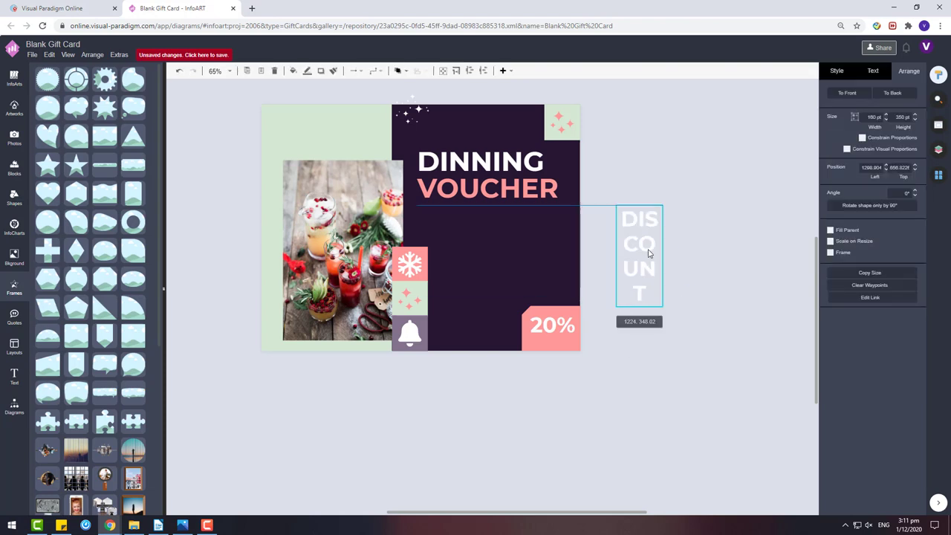
drag(678, 338, 694, 306)
click(873, 70)
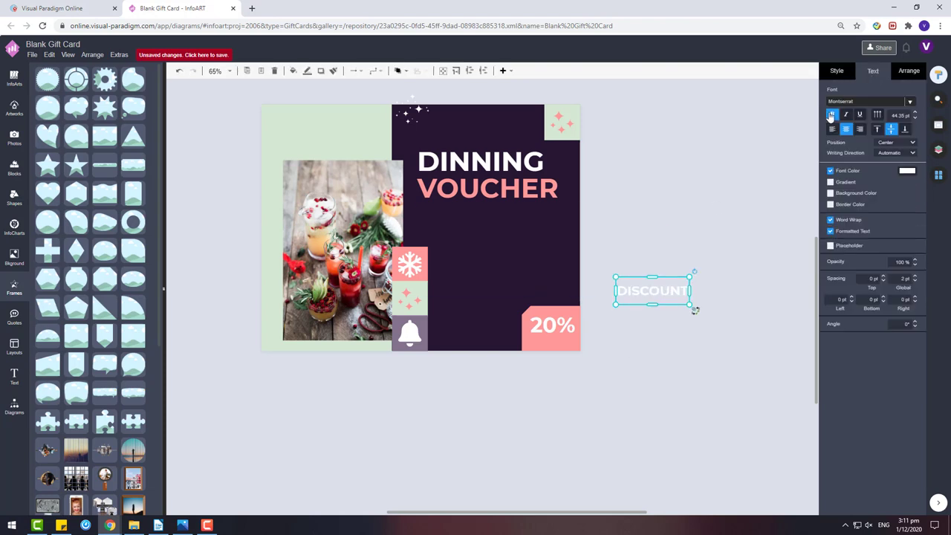
scroll(617, 336, down, 2)
drag(663, 192, 552, 242)
click(580, 248)
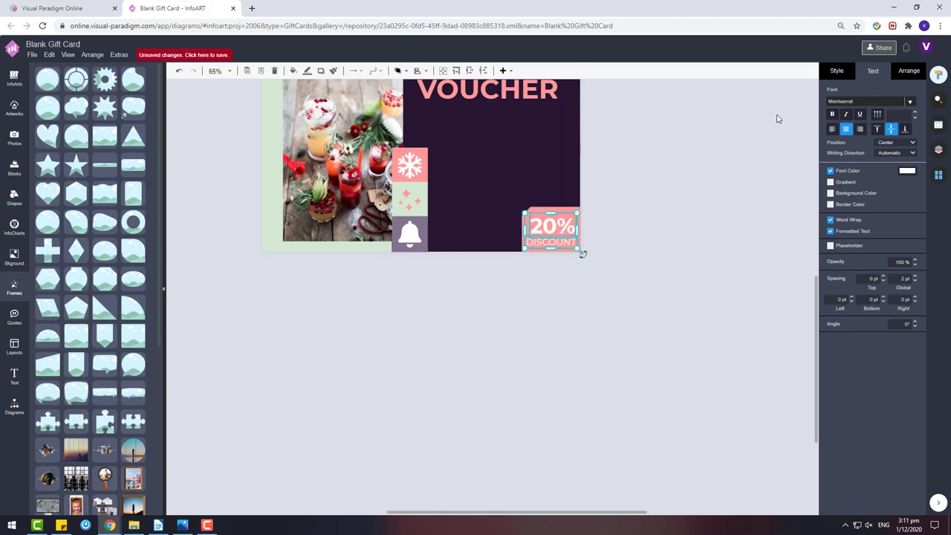
Step: Align 20% and DISCOUNT, adjust DISCOUNT's size, and place another 20% copy beside the card
click(909, 71)
click(847, 260)
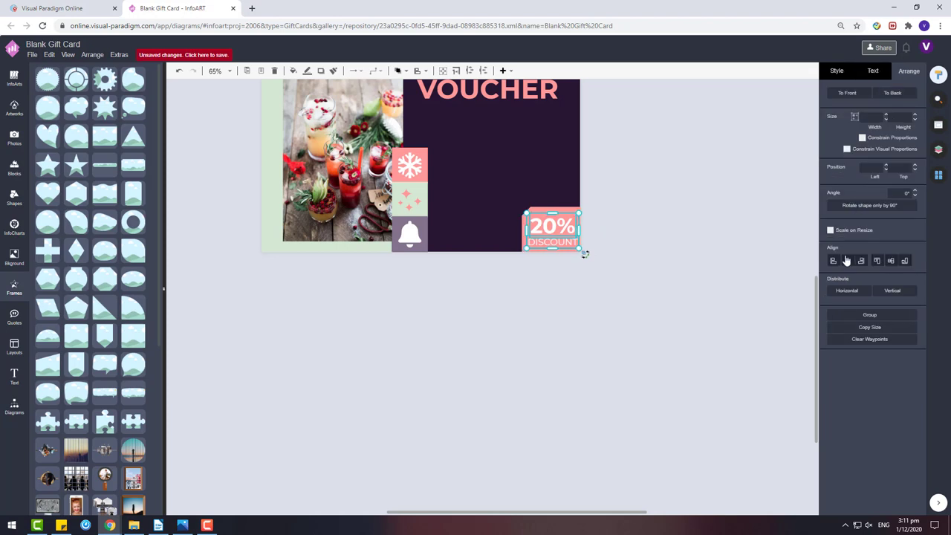
click(617, 316)
click(553, 243)
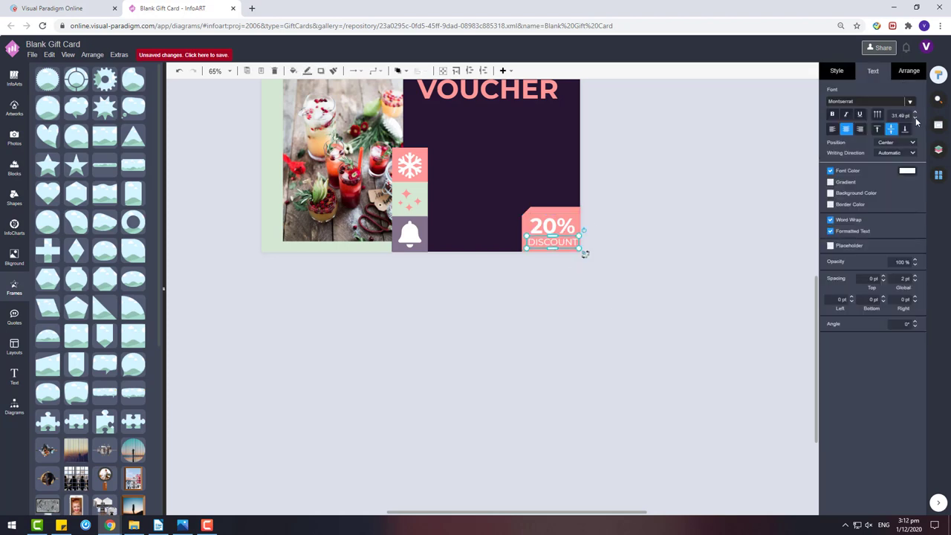
click(592, 263)
click(565, 231)
drag(565, 227, 551, 229)
click(807, 303)
scroll(732, 297, up, 2)
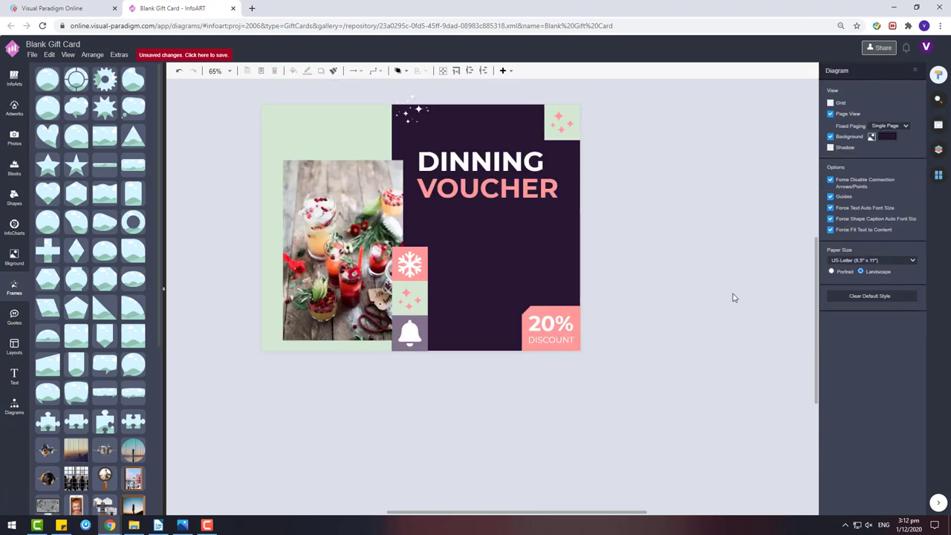
click(565, 325)
drag(565, 324, 691, 347)
Step: Set the 20% copy to Bebas Neue and retype it as LUXURY RESTAURANT
click(896, 102)
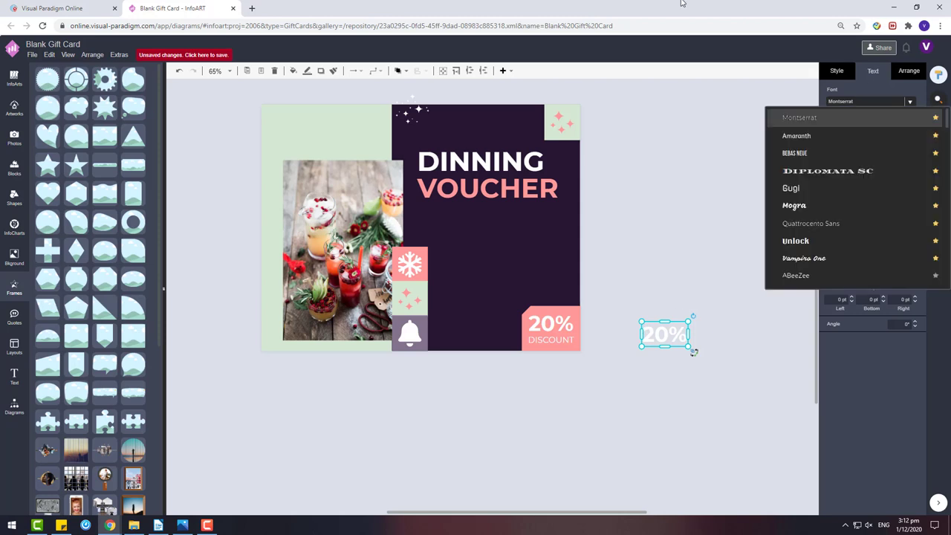
click(844, 153)
text(LA)
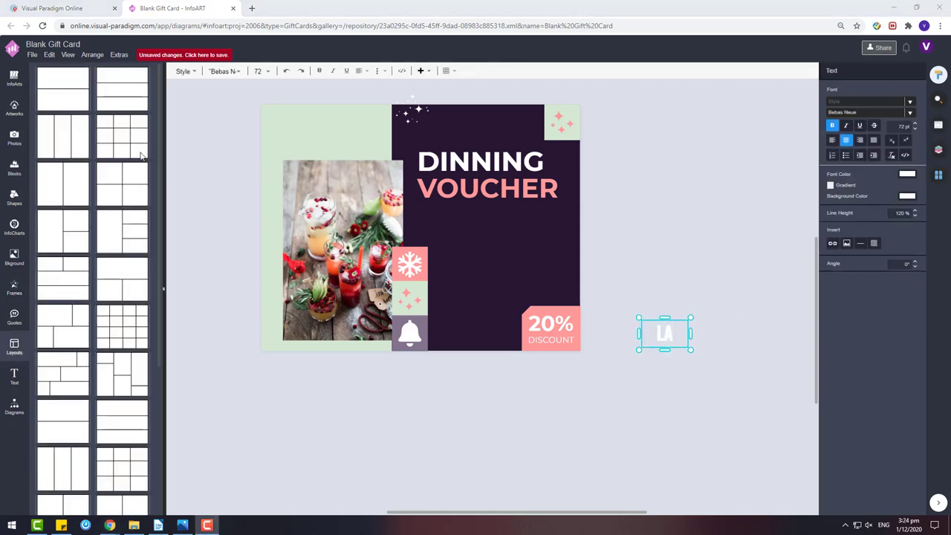
click(14, 167)
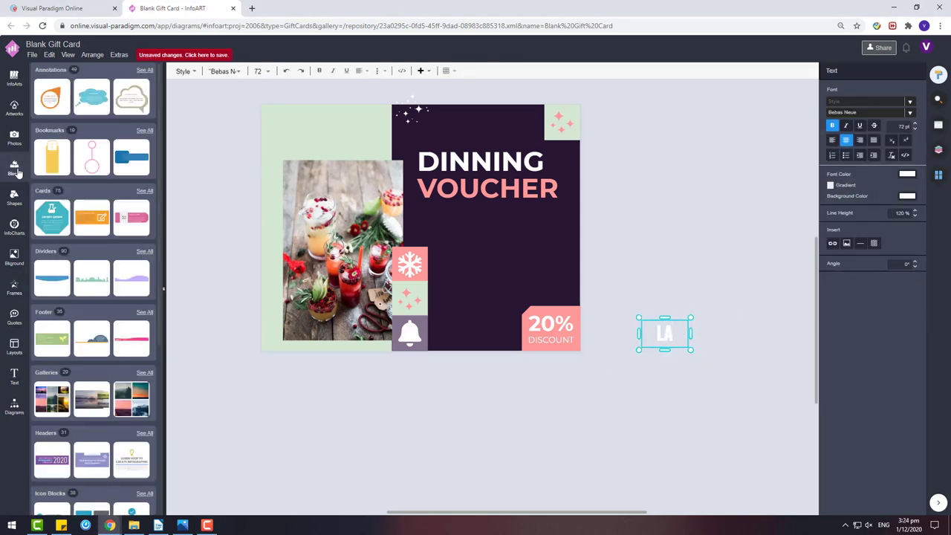
click(662, 357)
click(663, 329)
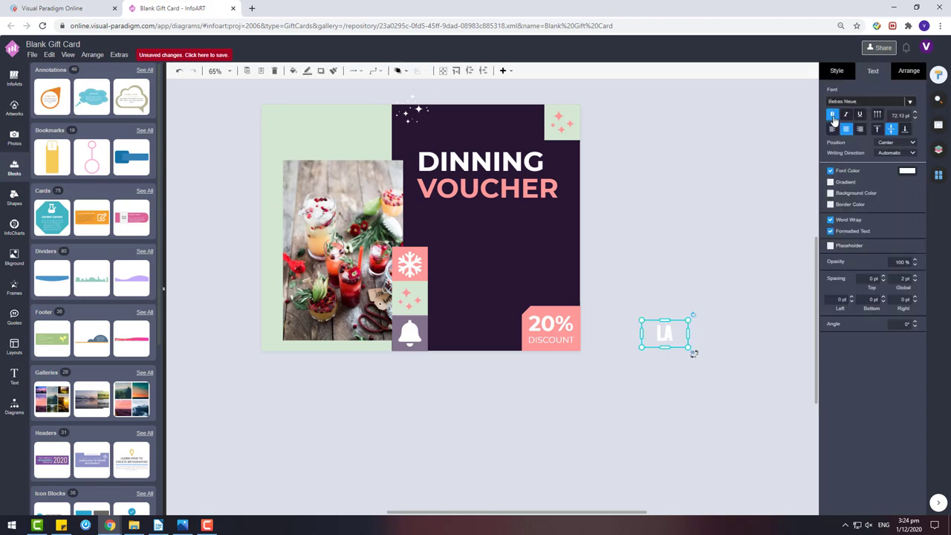
double_click(656, 332)
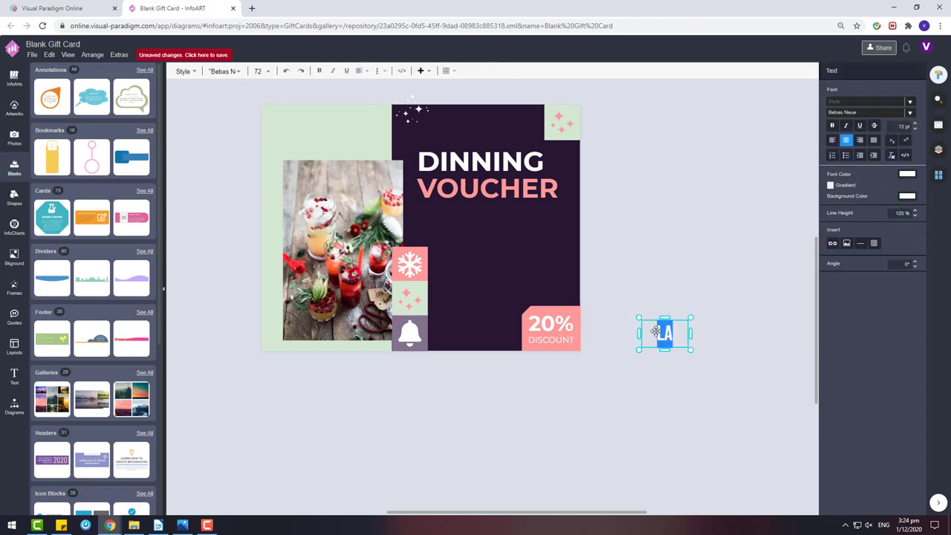
text(HE)
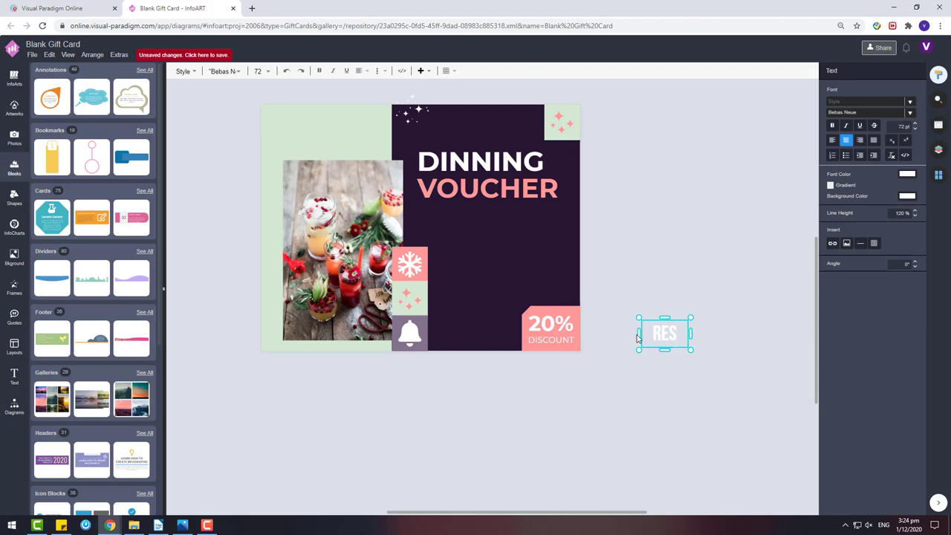
drag(636, 339, 601, 336)
double_click(654, 332)
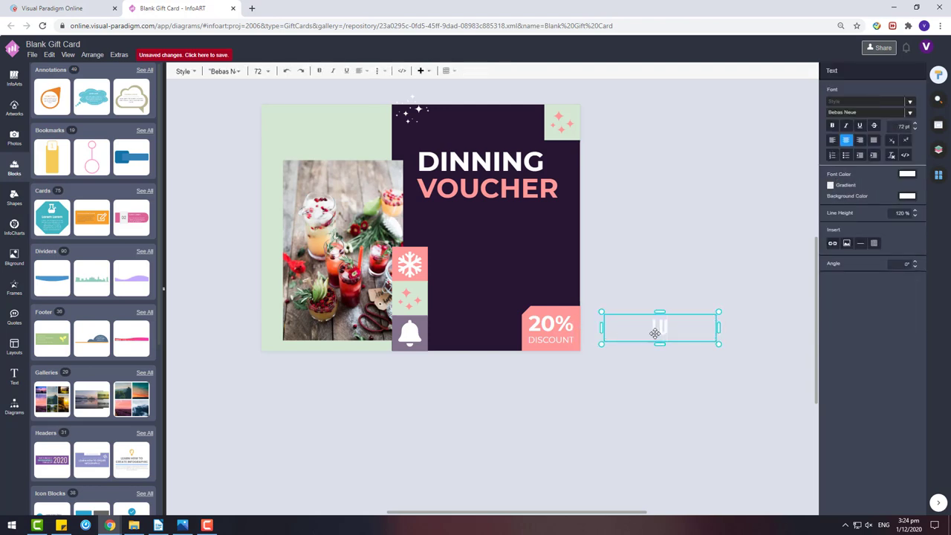
text(LUXURY RESTAURAN)
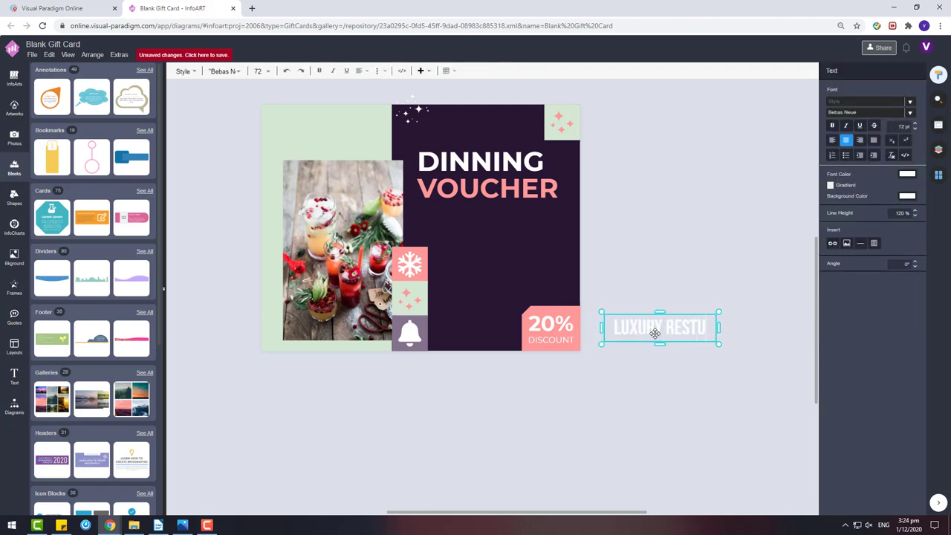
text(T)
key(Escape)
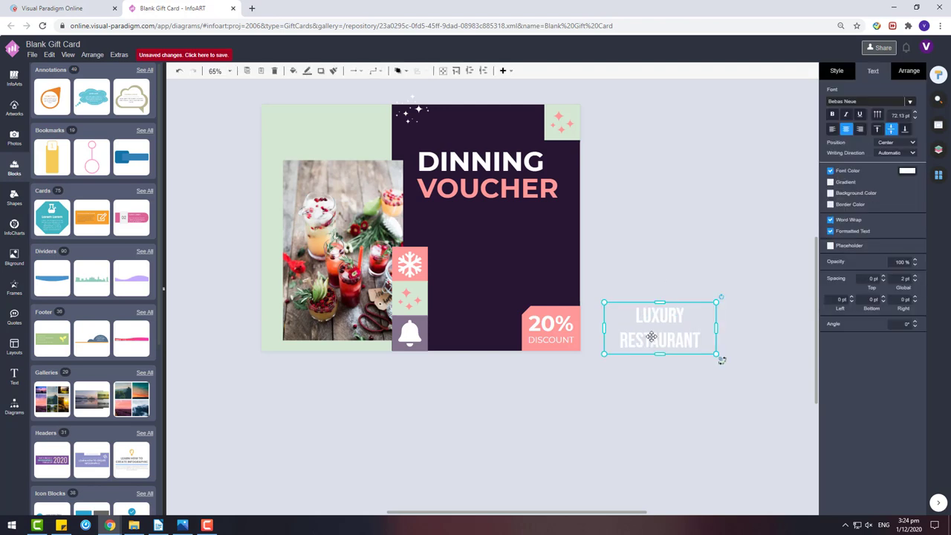
Step: Duplicate LUXURY RESTAURANT and retype the copy as THE BEST DINNING EXPERIENCE
drag(666, 305, 624, 291)
double_click(616, 301)
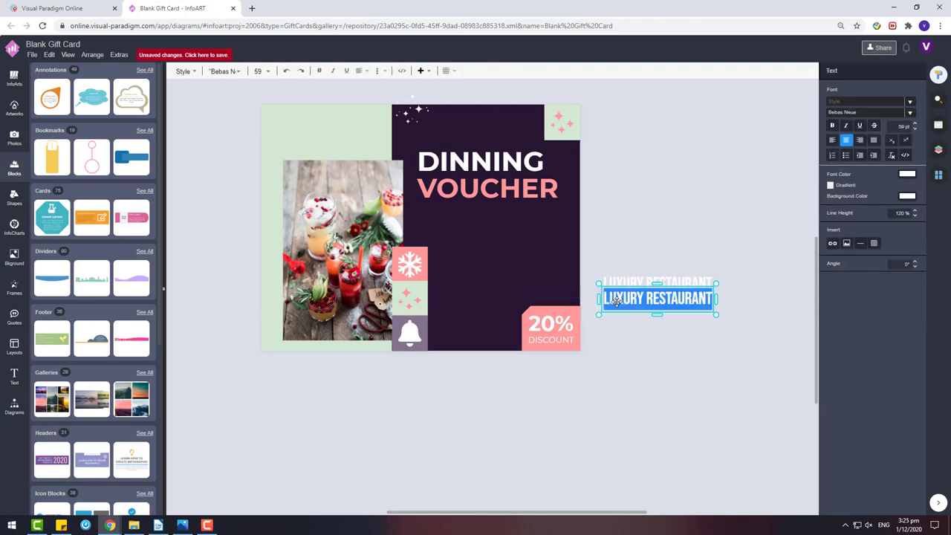
text(THE BEST DINNING EXPERIENCE)
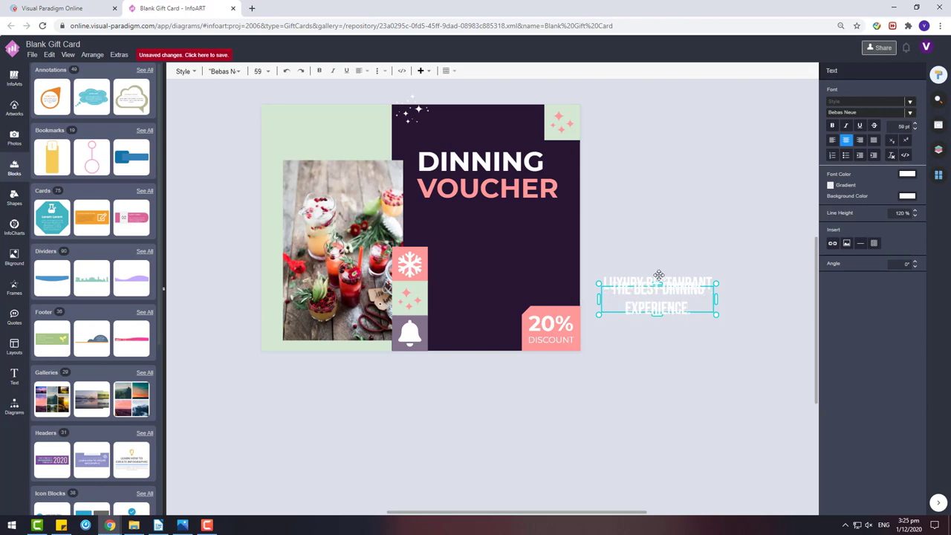
key(Escape)
click(529, 186)
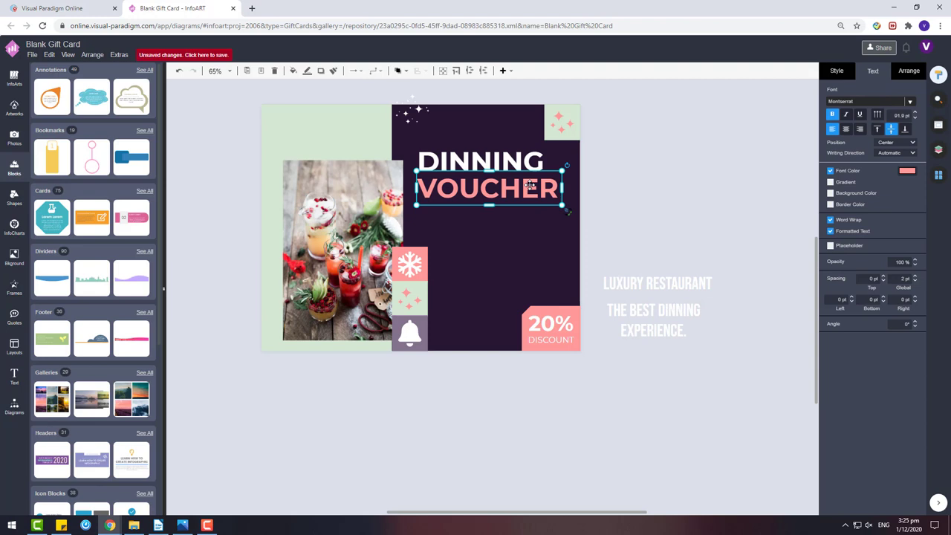
click(659, 327)
click(869, 101)
Step: Set the tagline in Montserrat and size it beneath LUXURY RESTAURANT
click(855, 119)
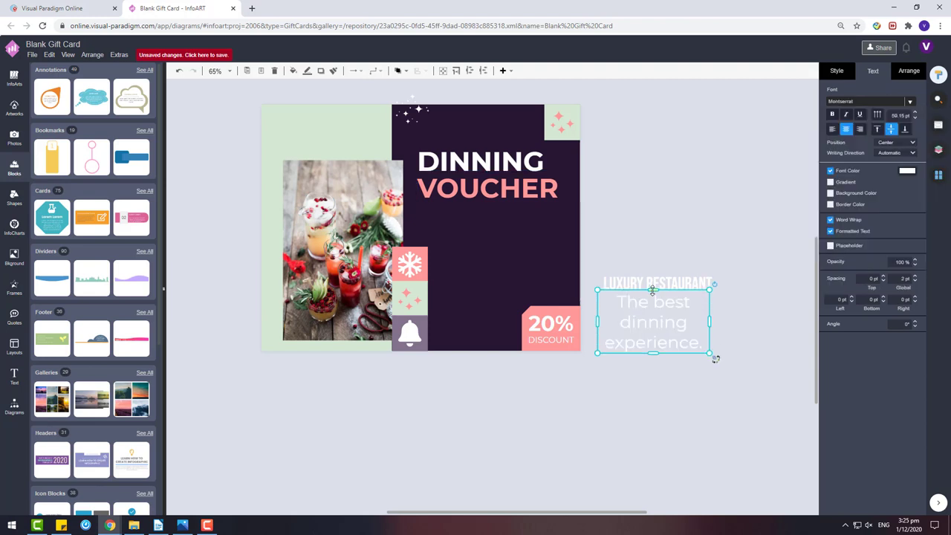
mouse_move(653, 291)
mouse_down()
mouse_move(653, 346)
mouse_move(659, 295)
mouse_up()
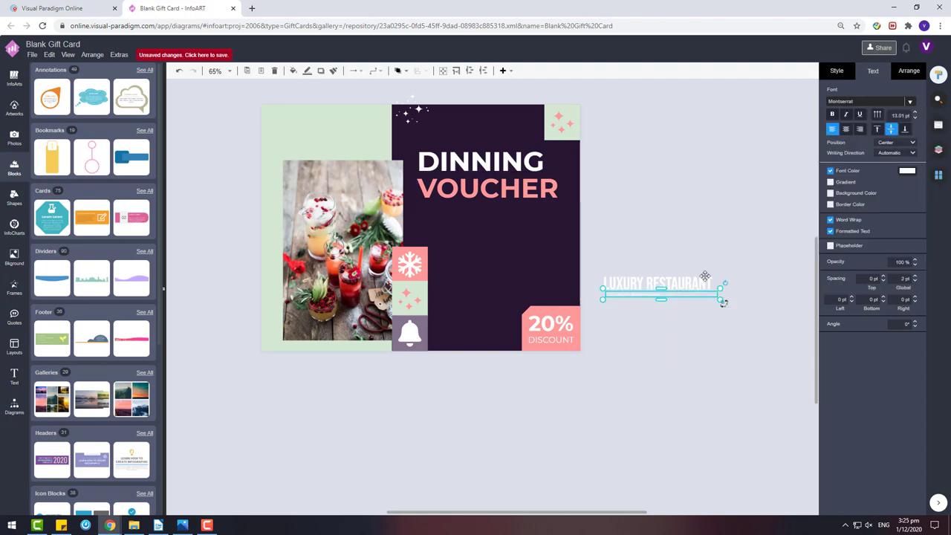
drag(722, 302, 724, 307)
Step: Move the name and tagline to the card's top-left green corner and scale them down
drag(591, 238, 757, 335)
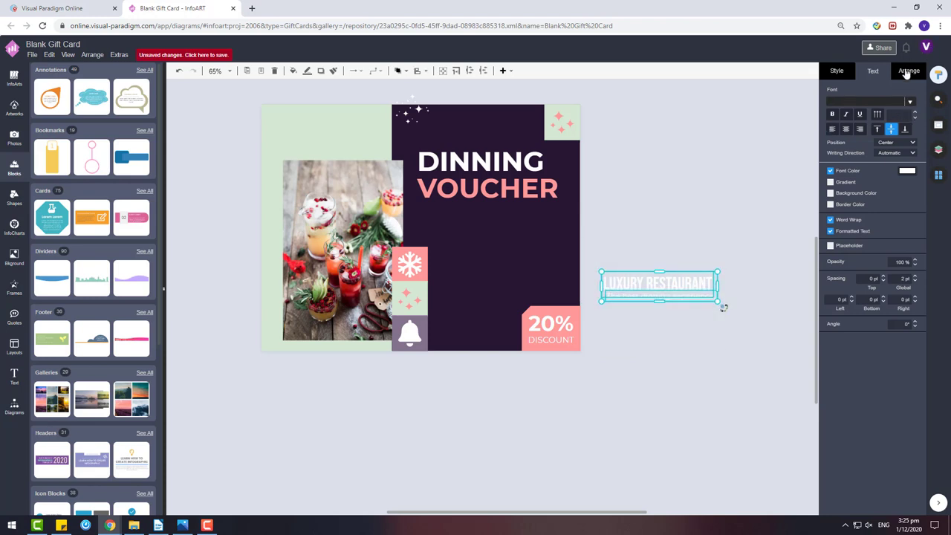
drag(654, 279, 290, 123)
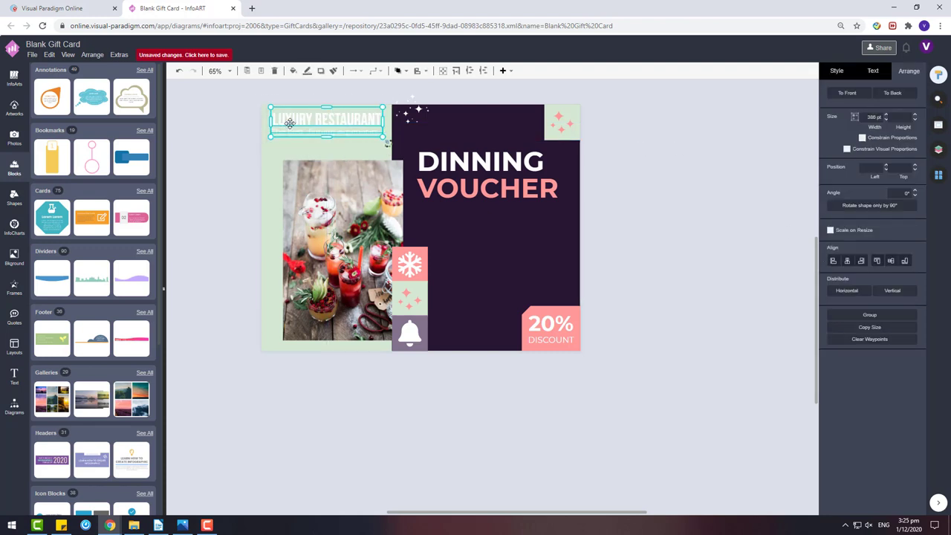
mouse_move(382, 107)
mouse_down()
mouse_move(356, 108)
mouse_move(369, 113)
mouse_up()
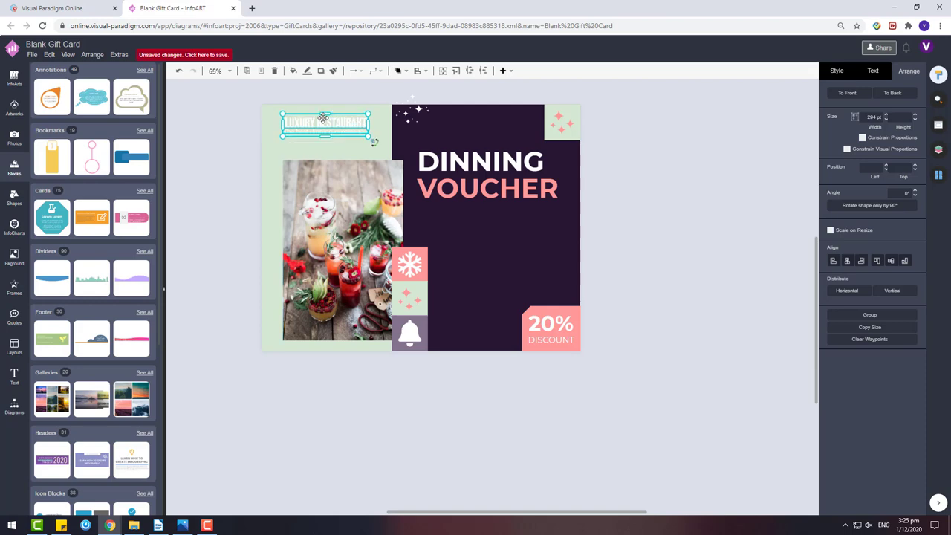
drag(308, 125, 309, 125)
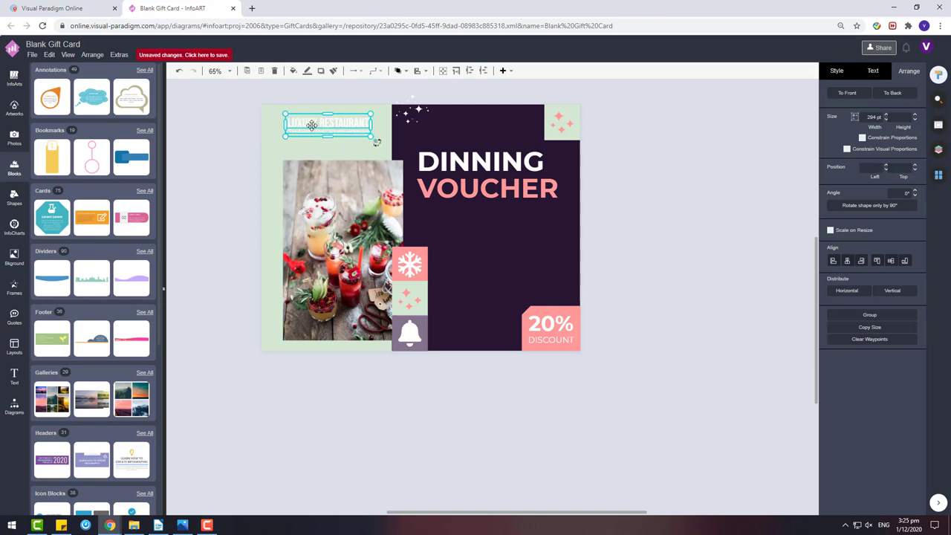
click(531, 220)
click(14, 108)
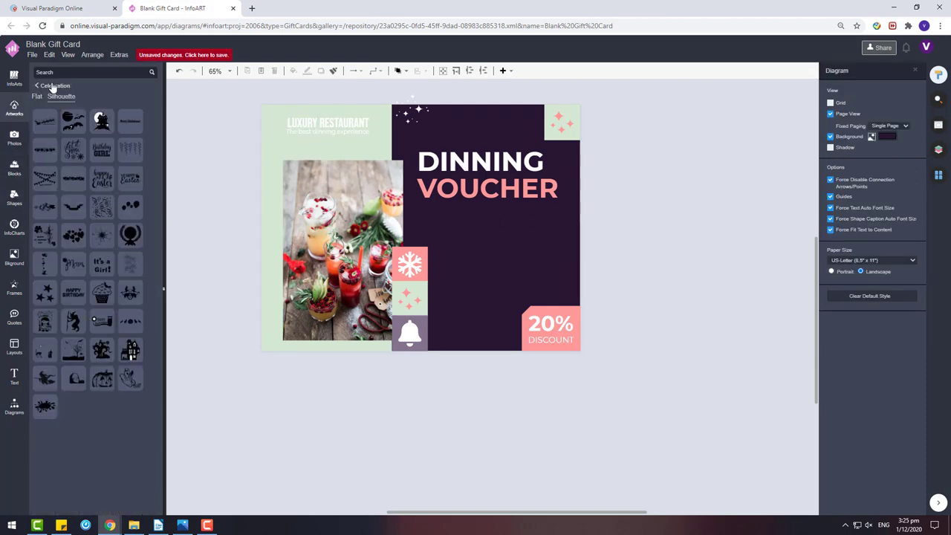
Step: Search the artwork library for food and place a candy-cane artwork below the voucher
key(Return)
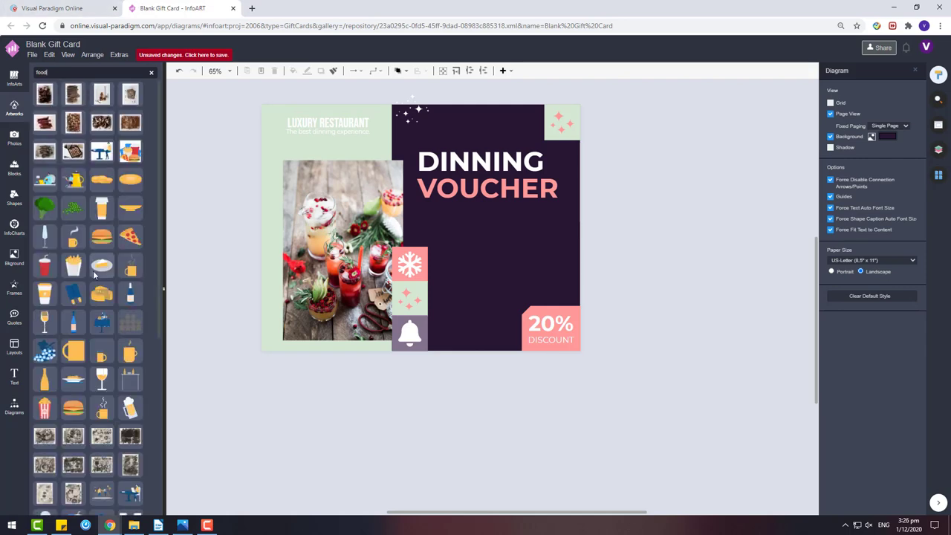
scroll(99, 268, down, 5)
scroll(99, 268, down, 2)
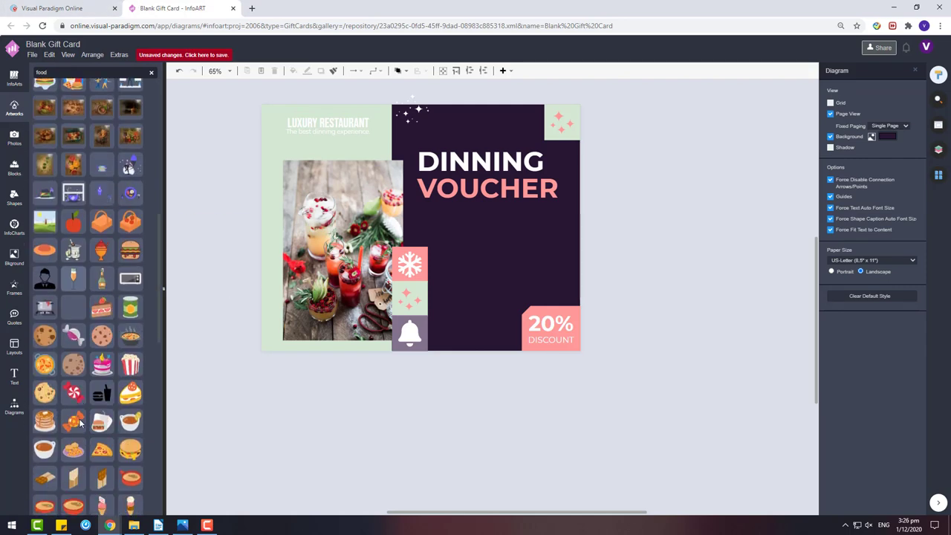
mouse_move(73, 284)
scroll(78, 297, down, 10)
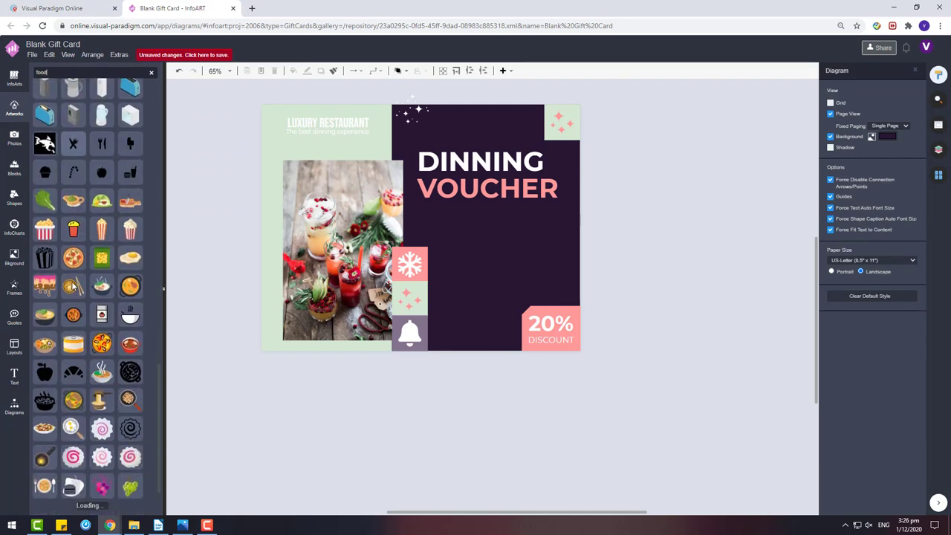
mouse_move(108, 201)
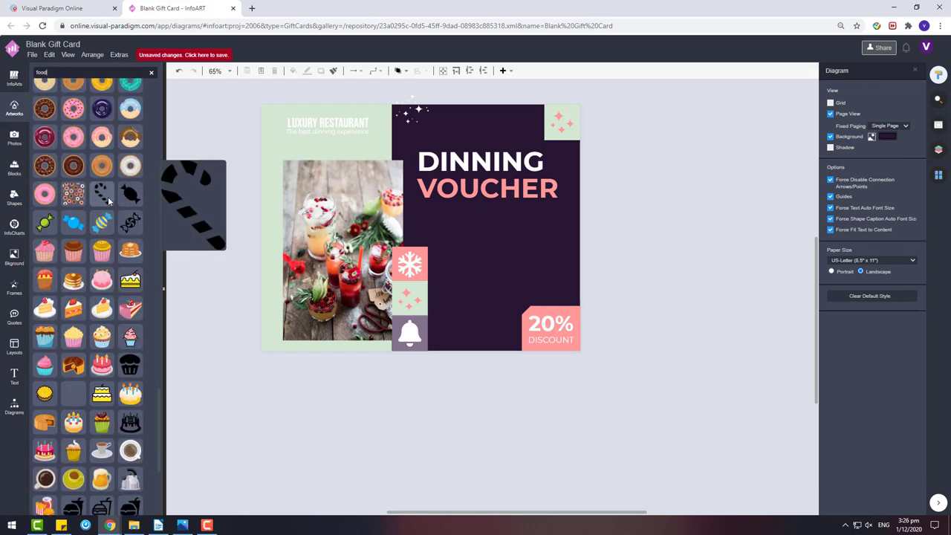
drag(108, 201, 378, 416)
click(456, 419)
Step: Add the crossed fork-and-knife artwork and colour it pink FF9999
scroll(102, 342, down, 3)
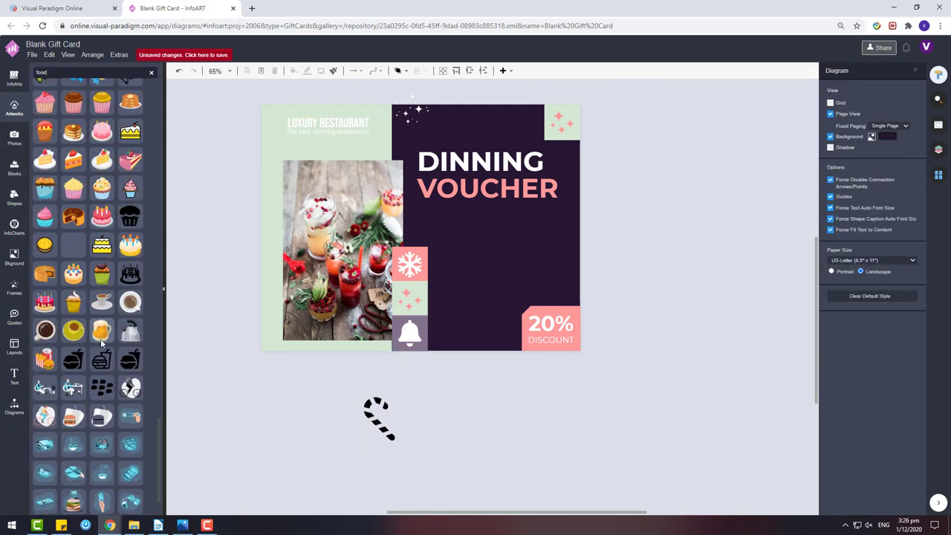
scroll(102, 342, down, 10)
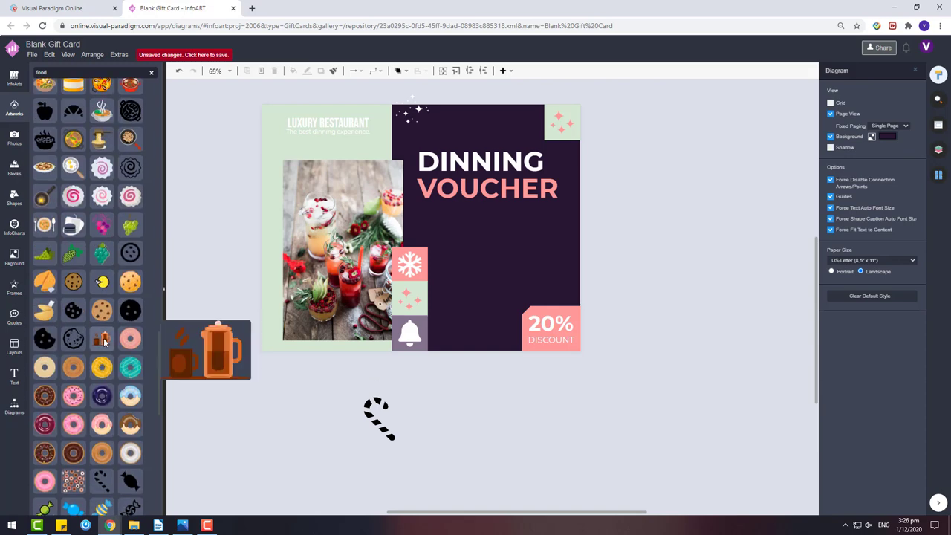
scroll(104, 341, up, 4)
drag(73, 327, 219, 366)
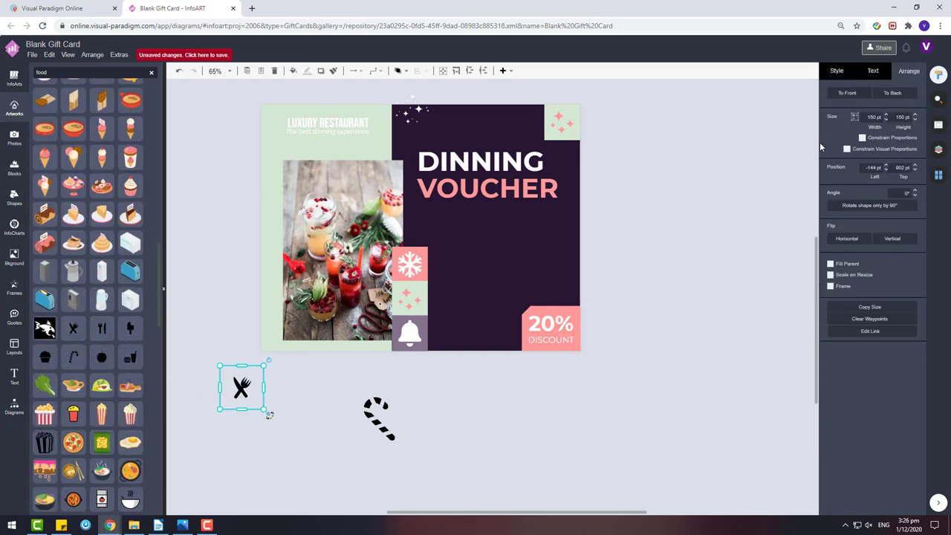
click(841, 74)
click(832, 106)
click(849, 196)
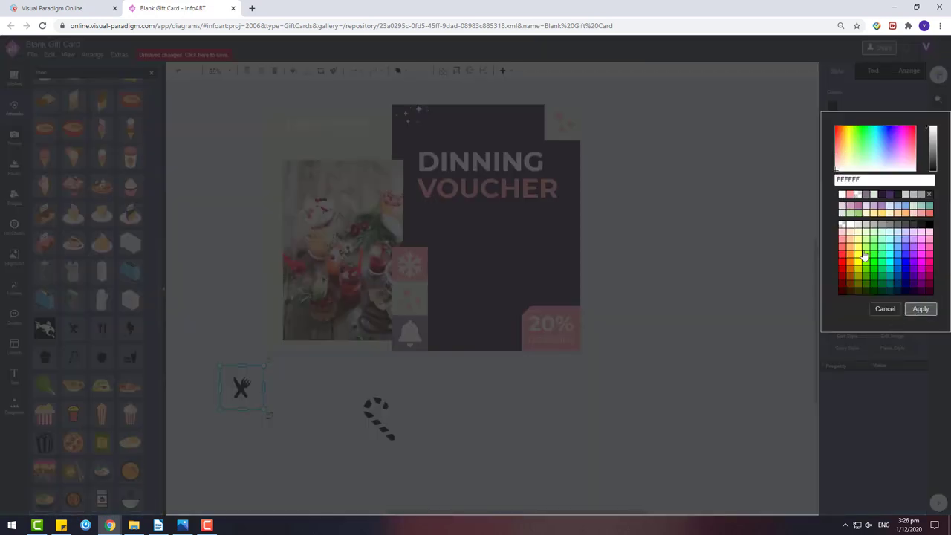
click(850, 203)
click(920, 309)
Step: Move the pink fork-and-knife icon to the card's top-left corner beside LUXURY RESTAURANT
drag(256, 371, 286, 107)
click(231, 140)
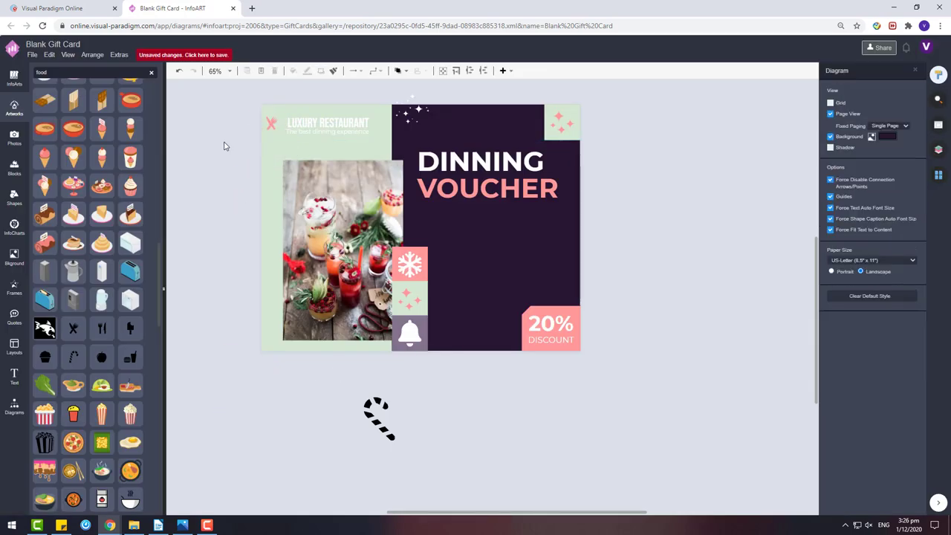
scroll(223, 146, up, 5)
scroll(278, 171, up, 3)
Step: Add the upright fork-and-knife artwork and colour it pink
click(101, 327)
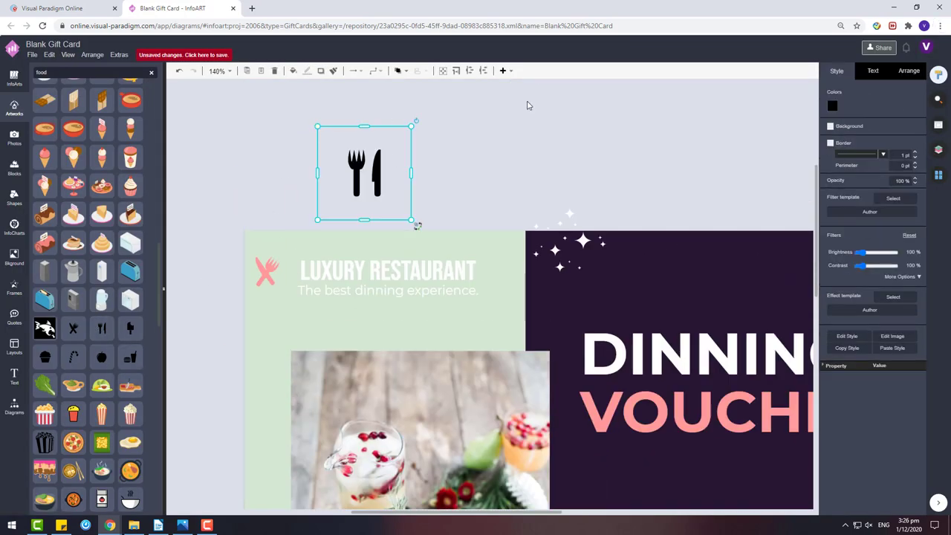
click(833, 106)
click(849, 202)
click(920, 309)
click(266, 258)
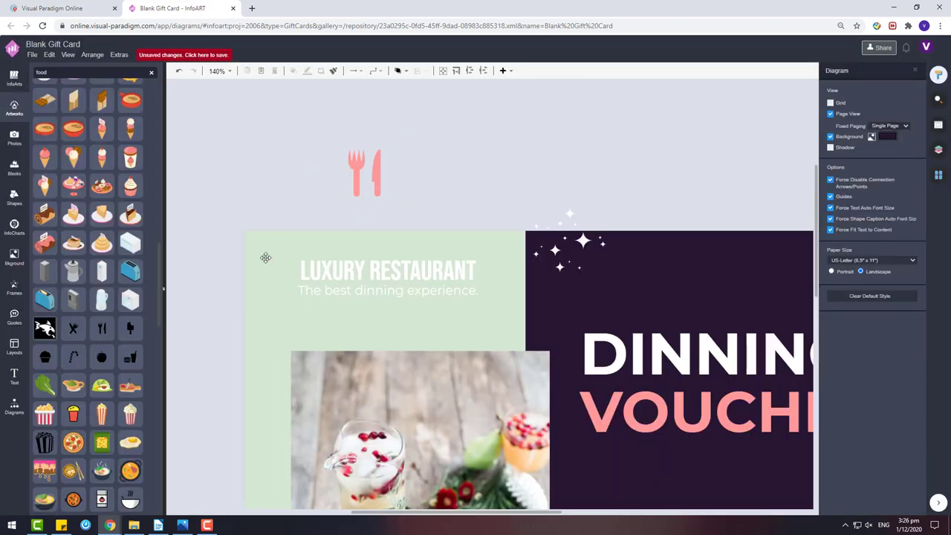
Step: Shrink the upright fork-and-knife icon and move it down beside the title
click(426, 285)
click(431, 269)
click(364, 172)
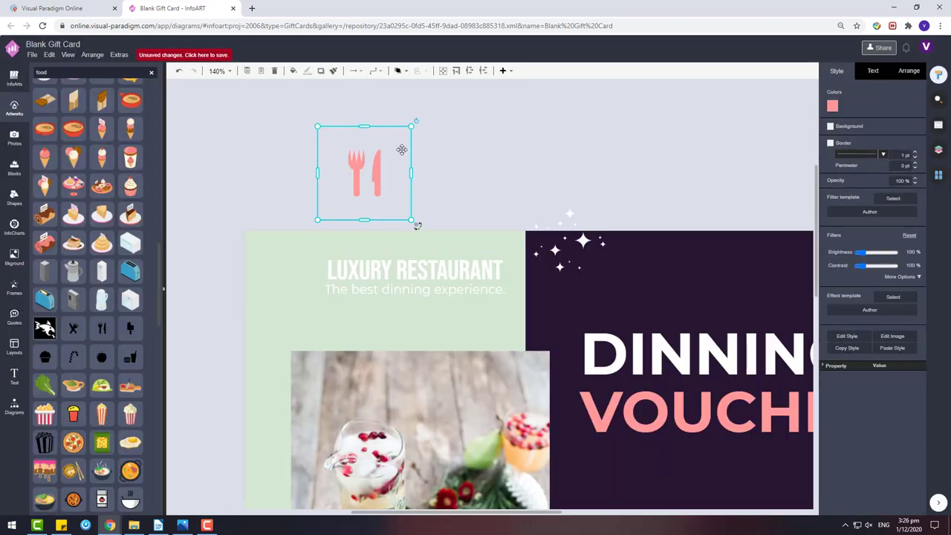
drag(409, 123, 380, 153)
drag(358, 187, 310, 273)
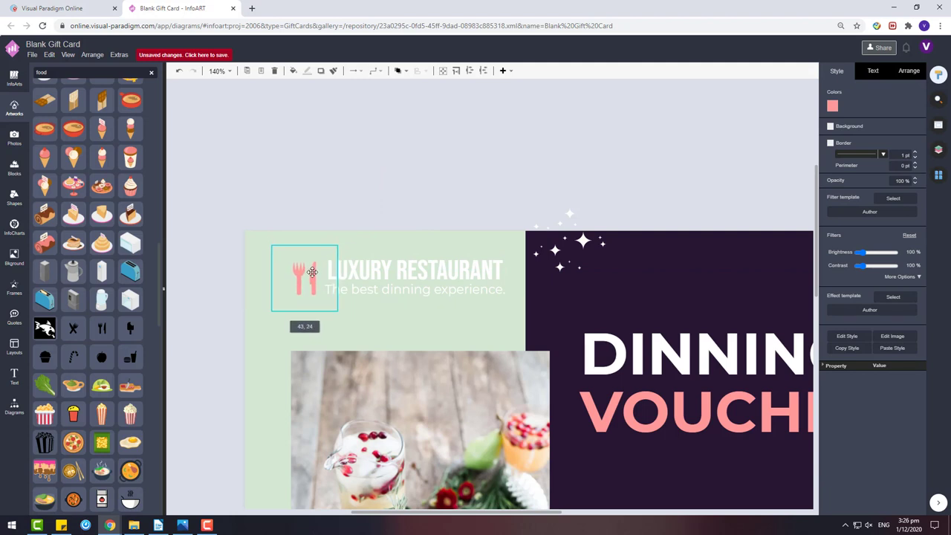
click(322, 274)
Step: Nudge the LUXURY RESTAURANT title box slightly left
click(322, 274)
shift+click(303, 278)
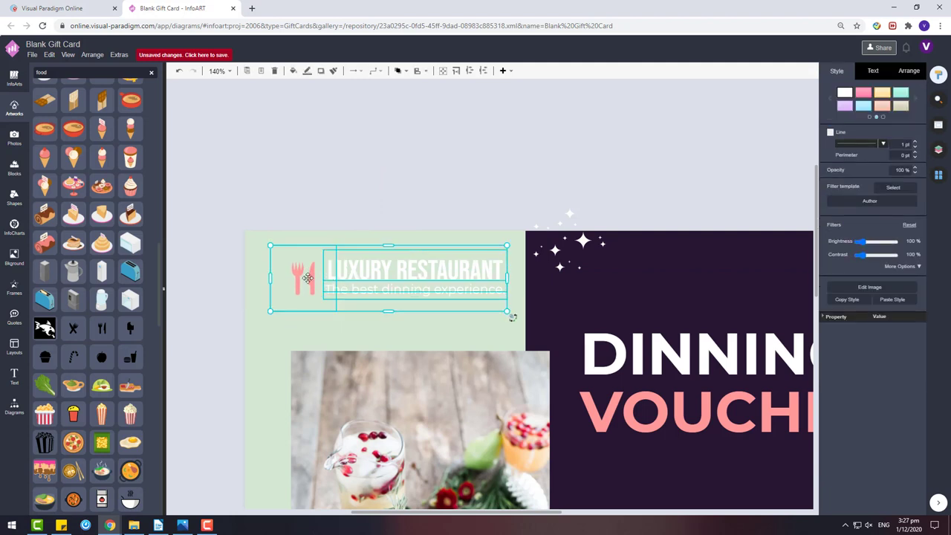
click(367, 242)
click(365, 293)
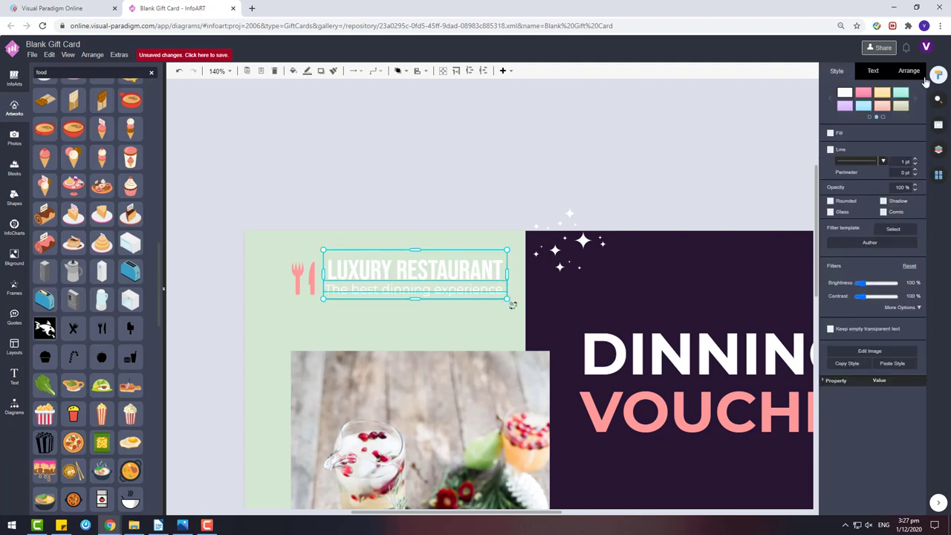
click(916, 72)
double_click(338, 266)
click(345, 265)
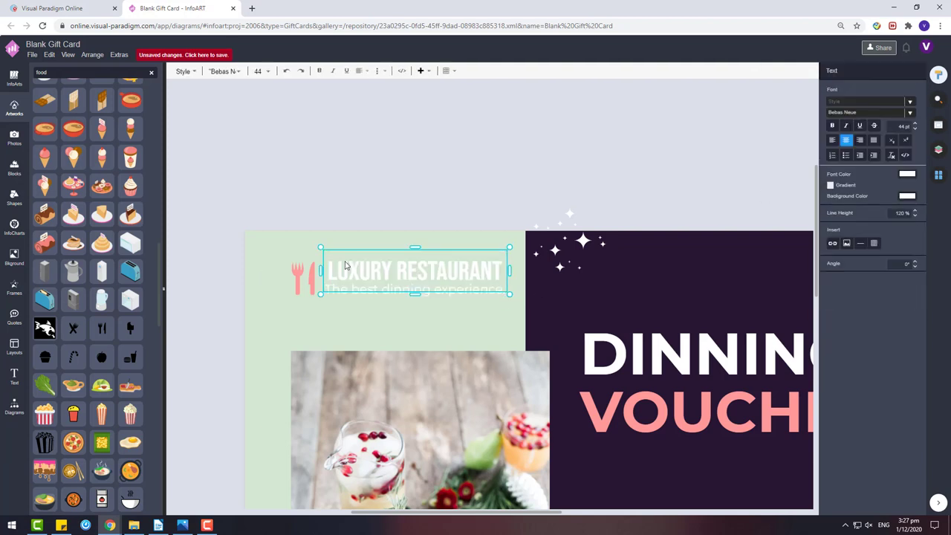
click(389, 213)
click(358, 277)
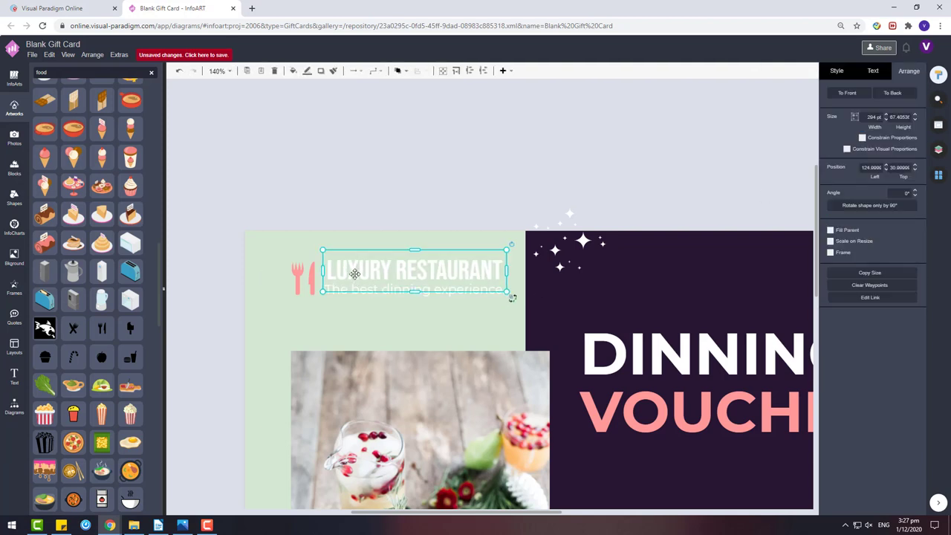
key(Left)
click(436, 194)
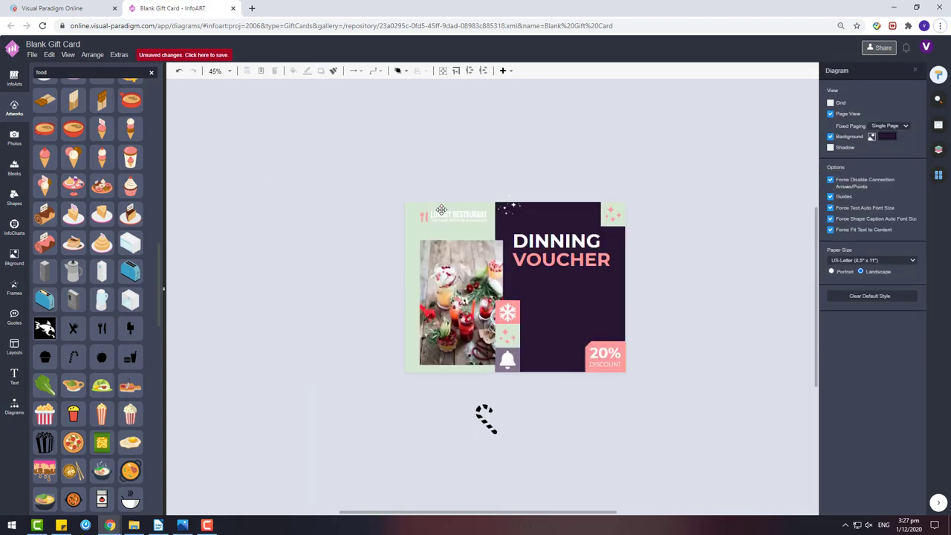
Step: Shrink the header group of icon, title and tagline and reposition it on the card
click(398, 215)
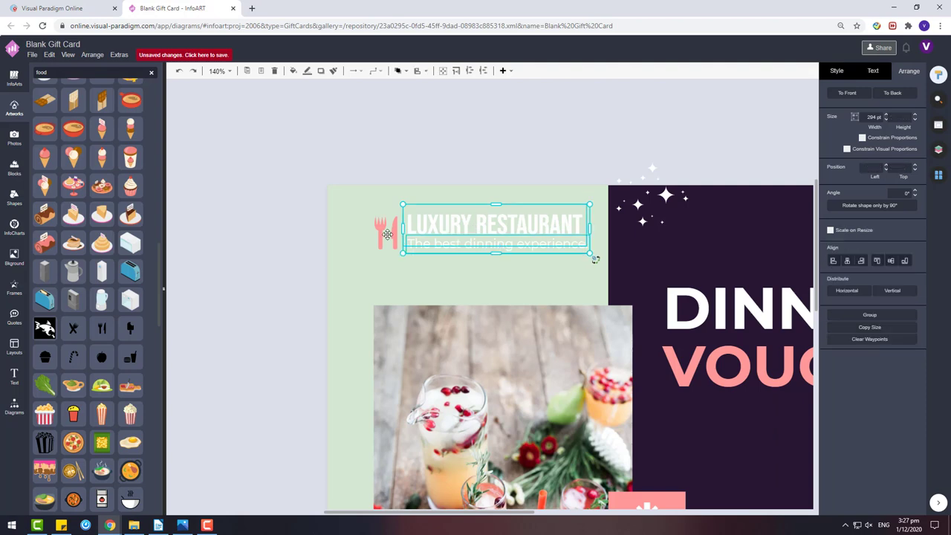
drag(576, 196, 564, 207)
drag(490, 235, 489, 227)
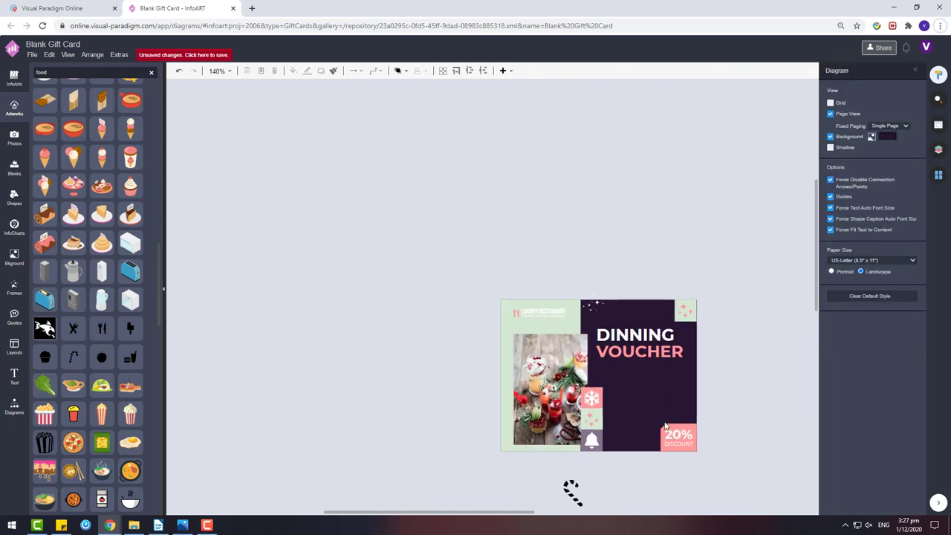
Step: Delete the sparkles from the middle green cell of the icon strip
click(405, 468)
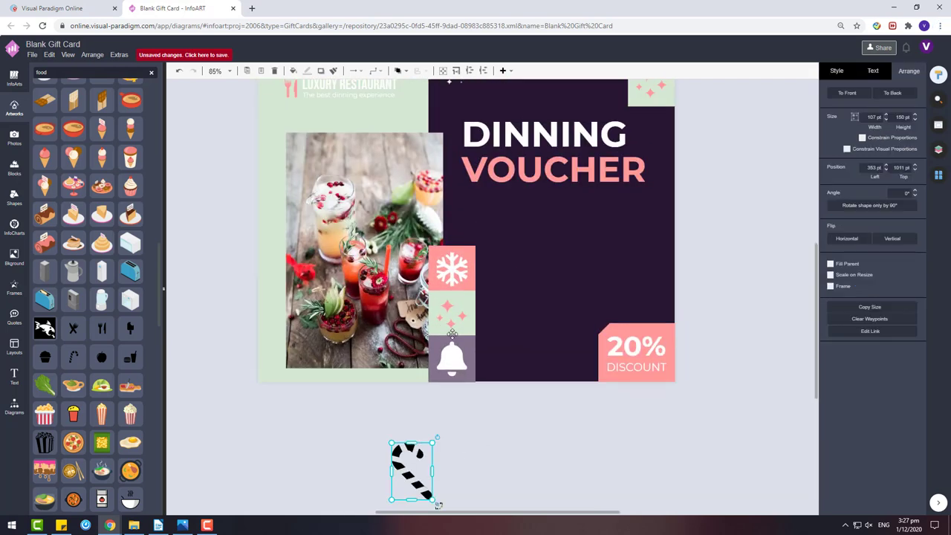
click(458, 311)
click(458, 311)
key(Delete)
click(406, 468)
Step: Recolour the candy cane pink FF9999, shrink it and move it into the empty cell
click(837, 70)
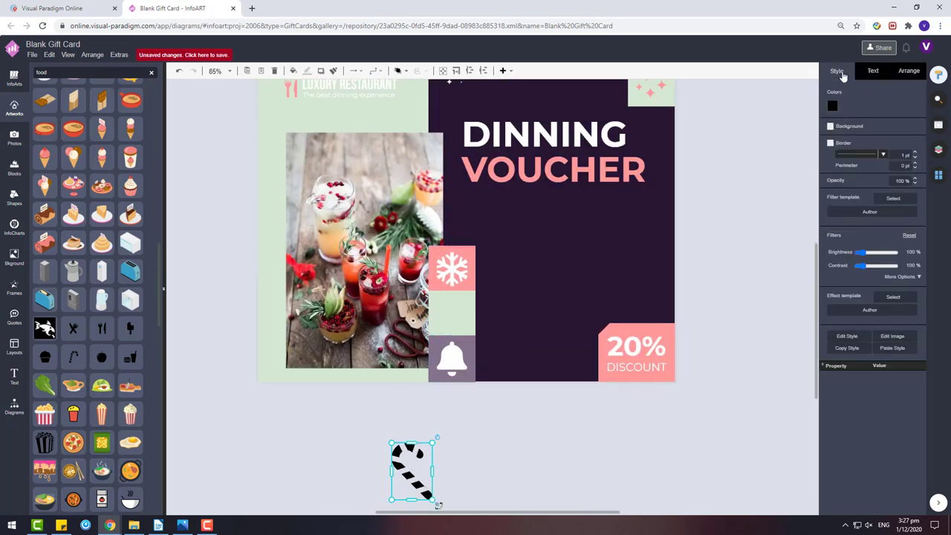
click(842, 104)
click(838, 198)
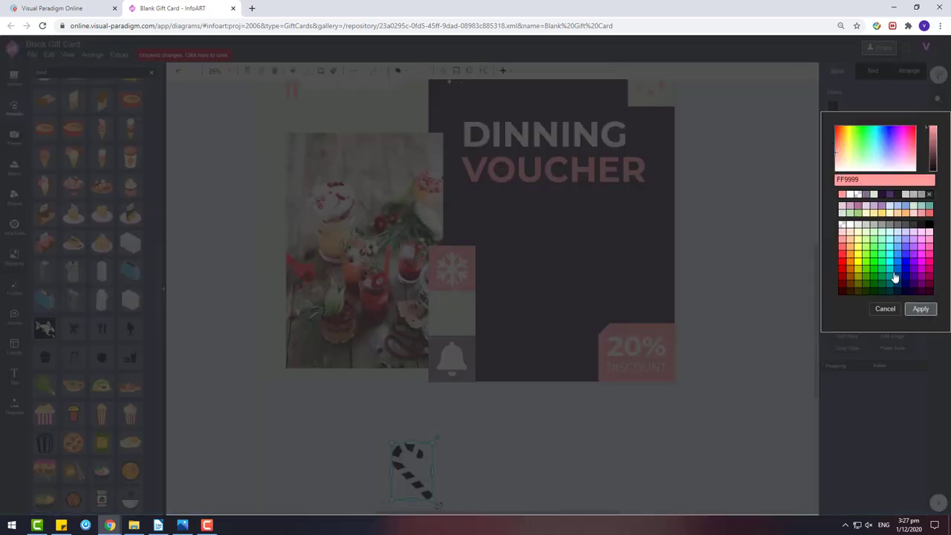
click(921, 308)
drag(433, 443, 458, 306)
click(460, 303)
click(459, 304)
click(541, 449)
scroll(608, 412, up, 1)
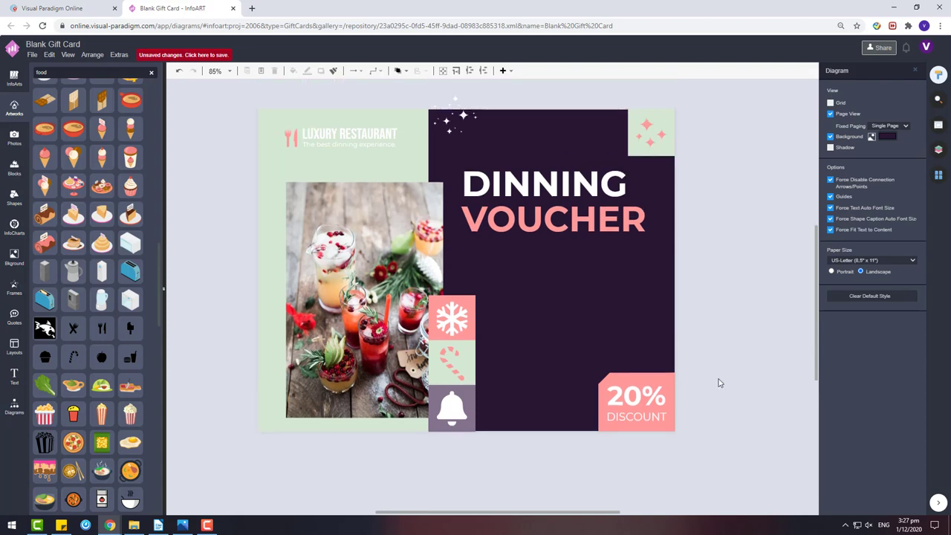
click(348, 134)
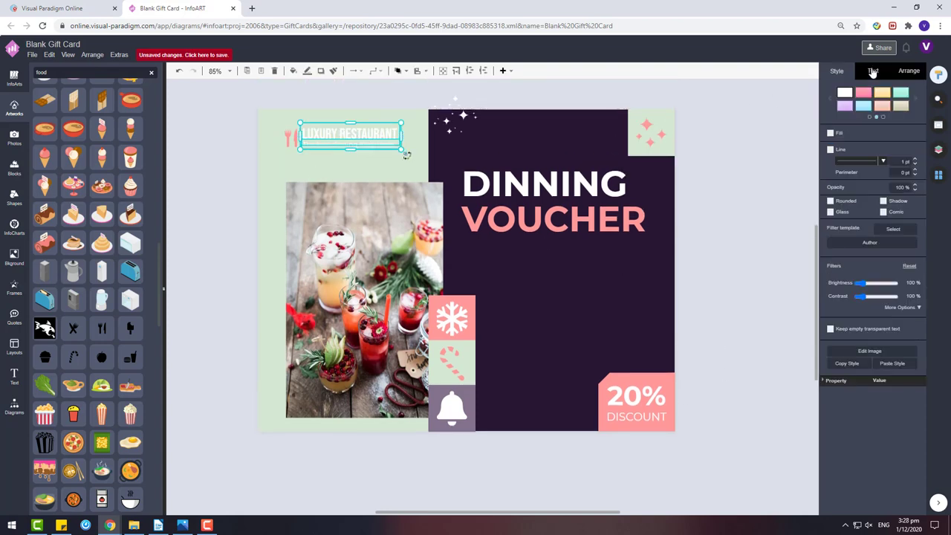
Step: Set the LUXURY RESTAURANT title's font colour to dark purple 261733
click(873, 71)
click(906, 172)
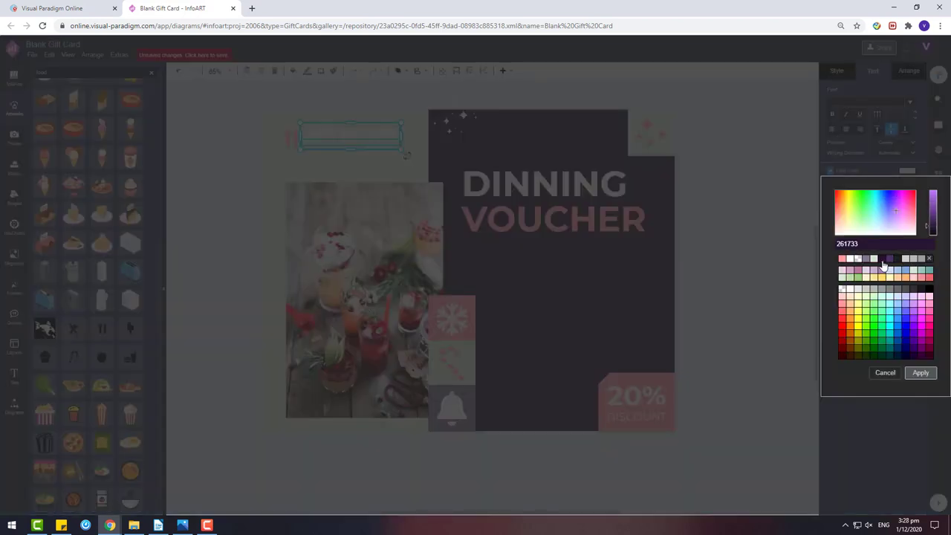
click(883, 372)
Step: Colour the fork-and-knife icon the same dark purple and resize it slightly
click(838, 71)
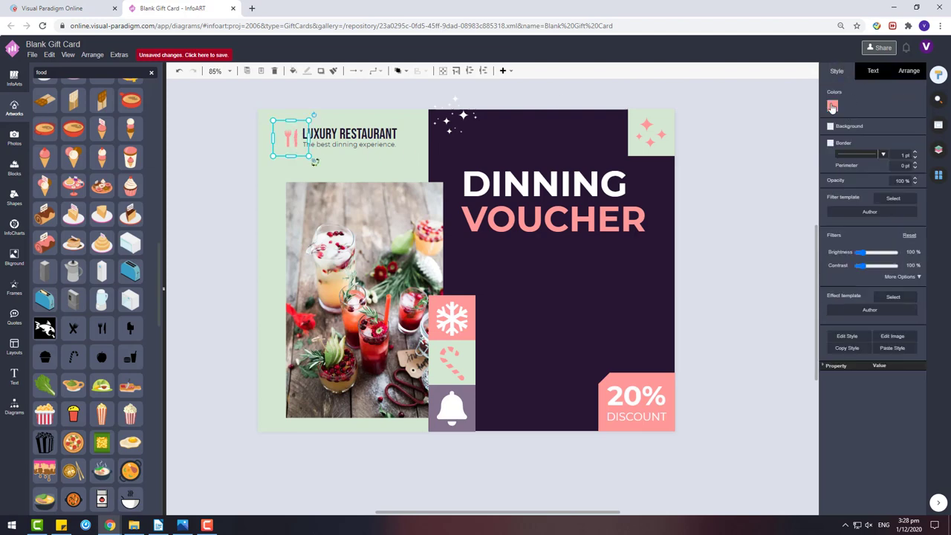
click(832, 106)
click(848, 212)
click(920, 310)
click(741, 251)
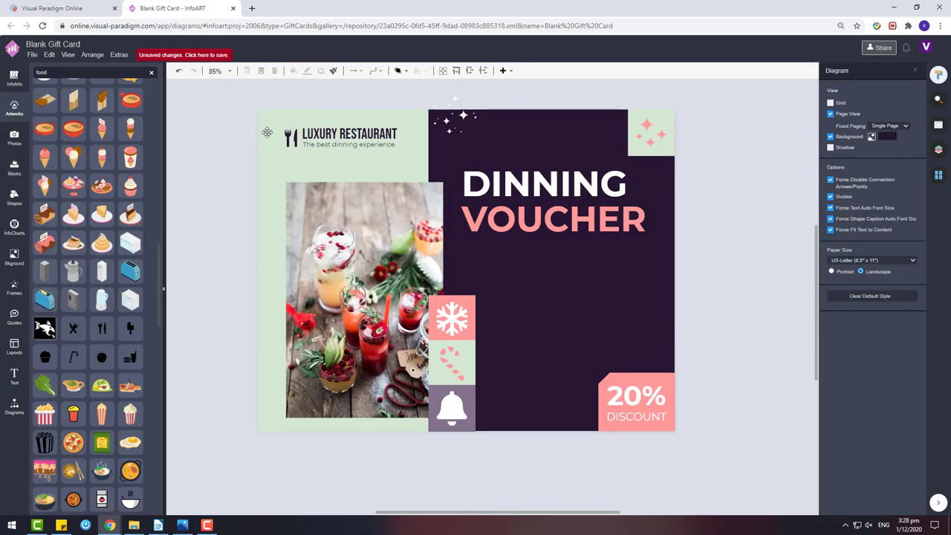
ctrl+scroll(266, 128, up, 6)
click(289, 107)
mouse_move(284, 103)
mouse_down()
mouse_move(282, 96)
mouse_move(282, 105)
mouse_up()
click(493, 245)
scroll(493, 268, down, 8)
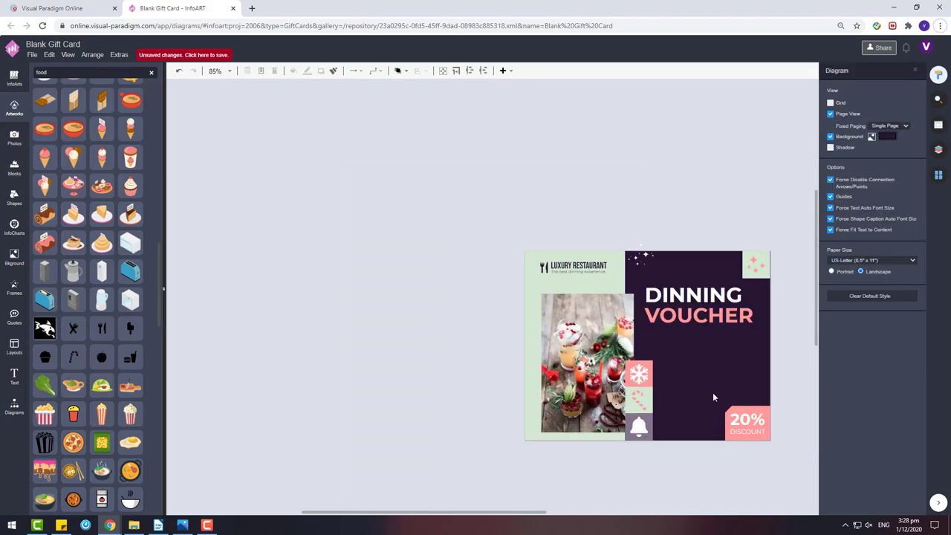
scroll(769, 412, up, 3)
Step: Duplicate the tagline and set the copy's font colour to light green D5E8D4
click(445, 211)
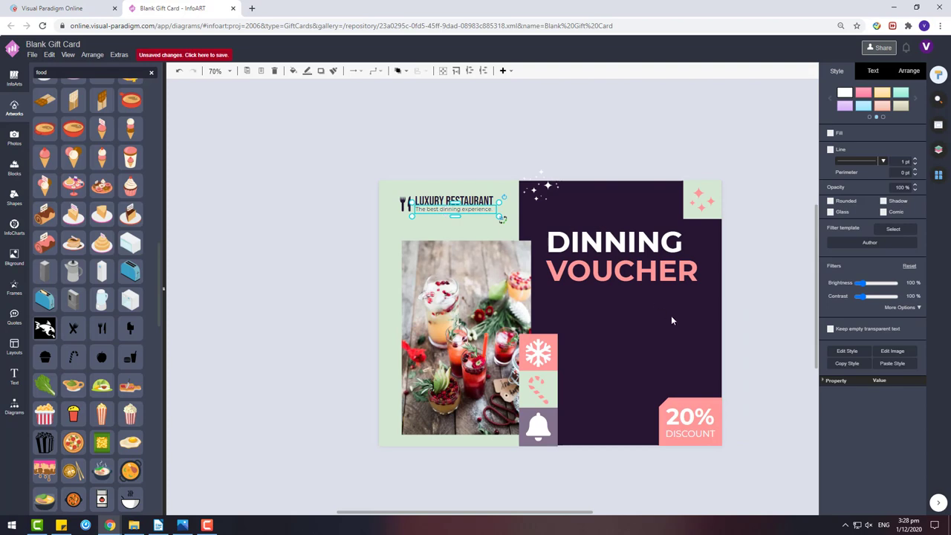
key(ctrl+c)
key(ctrl+v)
click(870, 71)
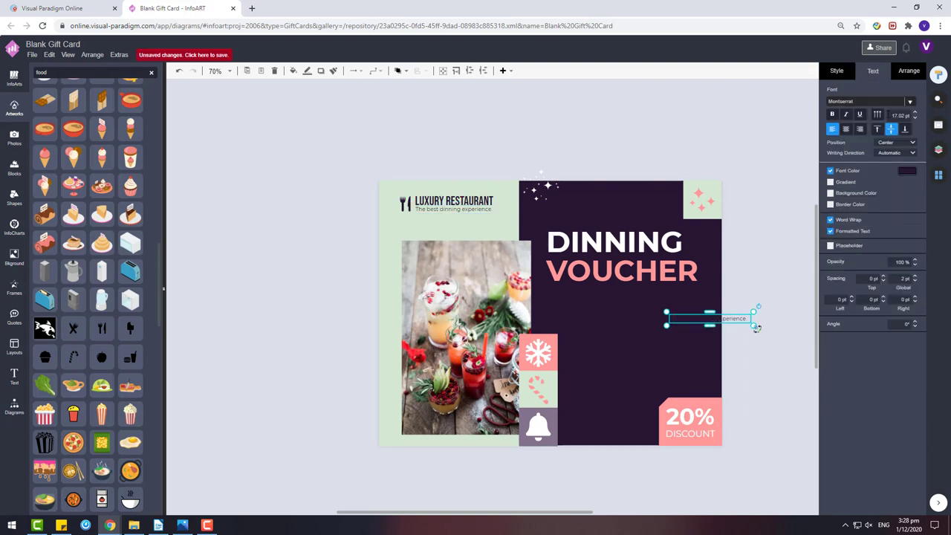
click(900, 102)
click(898, 91)
click(836, 170)
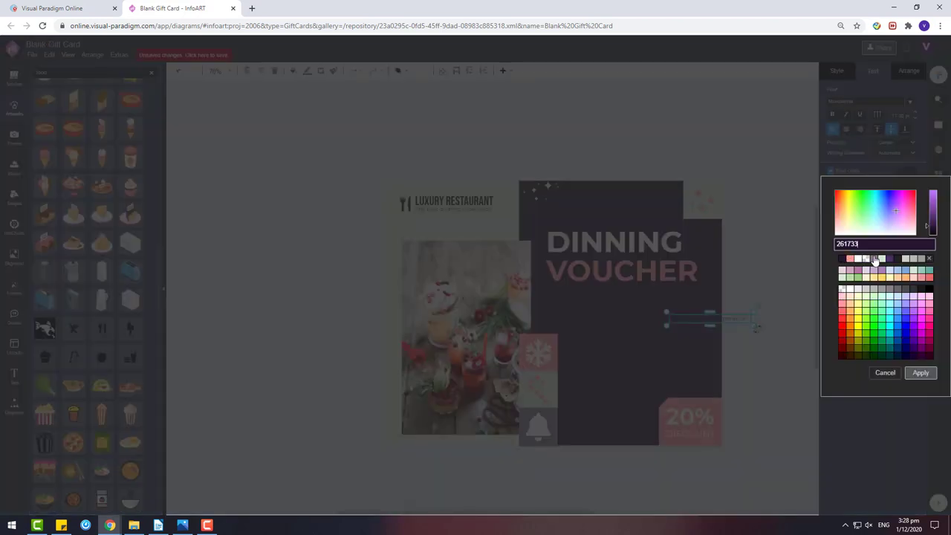
click(882, 259)
click(921, 372)
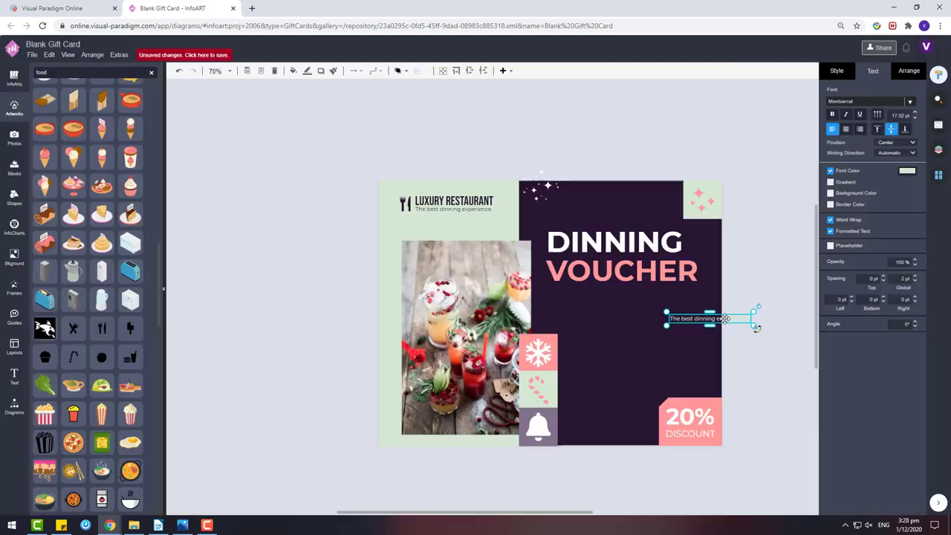
Step: Place the copy under VOUCHER, reword it 'Enjoy your Christmas Eve Dinner This Month' on one line
drag(711, 319, 590, 290)
scroll(672, 348, up, 2)
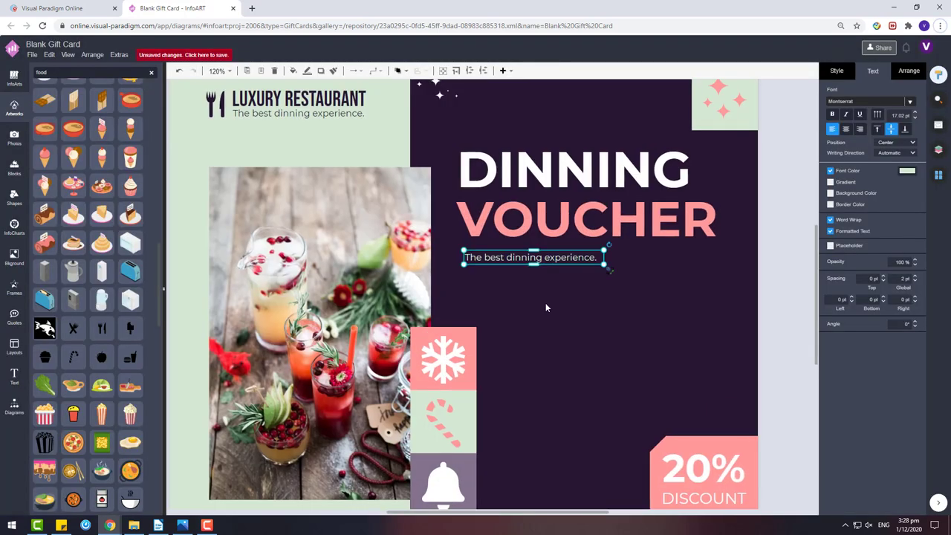
drag(555, 258, 584, 264)
double_click(584, 263)
text(Enjoy your Christmas Eve)
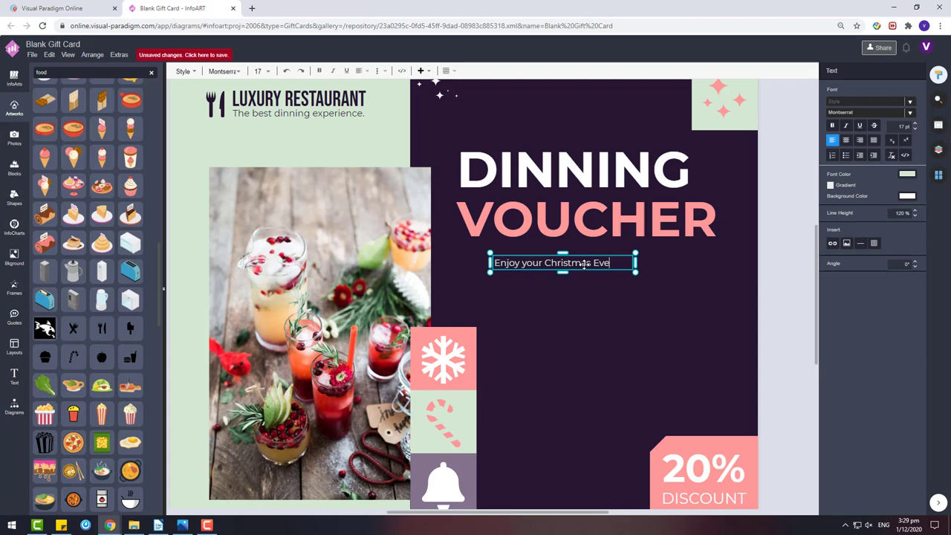
drag(635, 263, 701, 263)
double_click(668, 263)
click(668, 264)
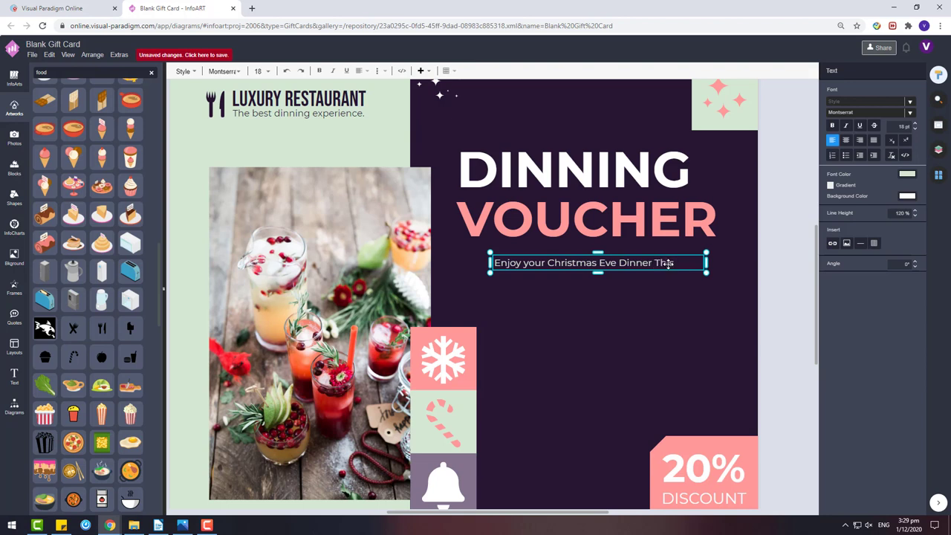
click(668, 264)
drag(707, 262, 724, 264)
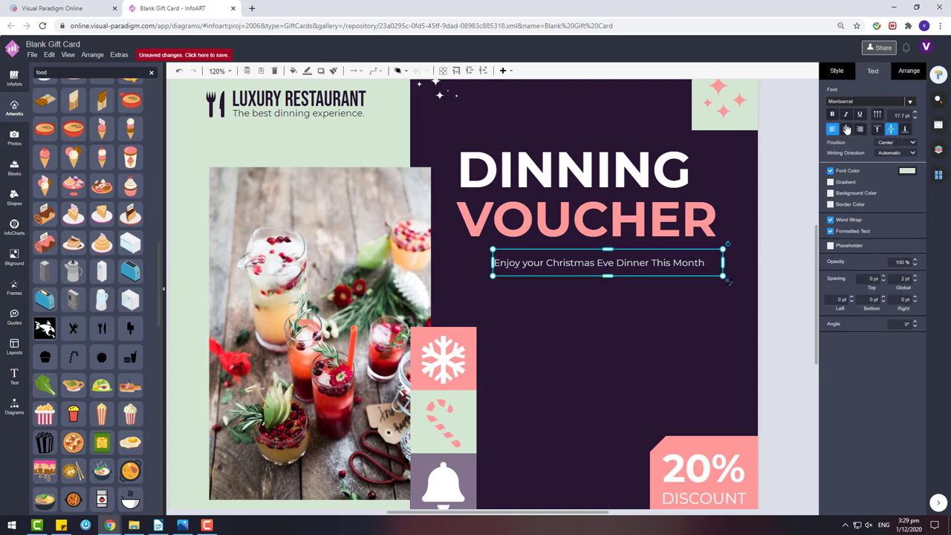
click(833, 114)
click(916, 113)
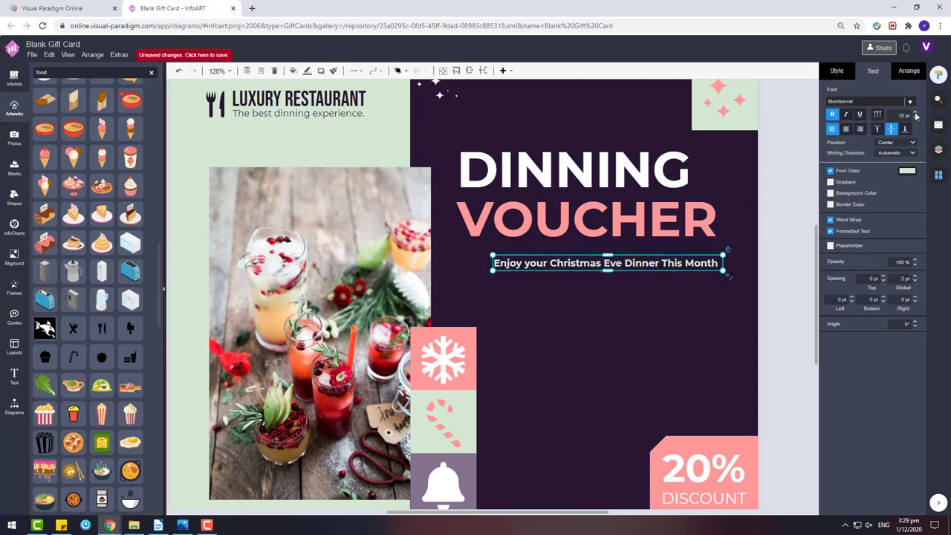
drag(647, 269, 587, 285)
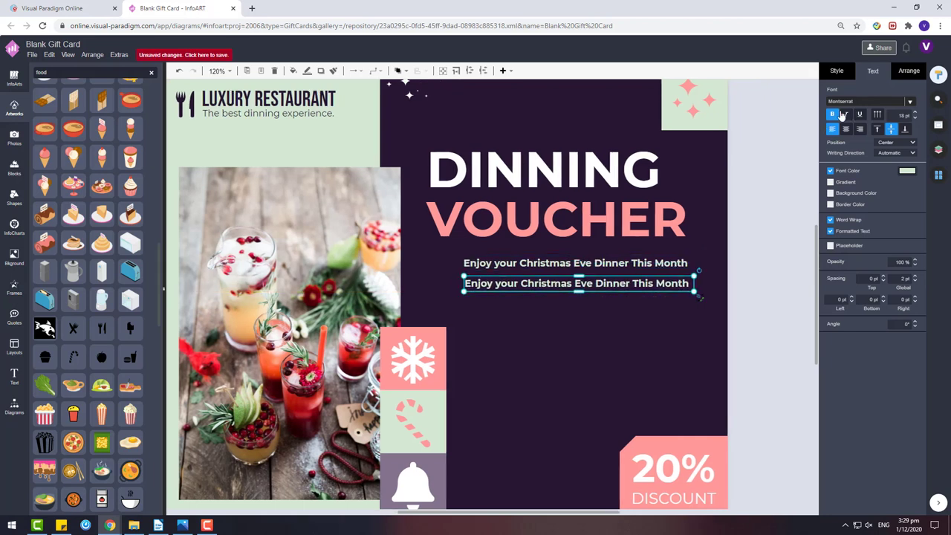
double_click(568, 283)
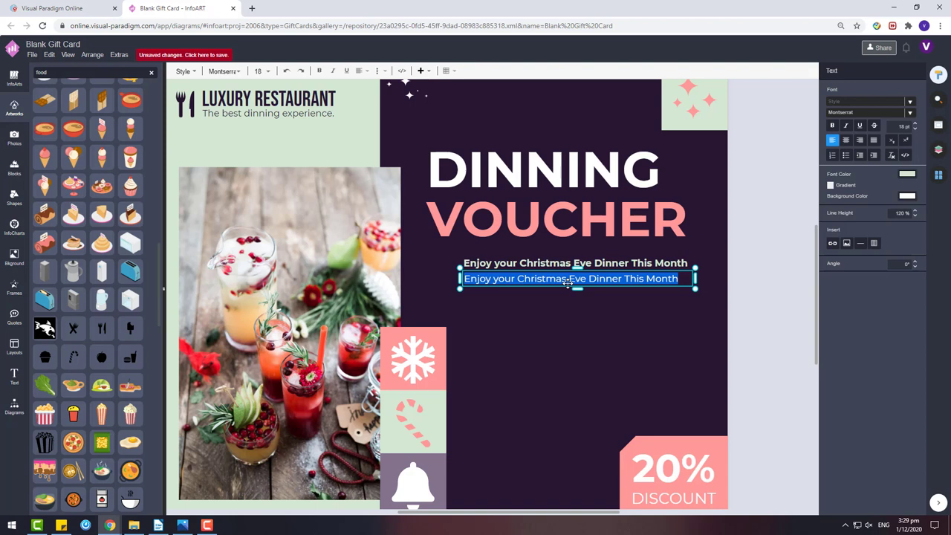
text(WWW.LUXURYRESTAURANT.COM)
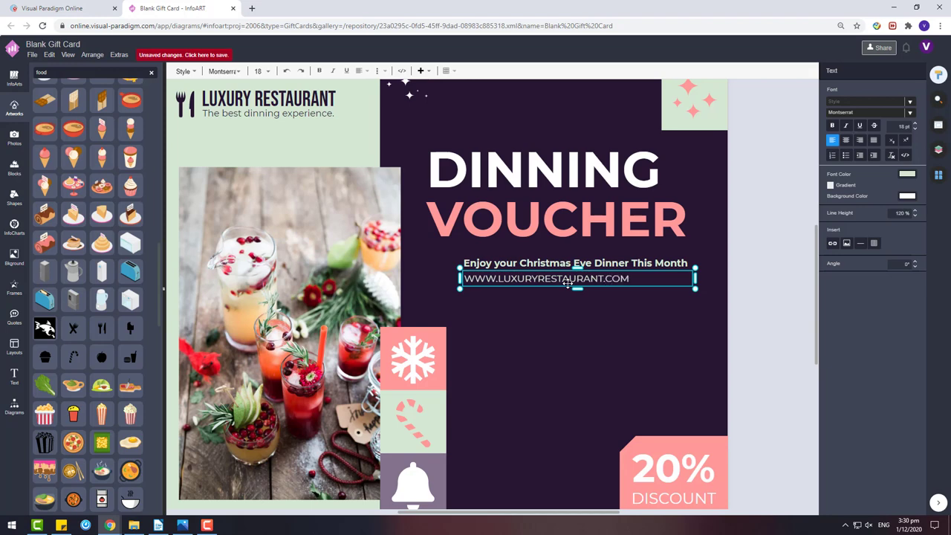
key(Escape)
scroll(592, 168, down, 3)
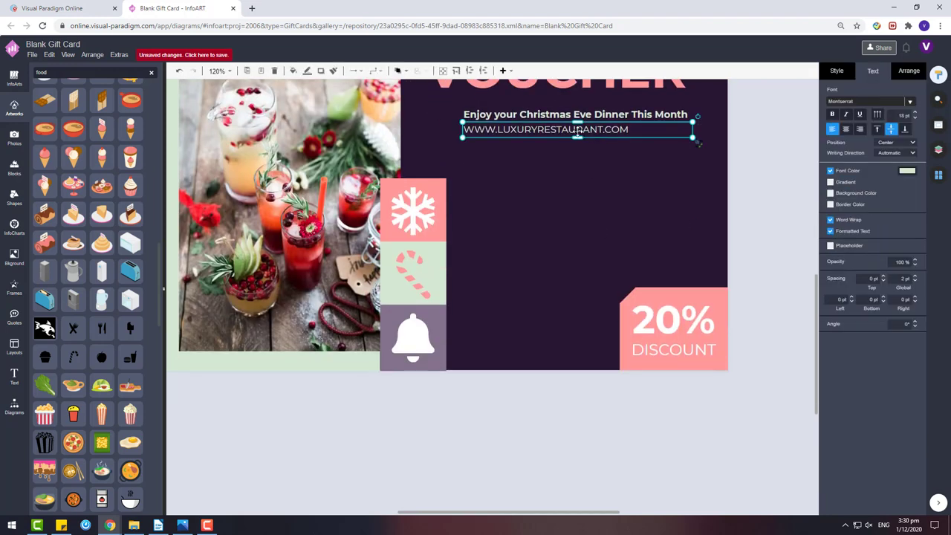
drag(578, 131, 587, 274)
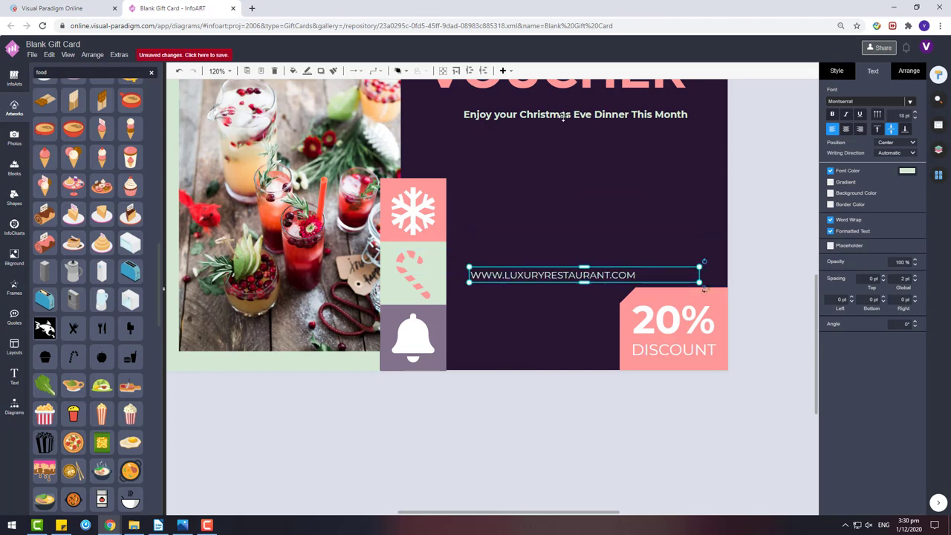
Step: Move the website line up so it sits beneath the tagline
shift+click(567, 114)
click(908, 71)
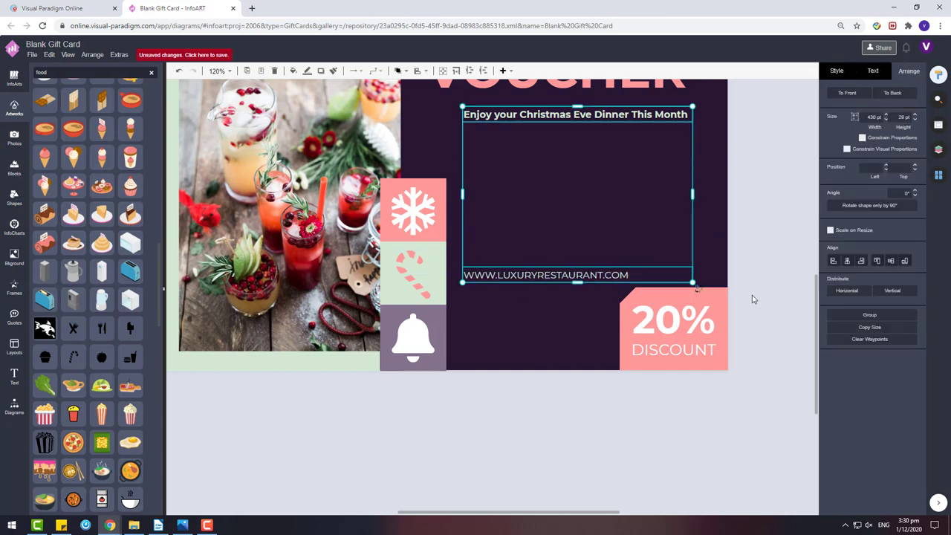
click(751, 298)
scroll(736, 249, down, 4)
drag(593, 299, 717, 275)
Step: Position the tagline and website lines together just under VOUCHER
shift+click(614, 186)
key(Escape)
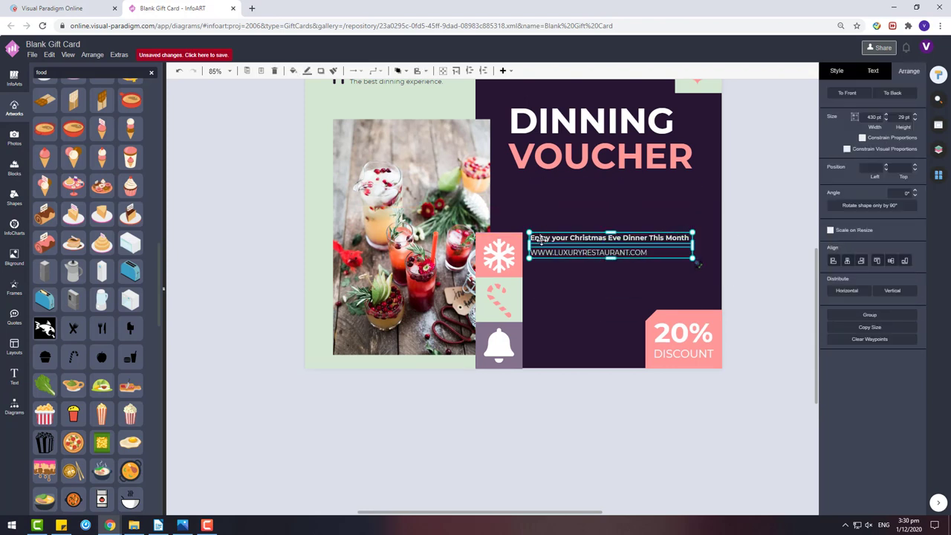
drag(674, 250, 648, 262)
key(Escape)
drag(732, 264, 555, 209)
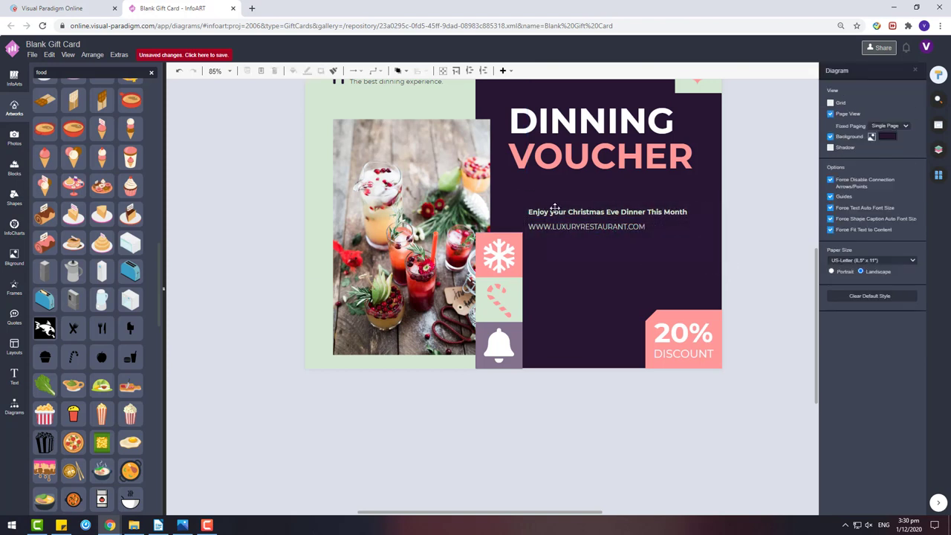
drag(637, 230, 525, 202)
drag(587, 223, 566, 218)
key(Escape)
drag(672, 254, 495, 192)
drag(567, 208, 585, 200)
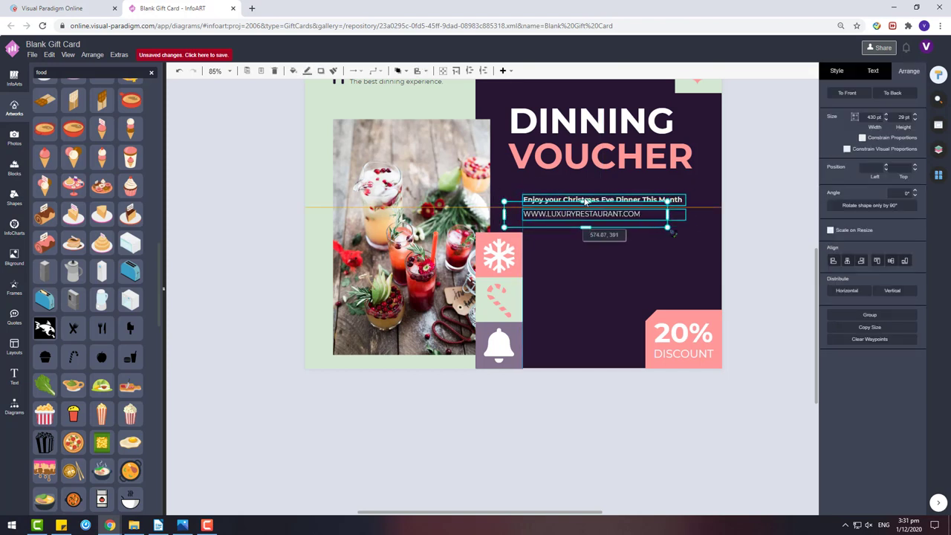
key(Escape)
Step: Shift the tagline and website lines slightly to the right
click(630, 206)
click(634, 199)
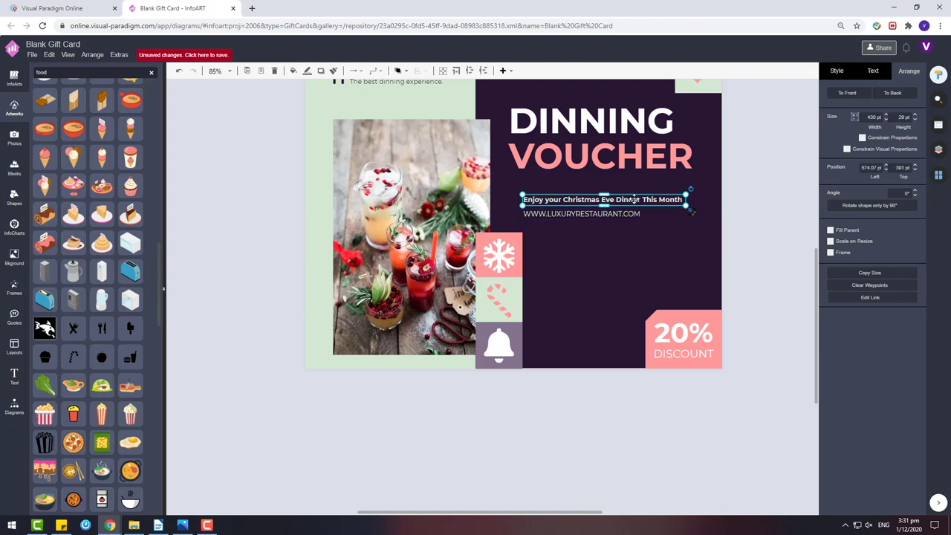
shift+click(617, 213)
drag(634, 200, 587, 229)
key(Right)
key(Right)
key(Right)
Step: Duplicate the website line below itself and retype the copy as the RSVP line
click(591, 214)
double_click(587, 228)
text(RS)
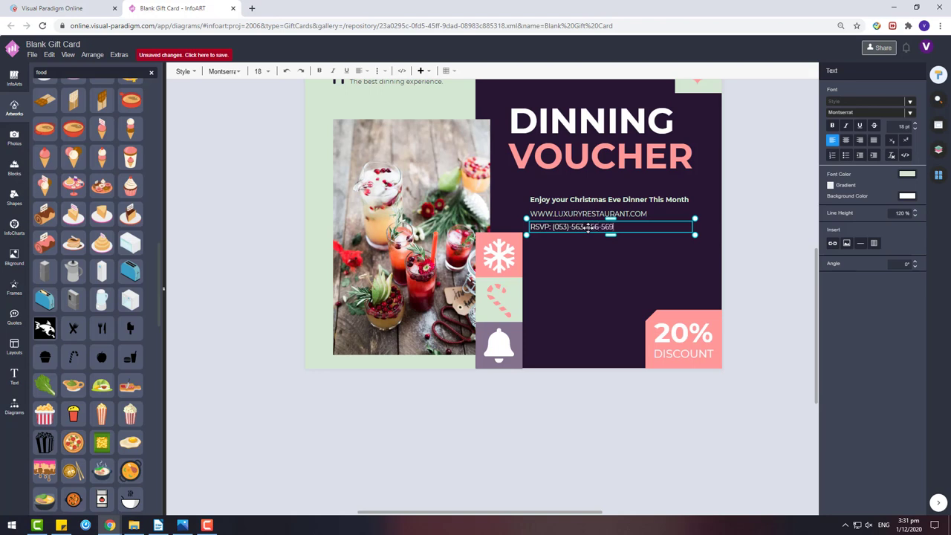
click(716, 255)
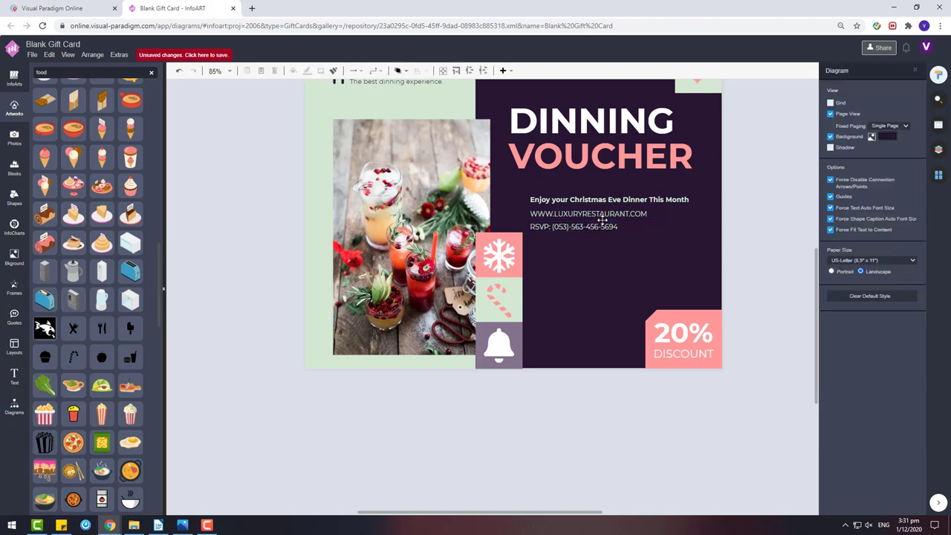
Step: Place the website line below the RSVP line and lower both contact lines
drag(605, 214, 609, 239)
shift+click(584, 224)
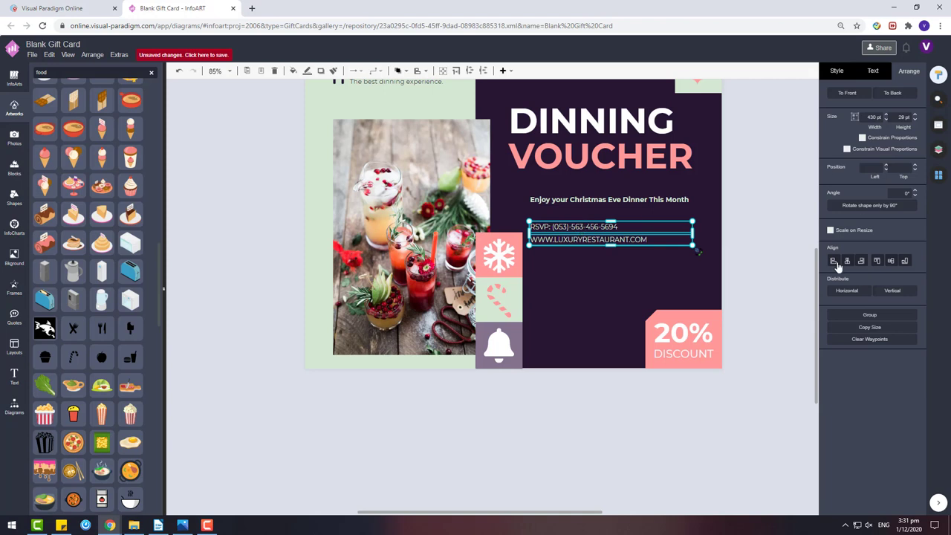
shift+click(601, 200)
click(742, 259)
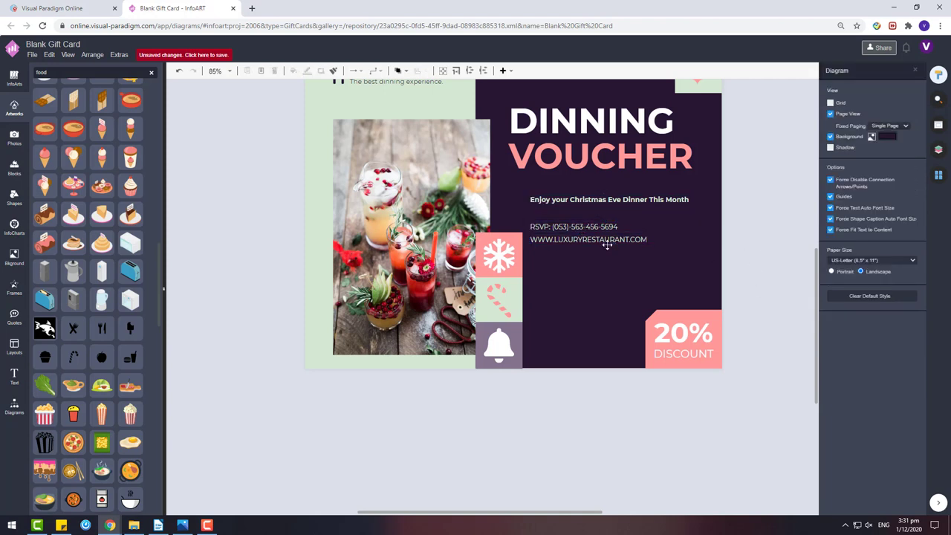
click(603, 239)
drag(599, 229, 597, 272)
click(730, 257)
Step: Raise the RSVP and website lines slightly
scroll(685, 268, down, 5)
click(685, 268)
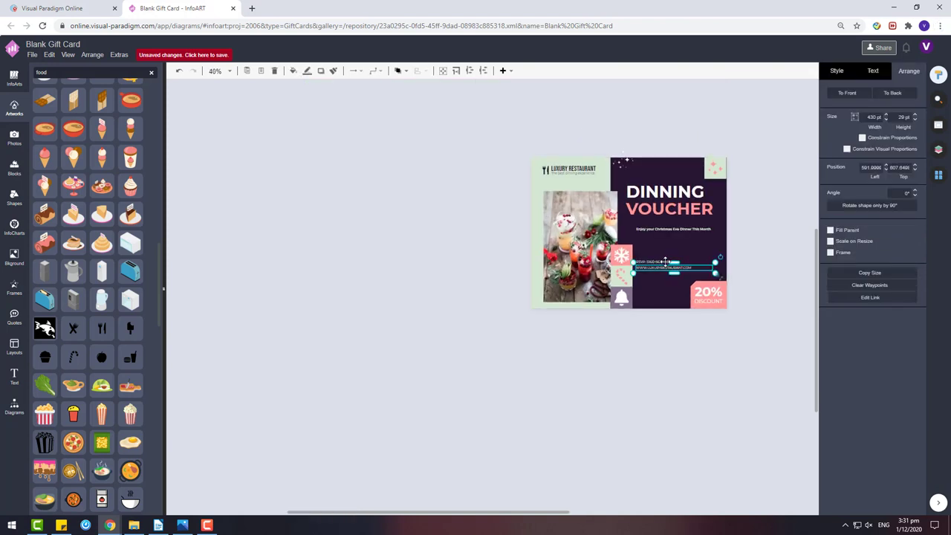
drag(665, 262, 662, 241)
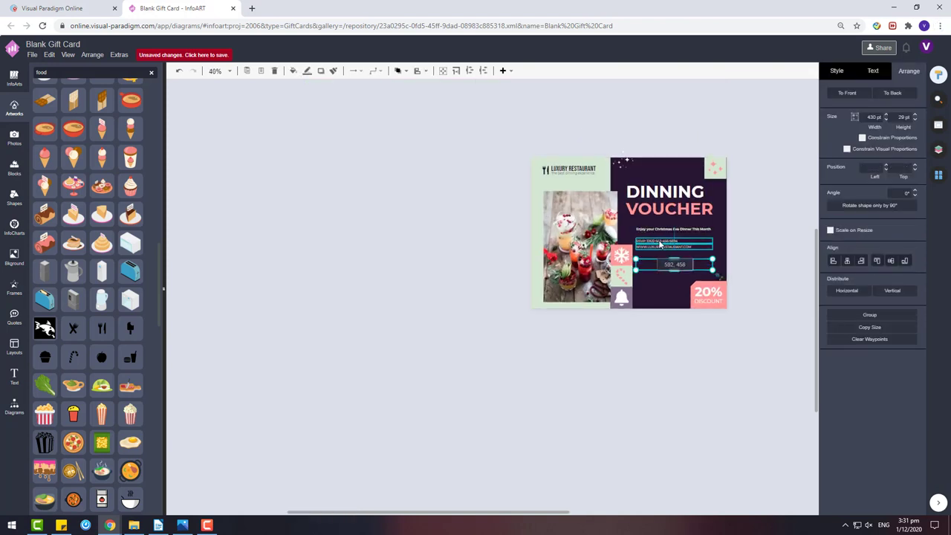
click(740, 241)
scroll(567, 435, up, 2)
scroll(572, 361, right, 4)
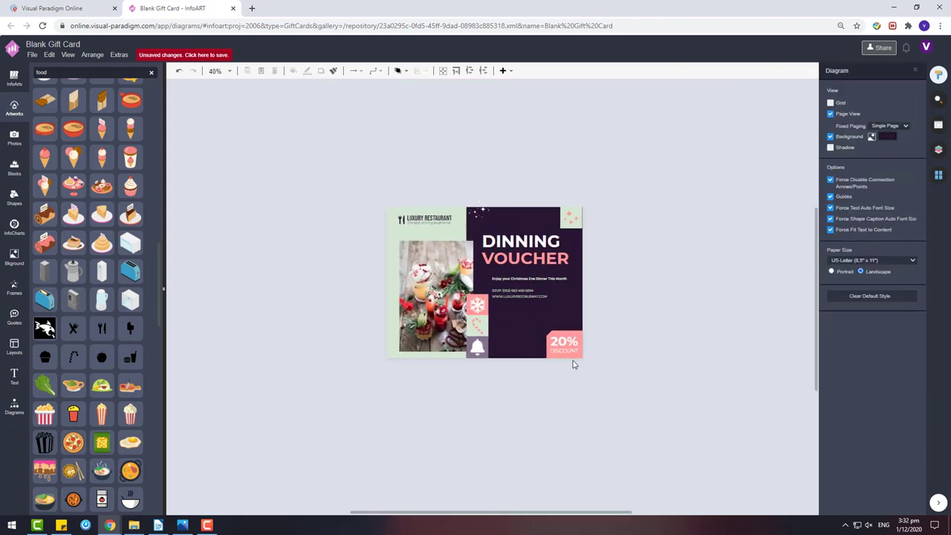
scroll(570, 340, up, 2)
Step: Select the whole restaurant logo group and lower it slightly
click(364, 161)
drag(279, 140, 413, 187)
click(629, 233)
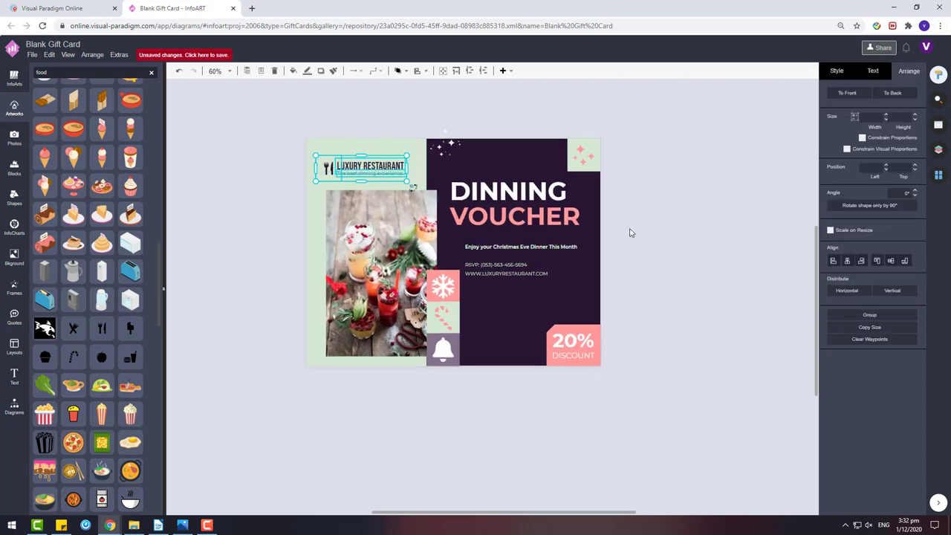
click(30, 56)
Step: Rename the design by replacing 'Blank' with 'Dinner', giving 'Dinner Gift Card'
click(74, 173)
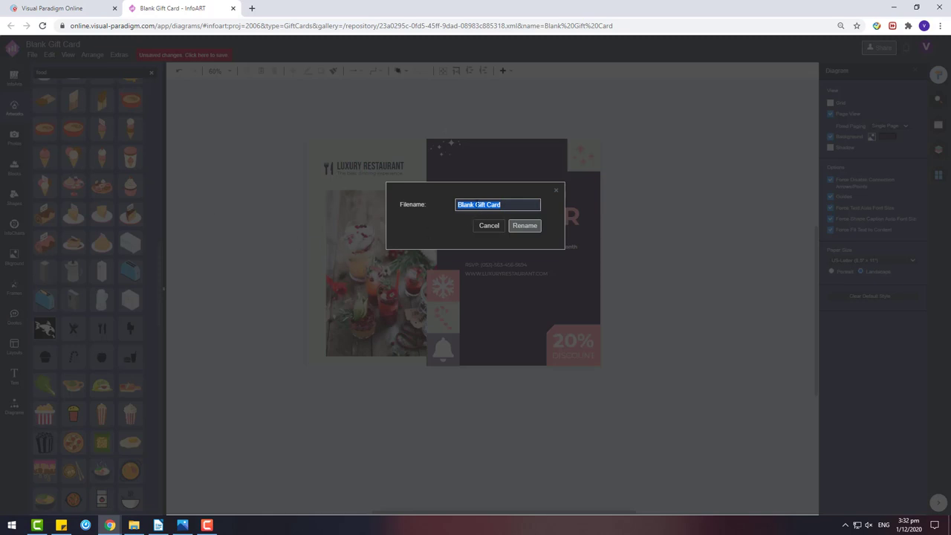
double_click(465, 205)
text(Dinner)
click(524, 227)
Step: Insert 'Voucher' before 'Card' to name the design 'Dinner Gift Voucher Card'
click(32, 55)
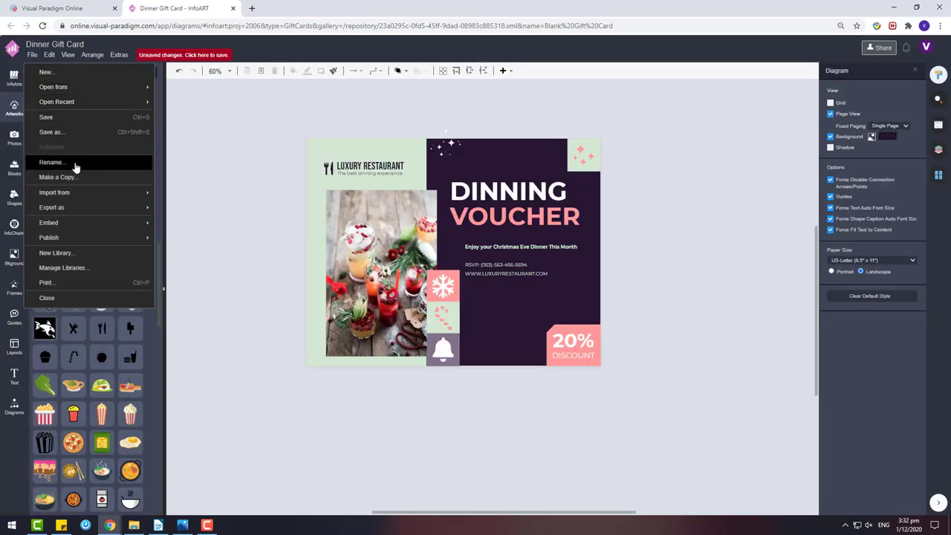
click(50, 162)
click(488, 205)
text(Vouche)
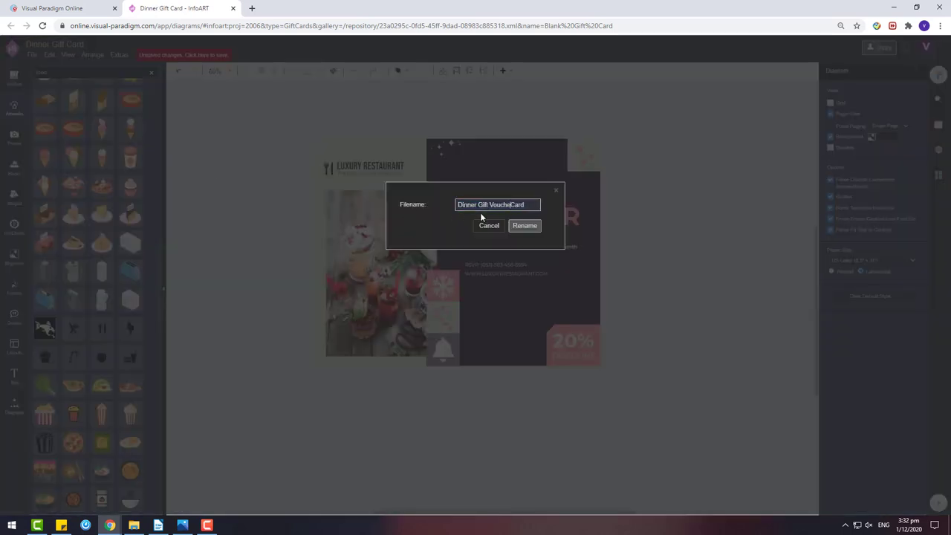
text(r)
click(518, 227)
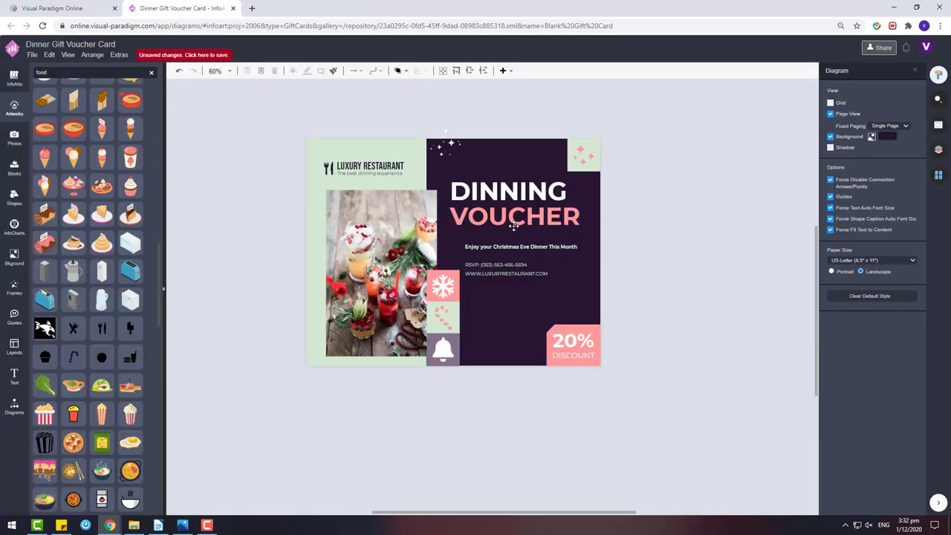
Step: Export the voucher as a JPEG to the Desktop and open the downloaded file
click(32, 55)
mouse_move(60, 207)
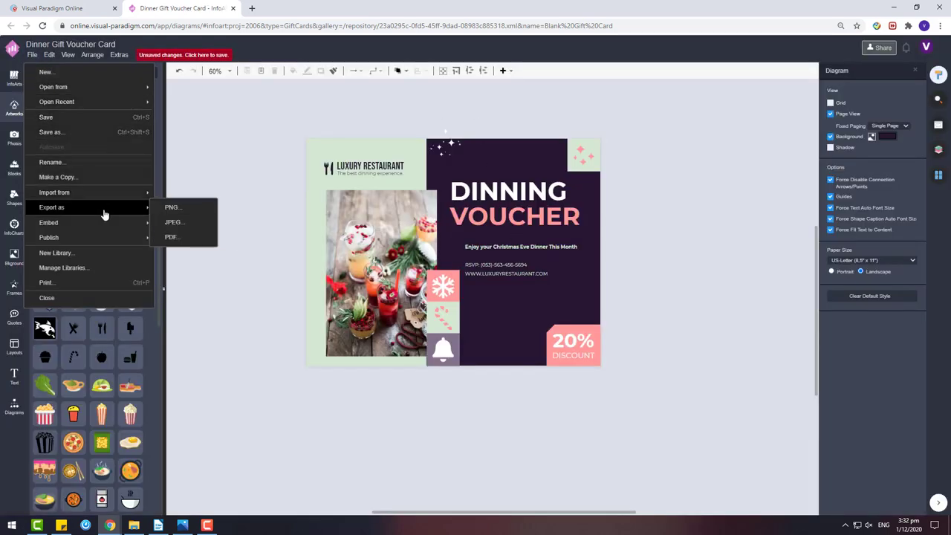
click(186, 222)
click(486, 273)
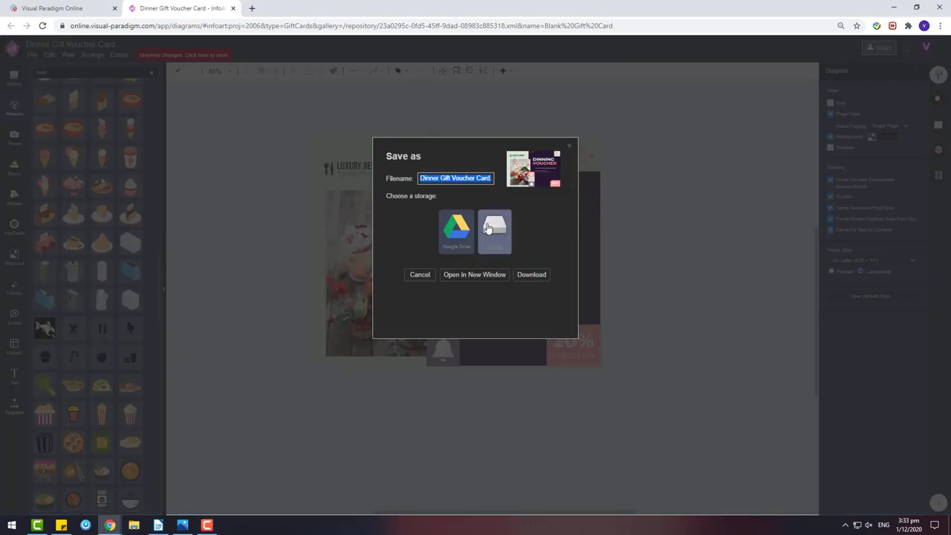
click(497, 230)
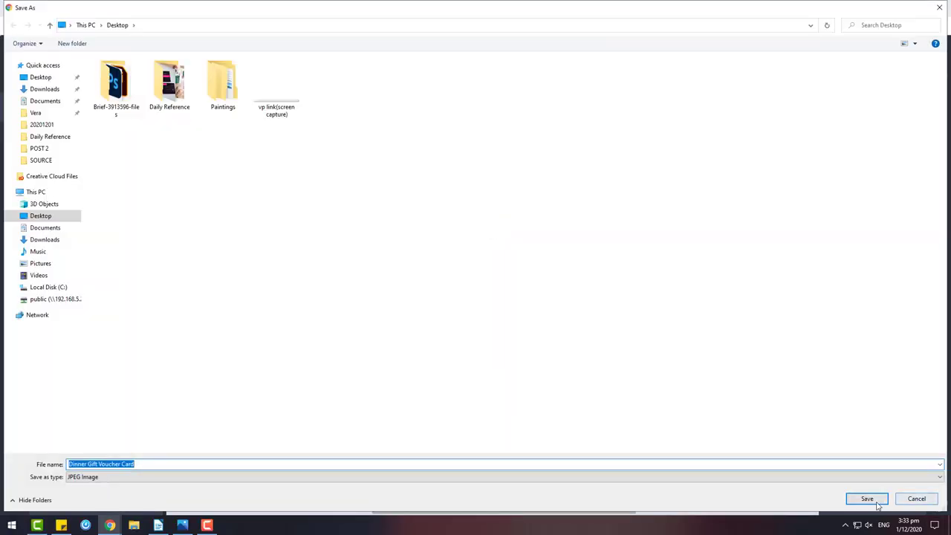
click(865, 498)
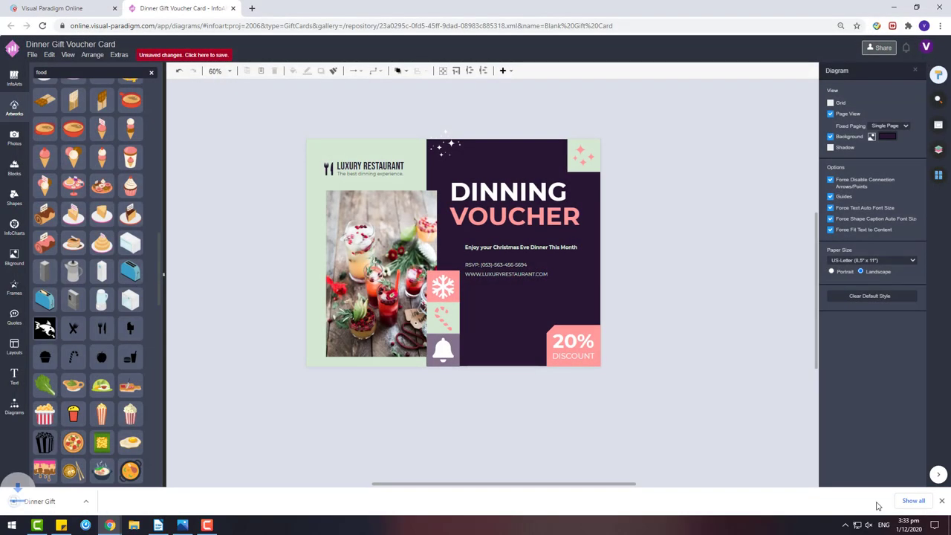
click(63, 501)
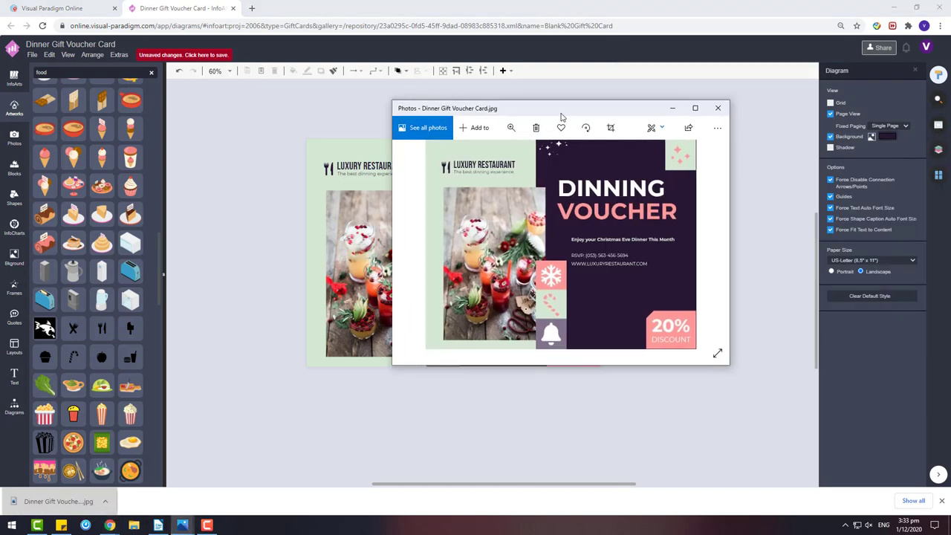